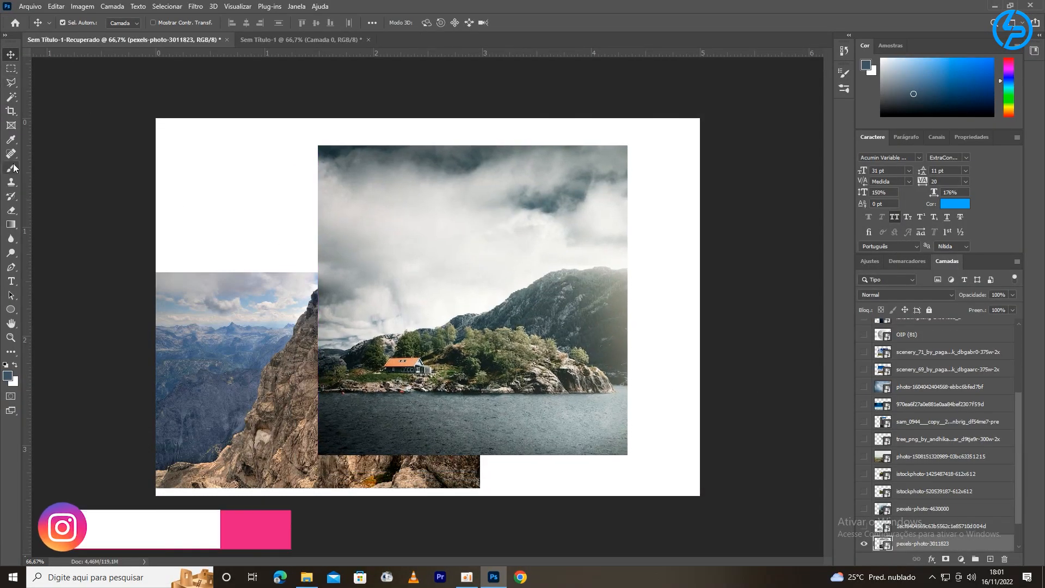
Step: Select the rocky island with the house and trees in the pexels-photo-3011823 layer using the Quick Selection tool
click(11, 97)
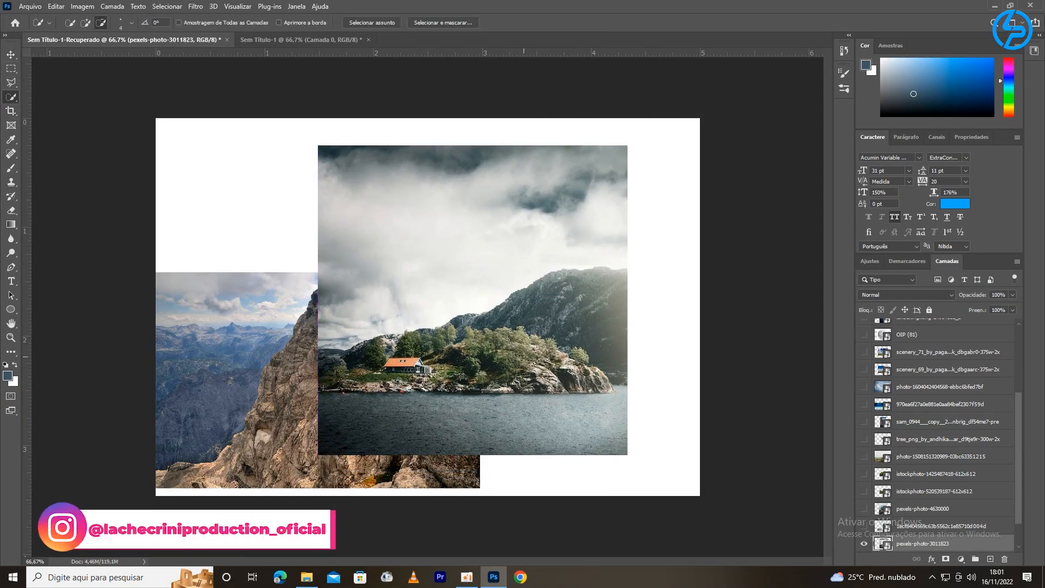
scroll(381, 365, up, 3)
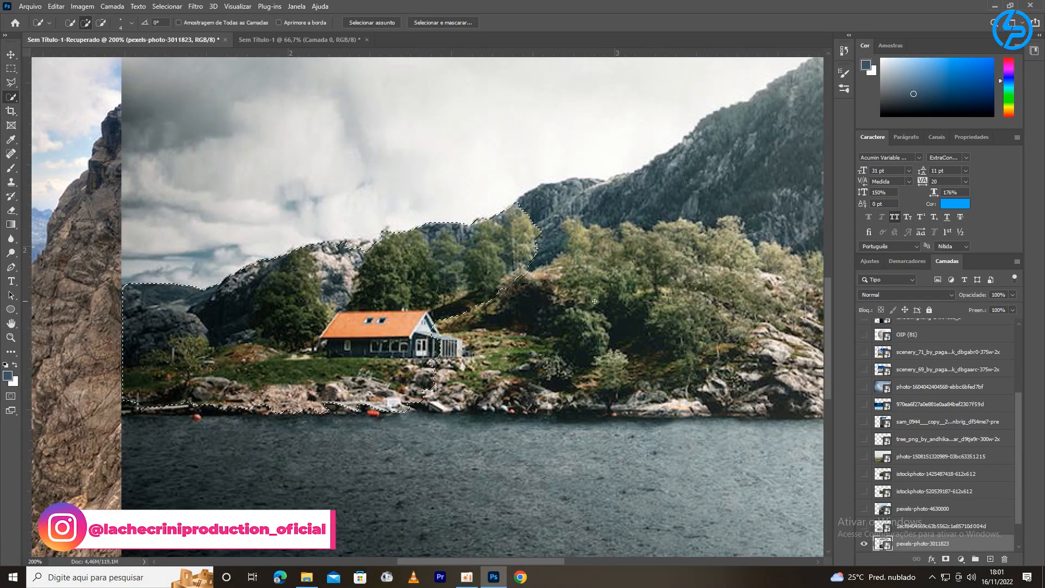
drag(544, 283, 341, 294)
drag(341, 294, 383, 285)
mouse_move(688, 374)
mouse_down()
mouse_move(684, 407)
mouse_move(663, 422)
mouse_move(456, 386)
mouse_up()
drag(271, 285, 421, 332)
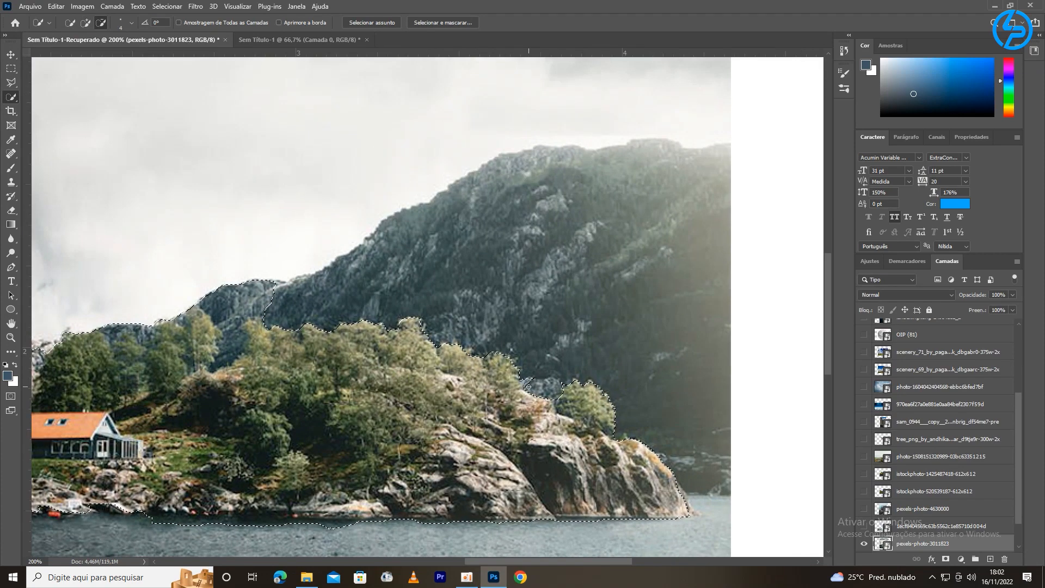
Step: Subtract the mountain areas behind and between the island's trees from the selection
drag(323, 410, 499, 406)
key(ctrl+plus)
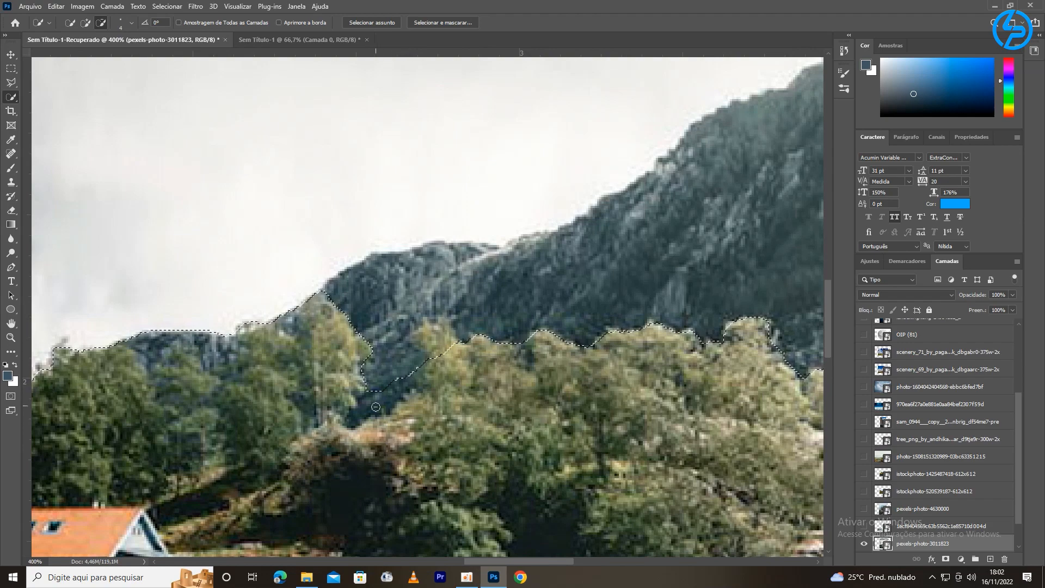
drag(248, 386, 436, 351)
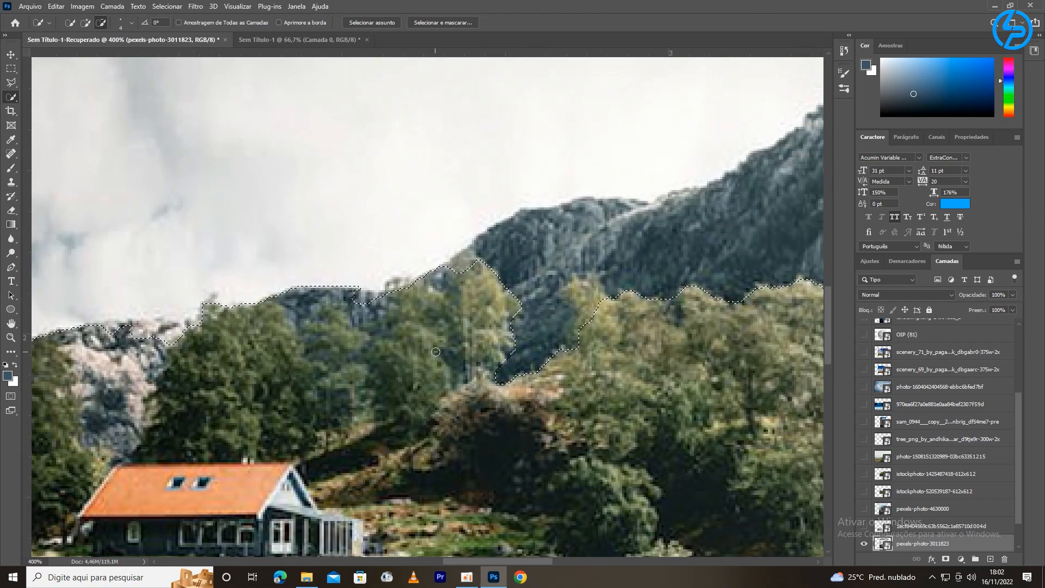
drag(150, 357, 302, 314)
drag(272, 347, 255, 414)
drag(140, 374, 376, 339)
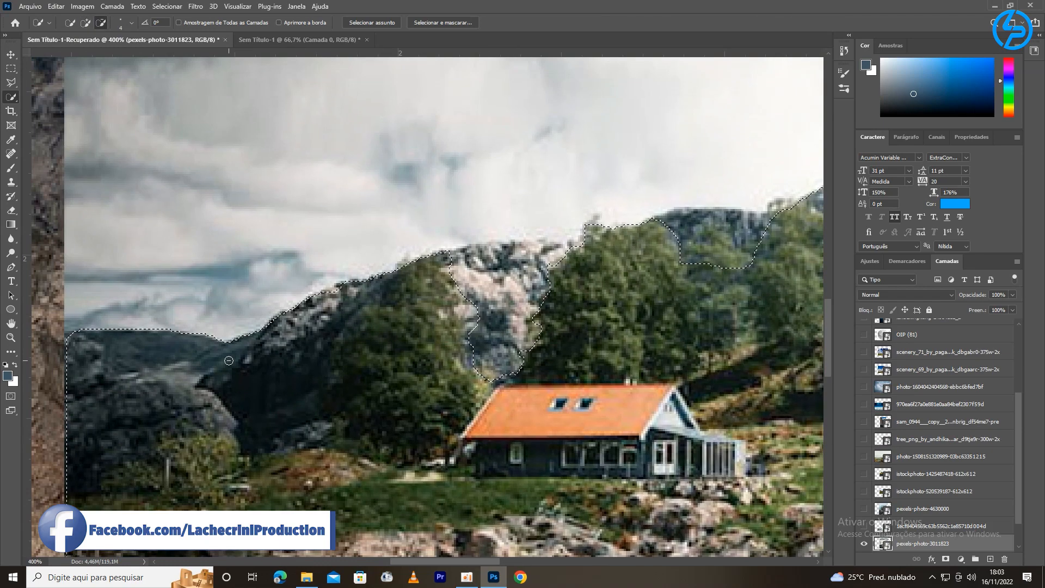
Step: Adjust the selection brush size and remove the distant hills beyond the dark rocks left of the house from the selection
click(131, 22)
click(70, 54)
click(215, 344)
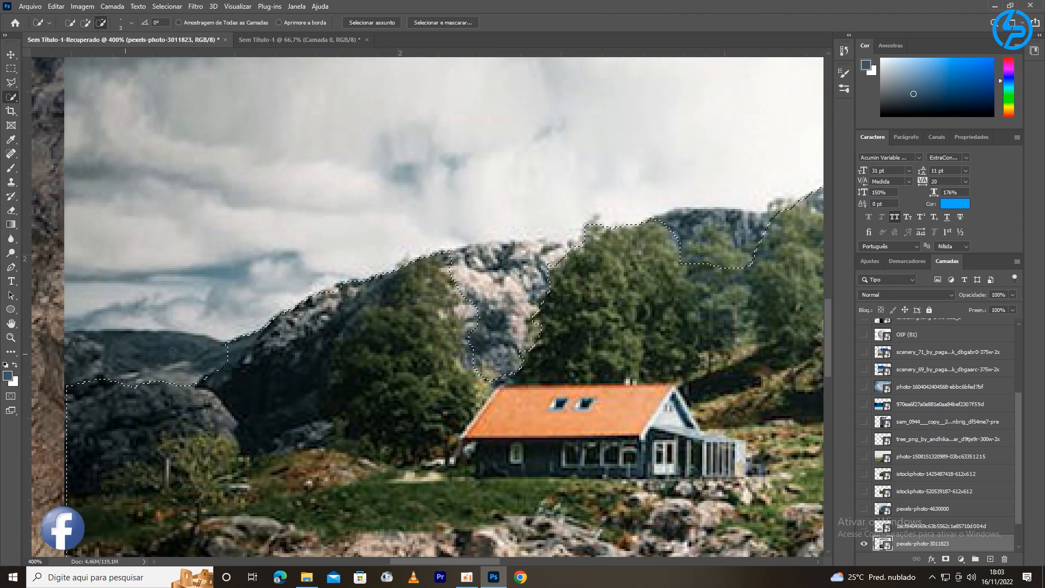
drag(215, 345, 380, 252)
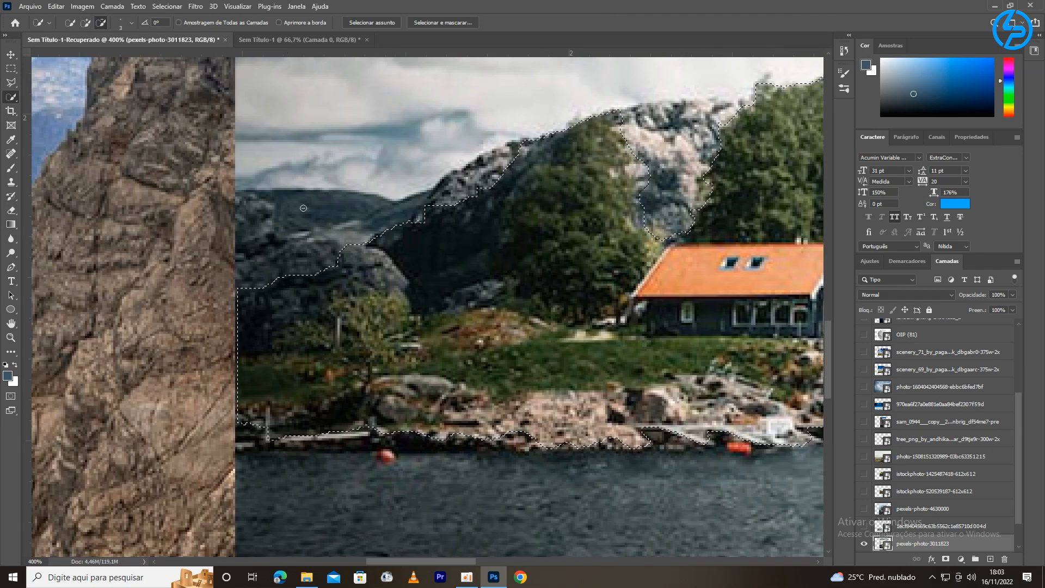
Step: Extend the island selection along the waterline so it includes the whole rocky shore below the house
scroll(303, 208, down, 5)
scroll(471, 249, up, 4)
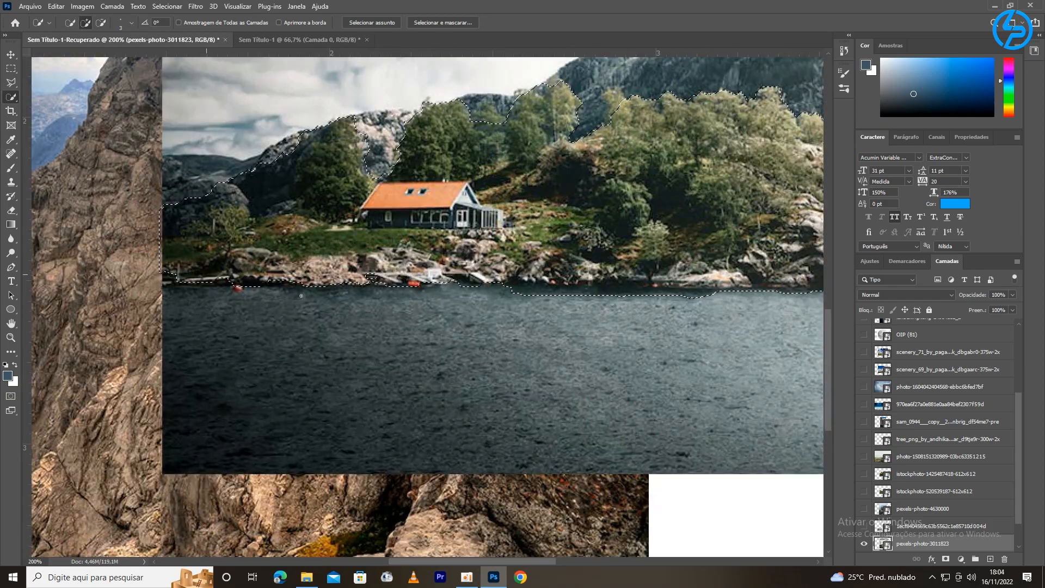
scroll(301, 295, up, 2)
drag(289, 313, 394, 315)
drag(229, 271, 419, 285)
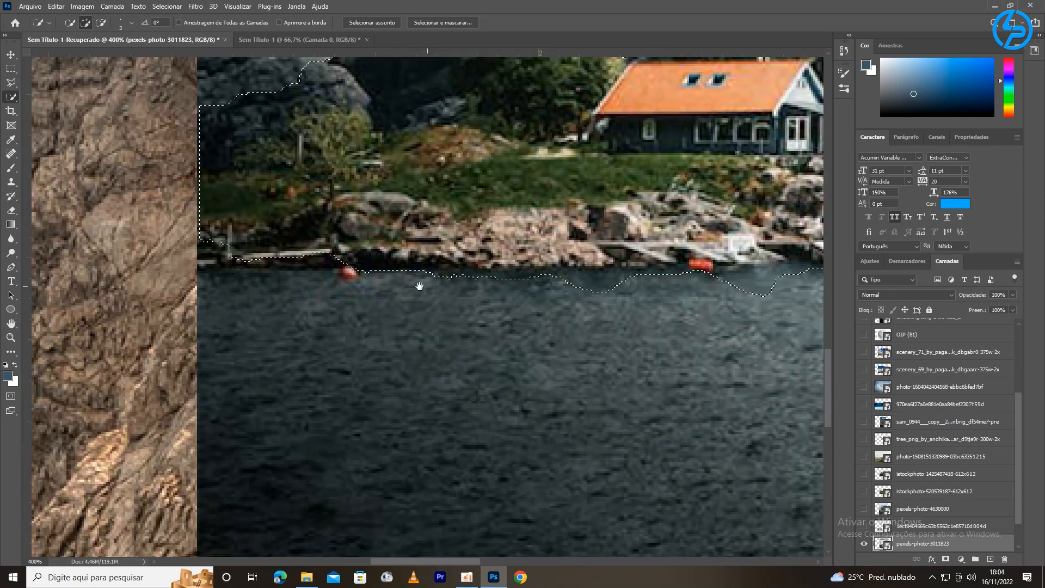
click(215, 259)
scroll(283, 269, up, 3)
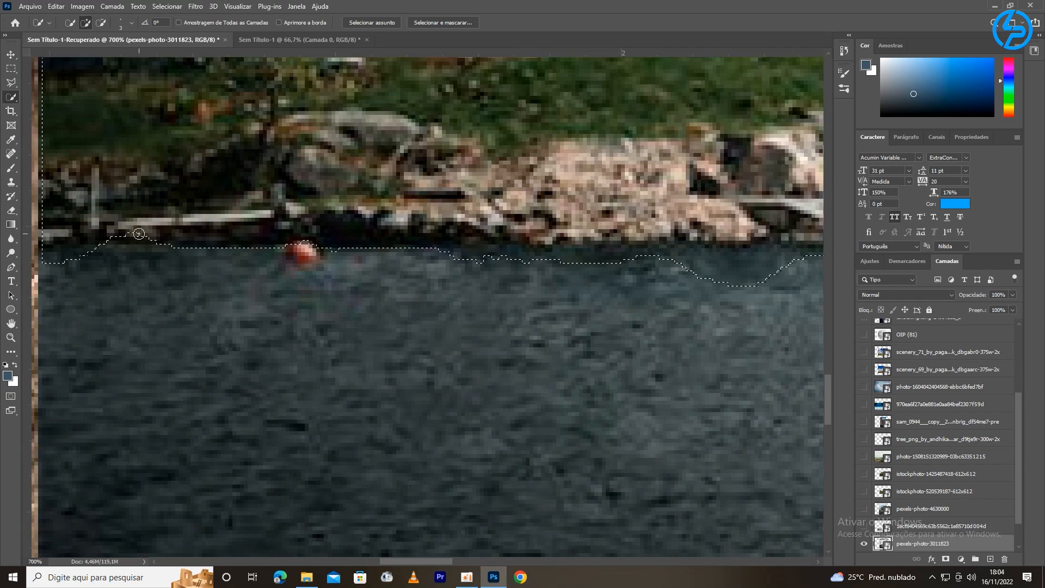
Step: Mask the photo layer with the selection so only the island remains
key(ctrl+minus)
key(ctrl+minus)
key(ctrl+minus)
key(ctrl+minus)
key(ctrl+minus)
key(ctrl+minus)
key(ctrl+minus)
click(945, 558)
key(ctrl+plus)
key(ctrl+plus)
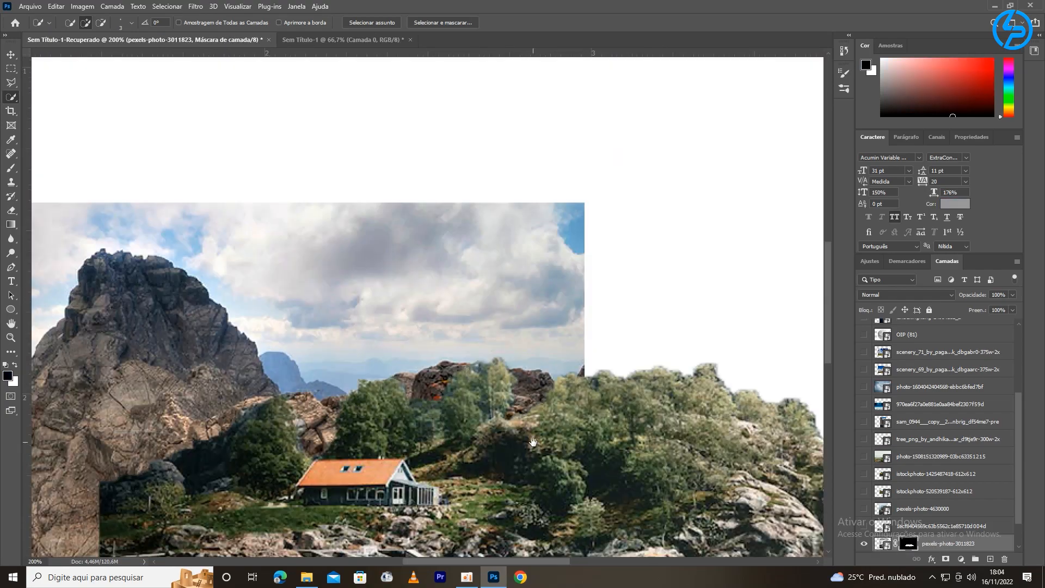
Step: Open Select and Mask for the island's layer mask and preview it with the red Overlay view
key(ctrl+alt+r)
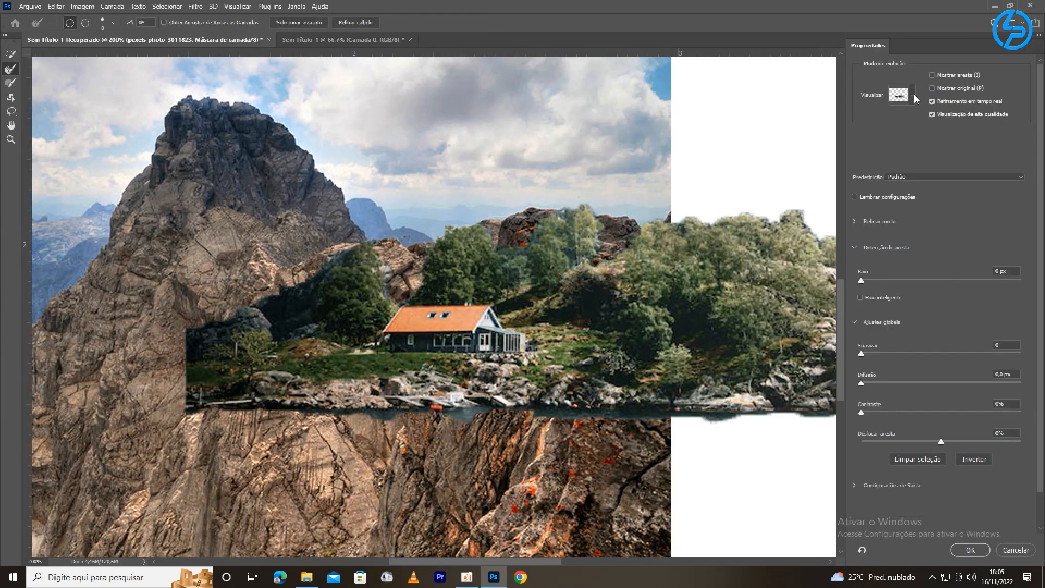
click(912, 96)
key(v)
click(513, 299)
key(ctrl+plus)
key(ctrl+plus)
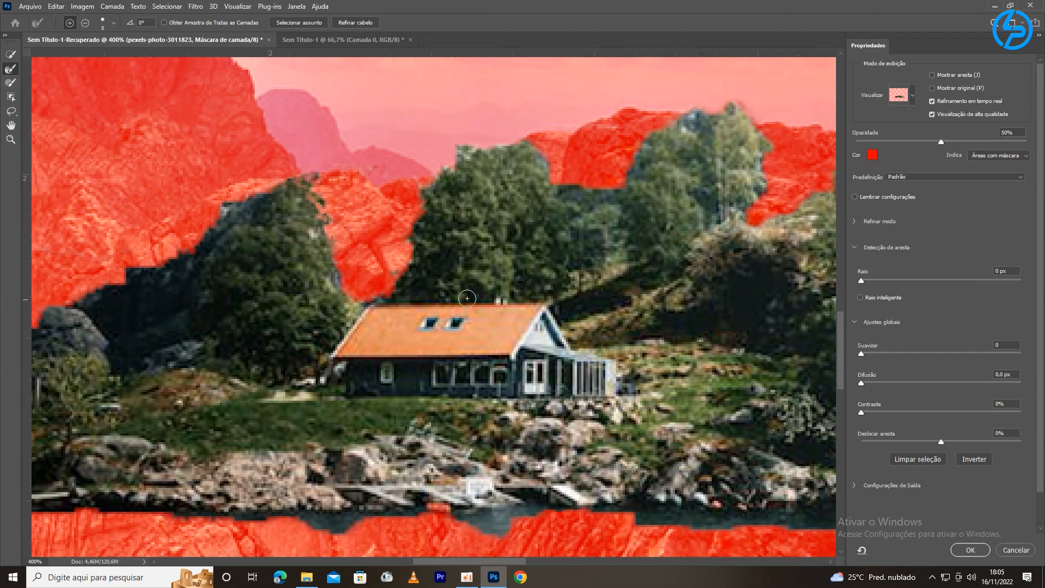
Step: Refine the mask along the treetops and the rocky outline with the Refine Edge Brush and apply the result
drag(426, 213, 467, 150)
drag(618, 189, 510, 231)
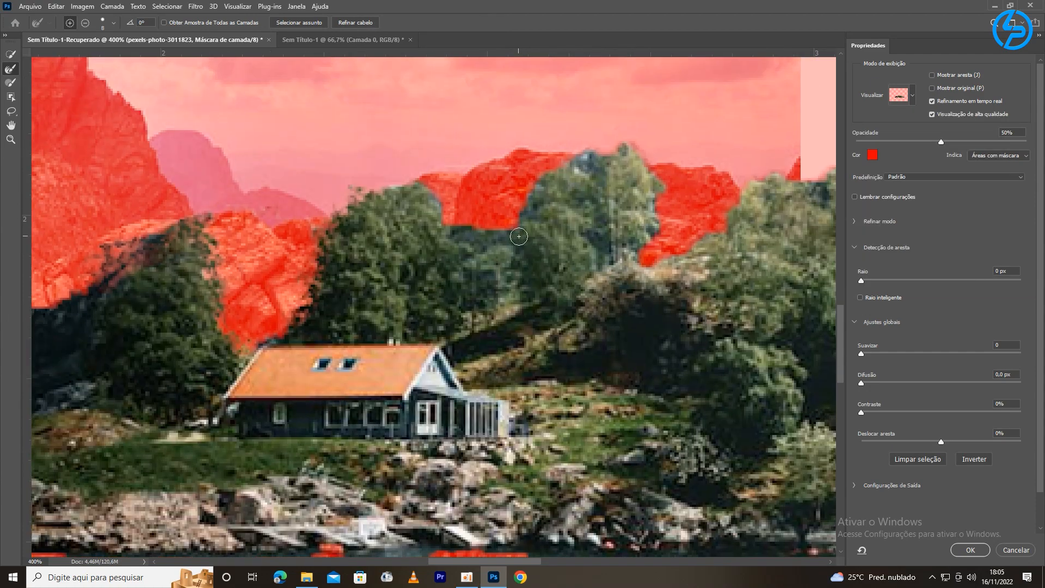
drag(549, 274, 500, 349)
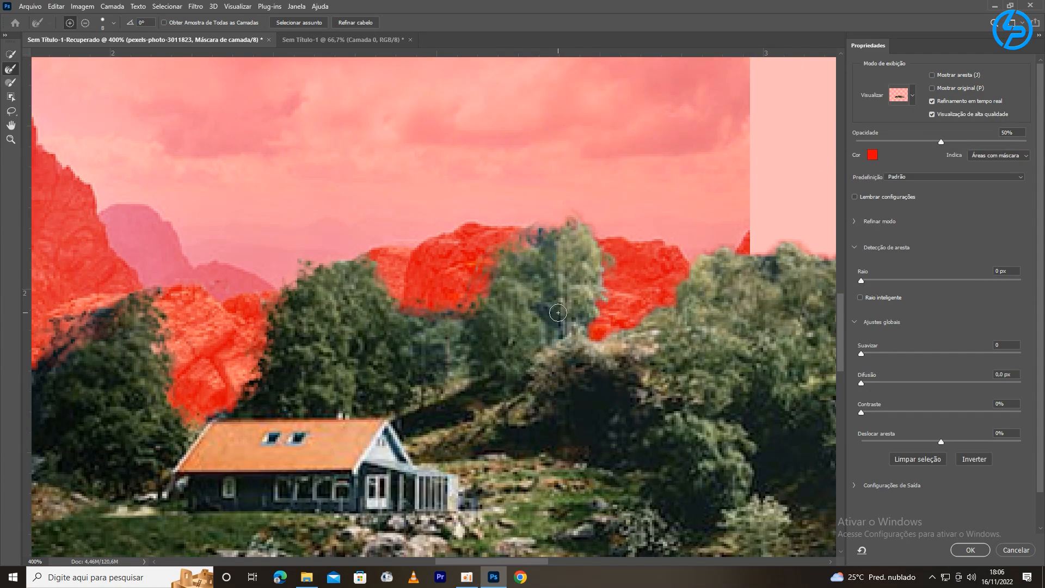
drag(558, 313, 406, 337)
drag(705, 316, 511, 346)
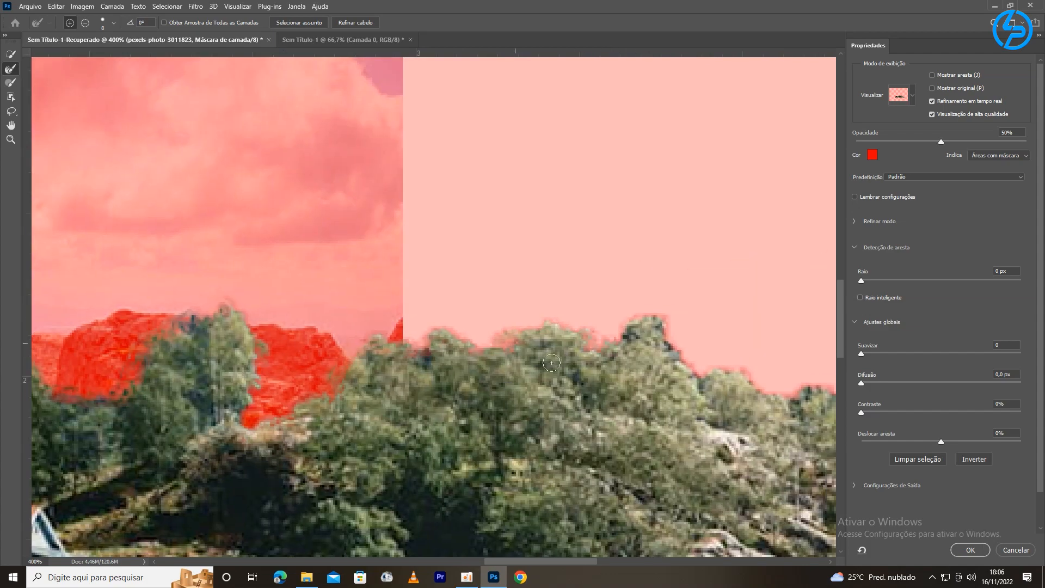
drag(687, 375, 570, 361)
drag(713, 452, 557, 400)
drag(661, 481, 545, 424)
drag(610, 501, 487, 363)
drag(327, 256, 587, 365)
drag(180, 288, 685, 299)
scroll(515, 325, down, 4)
scroll(515, 325, up, 1)
click(966, 550)
Step: Scale the masked island down and move it over the mountain photo with Free Transform
scroll(698, 480, down, 2)
scroll(697, 481, up, 1)
key(ctrl+t)
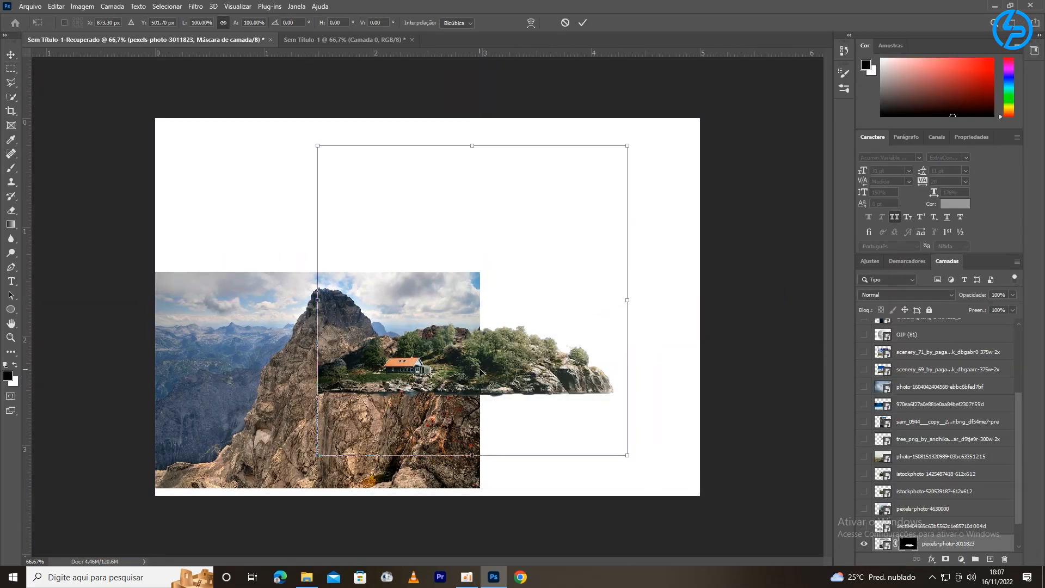
drag(628, 144, 492, 283)
drag(446, 360, 470, 320)
key(Return)
Step: Copy the masked island layer into the Sem Título-1 document and return to the source document
click(352, 40)
drag(351, 40, 424, 348)
key(ctrl+Tab)
Step: Show the above-the-clouds-4 layer and copy it into the Sem Título-1 document
drag(1017, 436, 1017, 371)
click(863, 329)
click(863, 327)
click(864, 328)
drag(514, 326, 438, 354)
Step: Widen the above-the-clouds-4 image past both canvas sides and tilt it so its horizon slopes down to the right
key(ctrl+t)
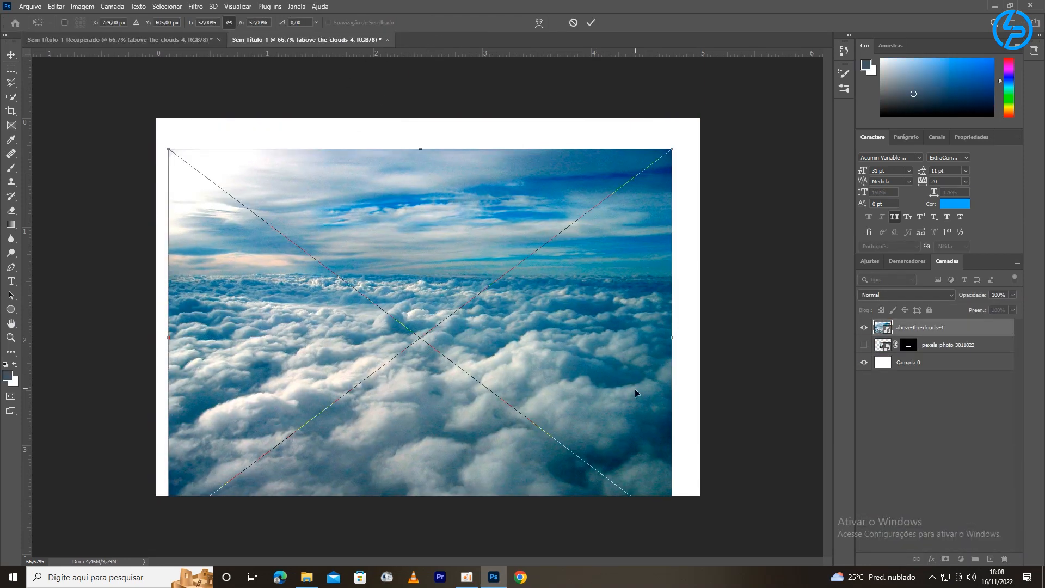
drag(672, 337, 702, 338)
drag(168, 337, 149, 336)
drag(381, 261, 381, 240)
drag(746, 145, 762, 178)
drag(210, 185, 218, 190)
drag(159, 296, 140, 294)
drag(284, 499, 283, 508)
drag(281, 451, 292, 465)
drag(149, 307, 140, 307)
drag(380, 319, 383, 322)
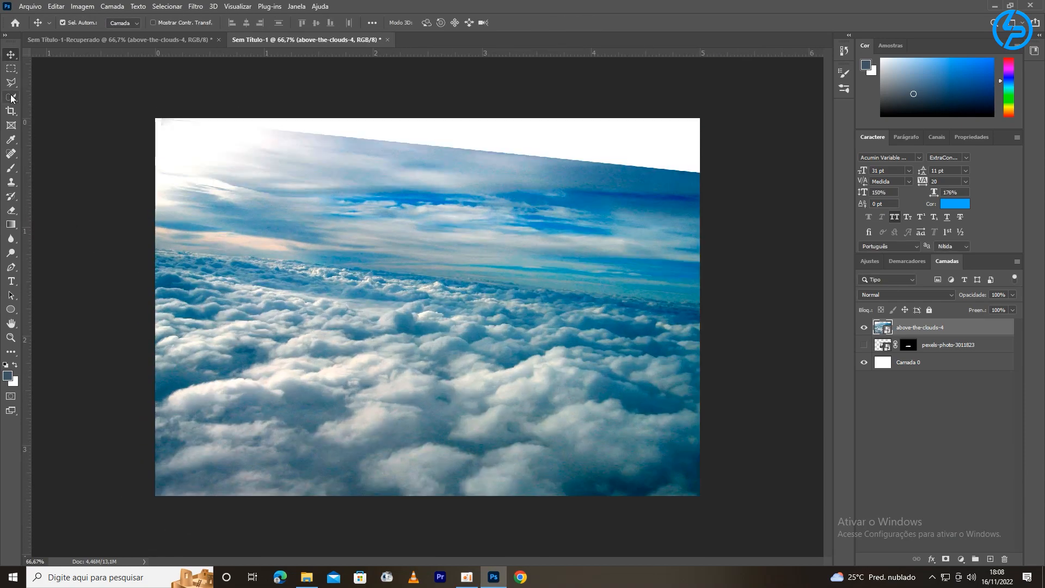
Step: Rasterize the above-the-clouds-4 layer, then delete its sky above the sloping horizon with a Polygonal Lasso selection and deselect
right_click(989, 328)
click(887, 298)
key(m)
drag(139, 98, 139, 97)
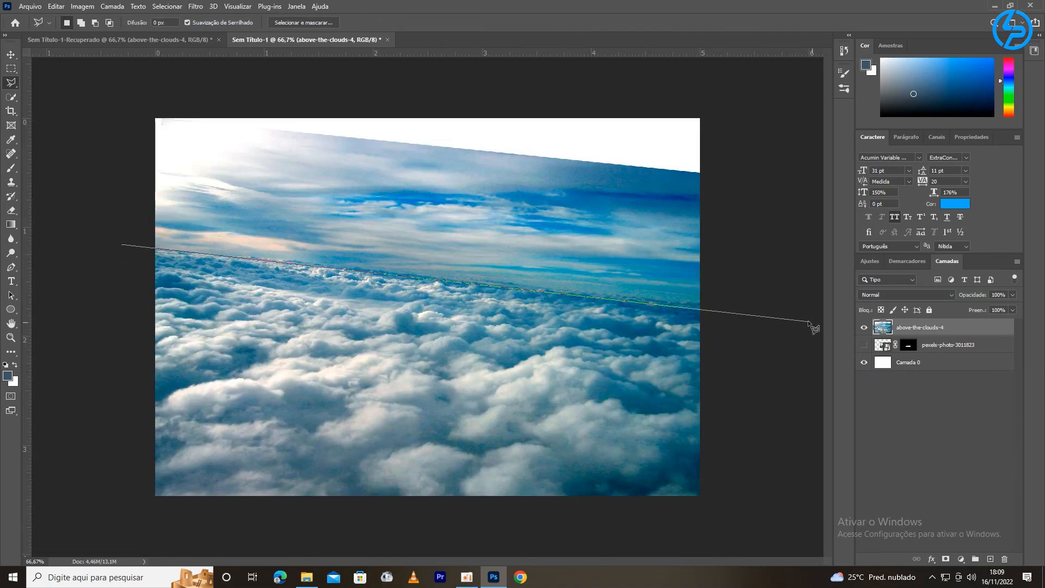
click(121, 244)
key(Delete)
click(166, 6)
click(179, 30)
Step: Lower the blue cloud layer's upper edge and reposition the layer in the lower part of the canvas
key(ctrl+minus)
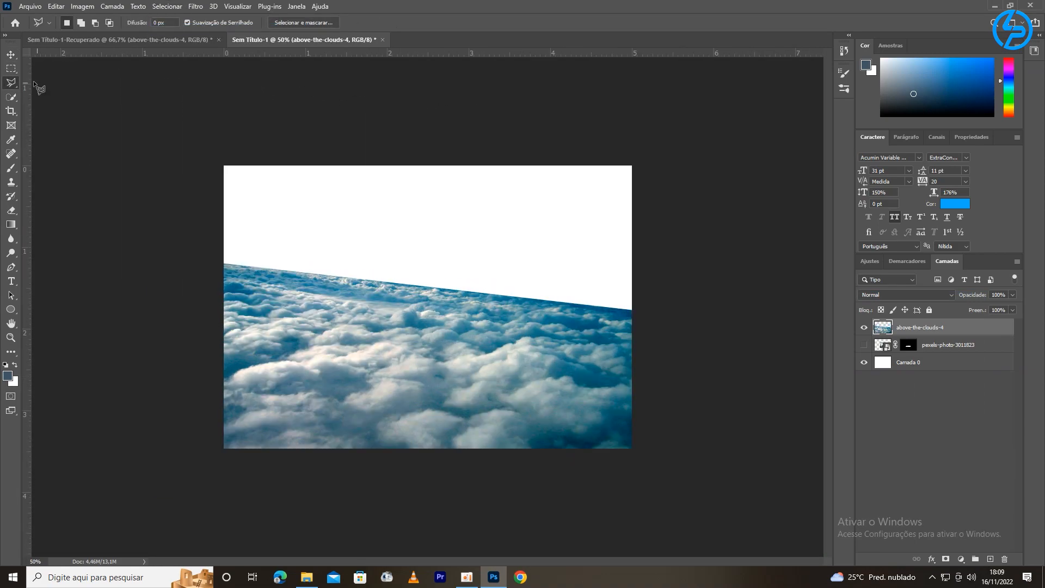
key(v)
drag(349, 341, 351, 328)
key(ctrl+t)
drag(427, 254, 428, 270)
drag(508, 333, 509, 370)
key(Return)
Step: Stretch the grey cloud photo to the canvas's right edge and tilt it slightly so its horizon slopes down to the right
key(ctrl+minus)
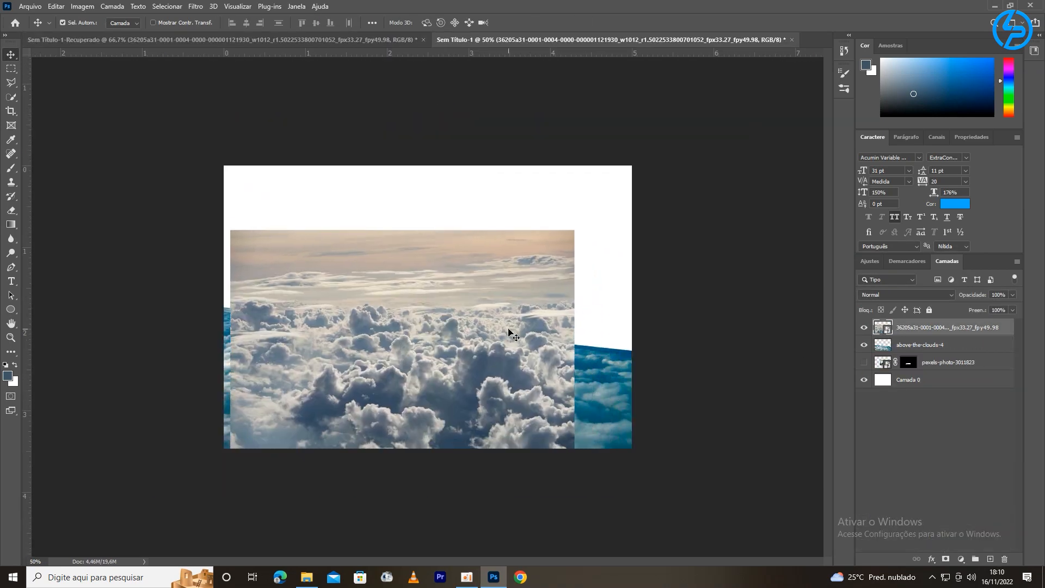
drag(508, 333, 515, 334)
key(ctrl+t)
drag(580, 231, 636, 232)
drag(504, 328, 503, 335)
drag(620, 365, 638, 366)
drag(236, 343, 223, 342)
drag(503, 336, 504, 339)
key(Return)
key(ctrl+minus)
key(ctrl+plus)
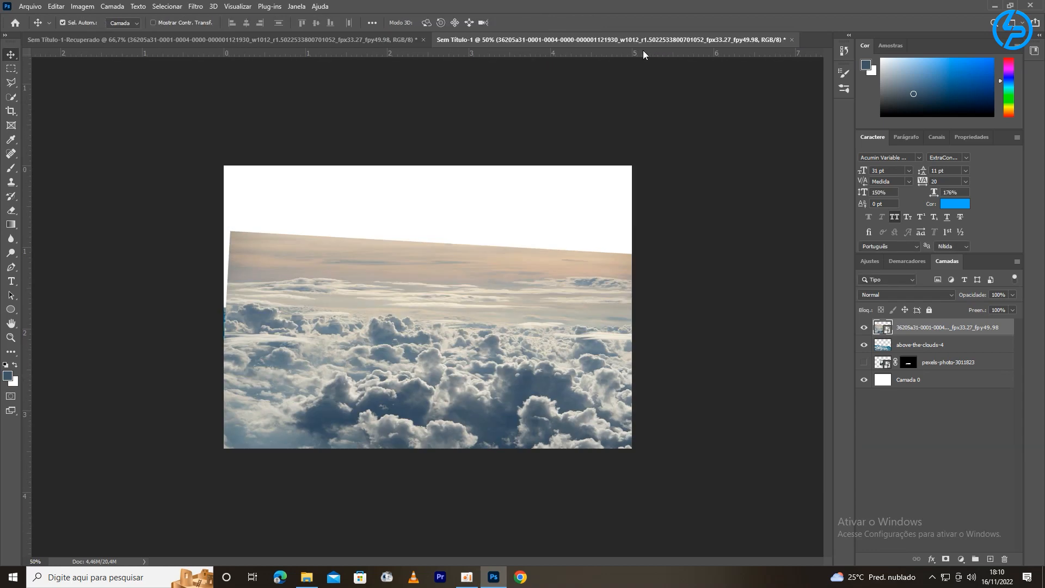
Step: Hide the above-the-clouds-4 layer and widen the grey cloud photo beyond the canvas's left edge
click(864, 344)
key(ctrl+t)
drag(224, 344, 211, 337)
key(ctrl+minus)
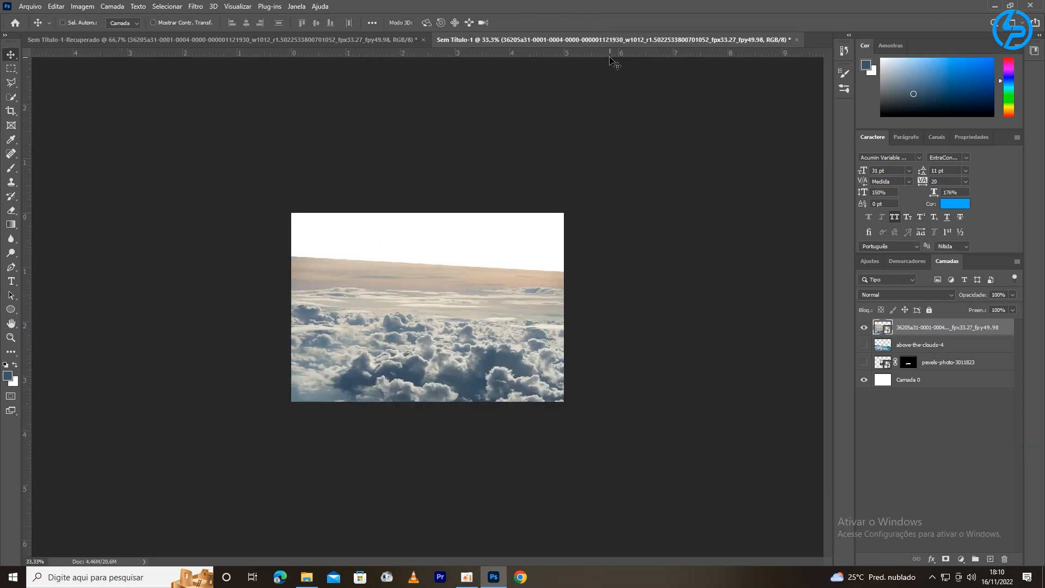
key(ctrl+plus)
Step: Add a layer mask to the grey cloud photo and fade out its sky with black-to-transparent linear gradients
click(946, 558)
click(11, 224)
drag(428, 231, 417, 331)
drag(440, 240, 433, 328)
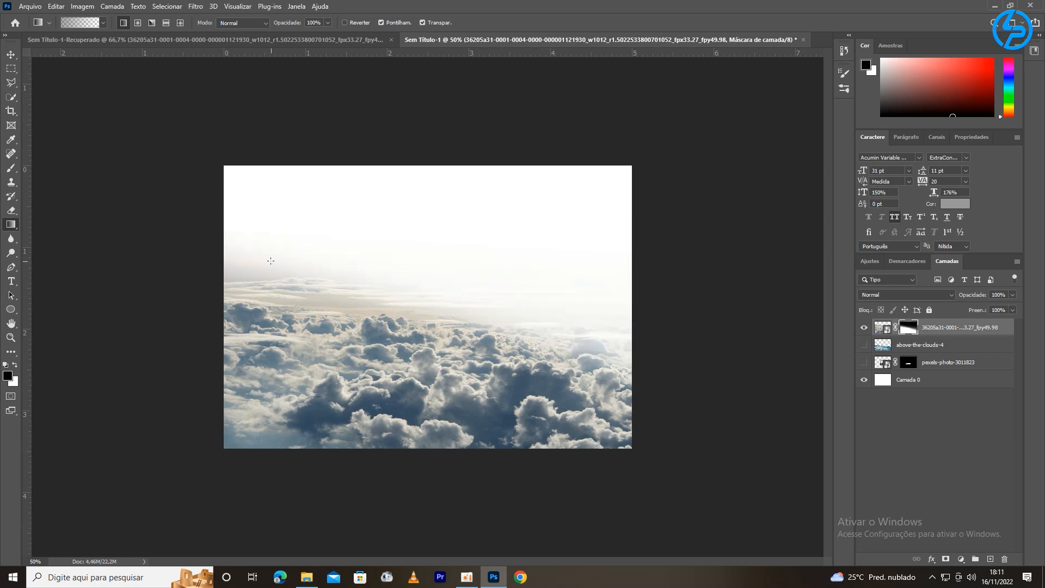
key(v)
key(ctrl+minus)
key(ctrl+plus)
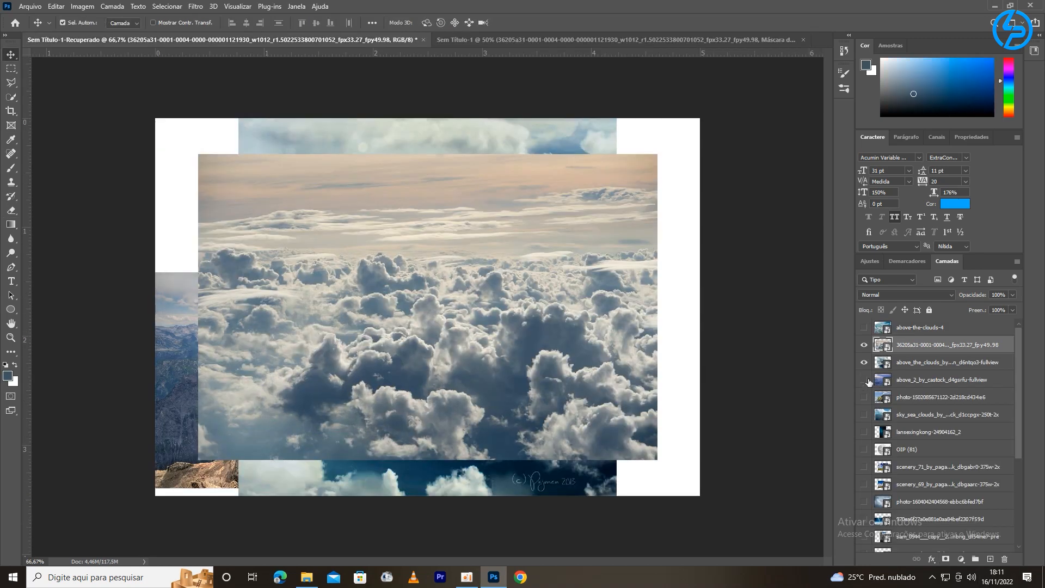
Step: Cut away the watermarked bottom strip of the above_the_clouds photo in the source document with a Polygonal Lasso selection
click(11, 82)
click(233, 445)
click(770, 450)
click(758, 527)
click(207, 527)
click(233, 445)
key(Delete)
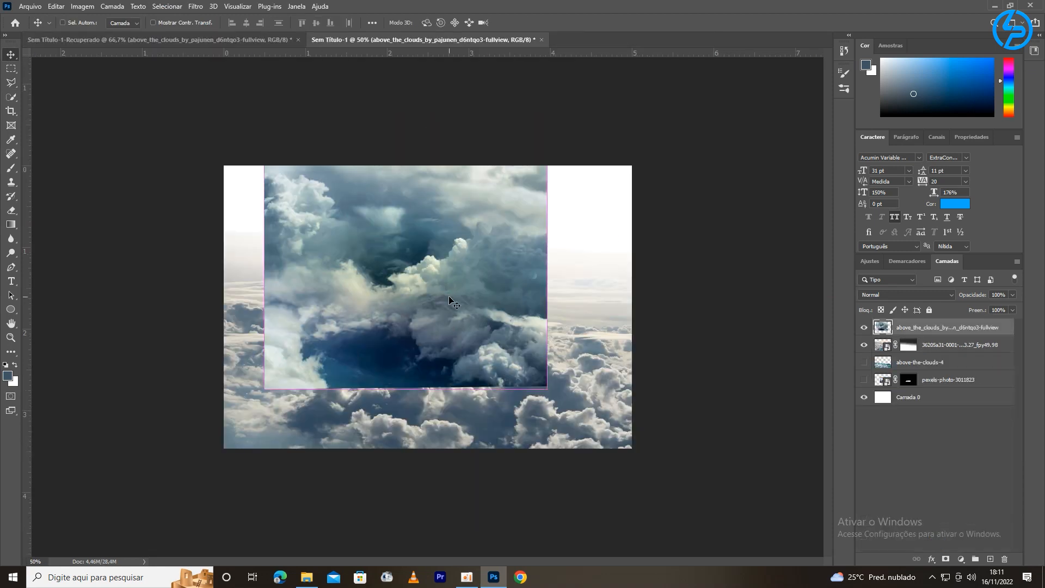
Step: Stretch the trimmed dark cloud photo across the full width of the Sem Título-1 canvas
key(ctrl+t)
click(572, 23)
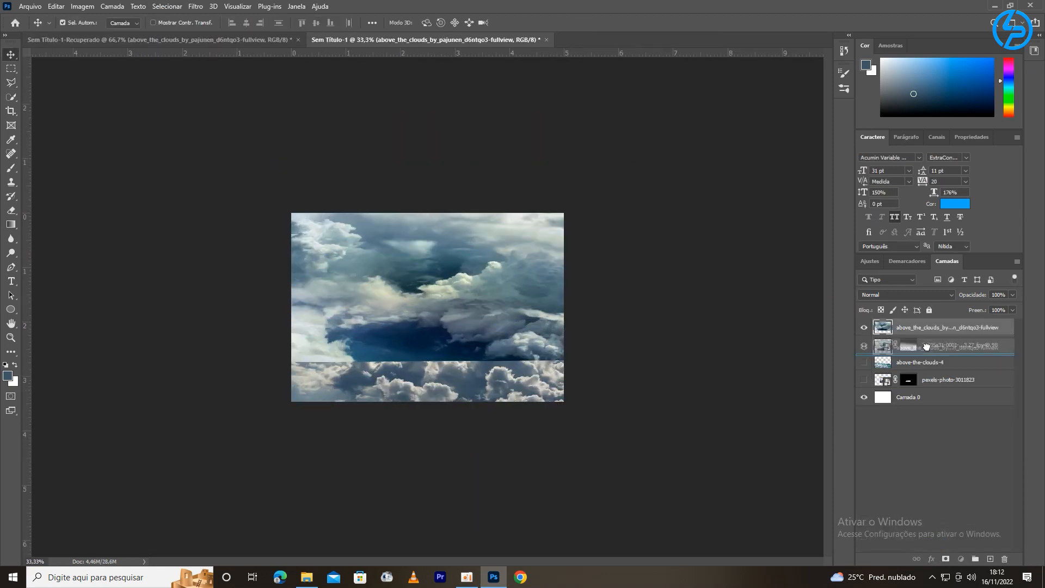
Step: Place the dark cloud photo beneath the masked clouds and delete the two hidden layers
click(902, 363)
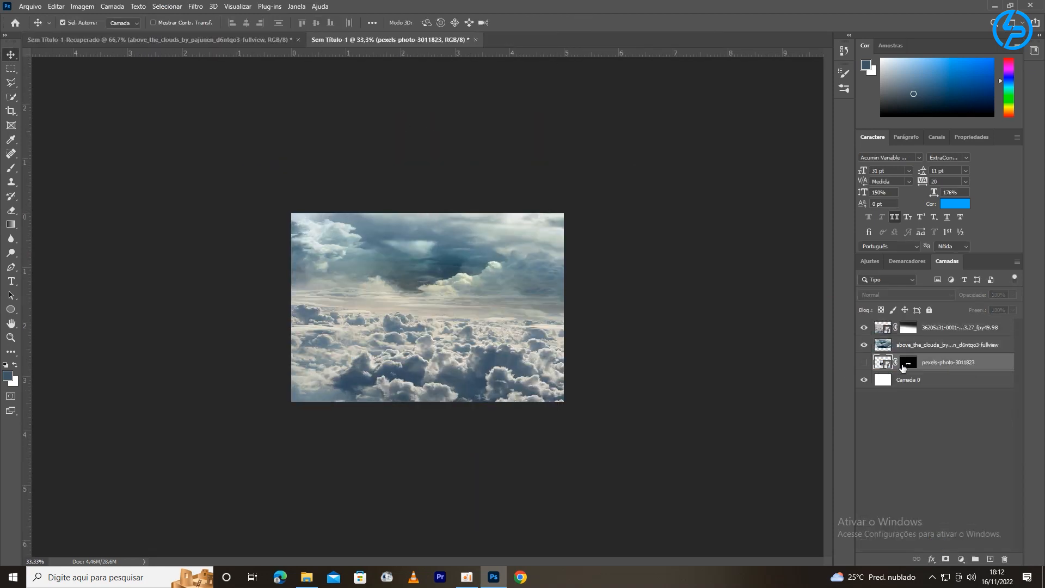
key(ctrl+plus)
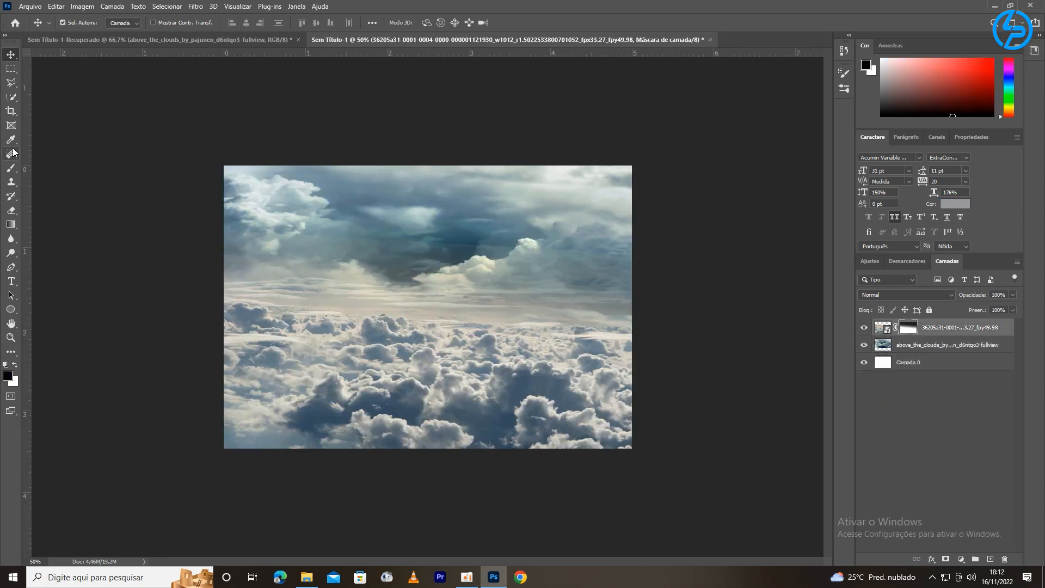
Step: Paint black on the lower clouds' mask along the horizon with a soft, reduced-strength brush to blend it into the sky
click(68, 23)
key(Escape)
click(312, 22)
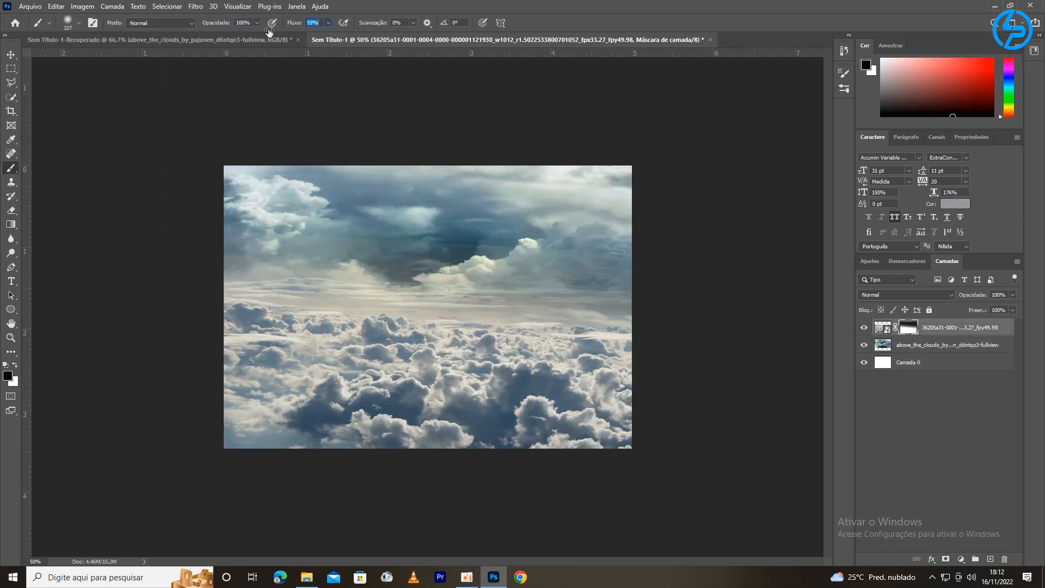
drag(269, 32, 263, 31)
key(ctrl+plus)
mouse_move(583, 261)
mouse_down()
mouse_move(340, 262)
mouse_move(479, 247)
mouse_up()
Step: Fine-tune the lower clouds layer with Free Transform, lowering its upper edge to fit the dark sky's horizon
key(ctrl+minus)
key(ctrl+minus)
key(ctrl+minus)
key(ctrl+minus)
key(ctrl+plus)
key(ctrl+plus)
key(ctrl+plus)
key(ctrl+t)
drag(696, 78, 702, 84)
key(Return)
key(ctrl+minus)
key(ctrl+plus)
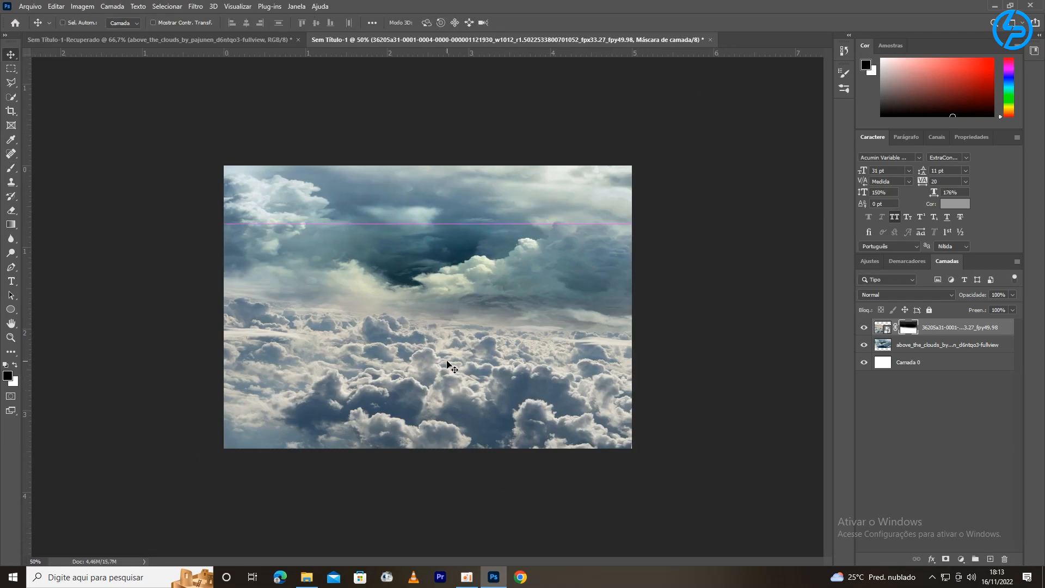
key(ctrl+t)
drag(426, 227, 426, 237)
key(Return)
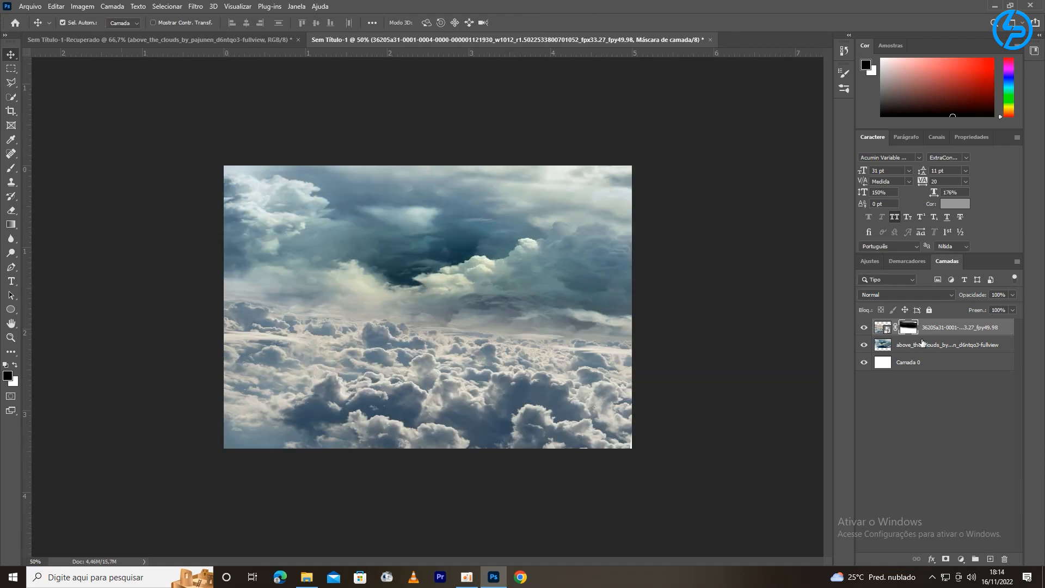
Step: Add a Color Balance adjustment clipped to the lower clouds layer and shift its colours towards cyan and blue
click(961, 559)
click(966, 460)
drag(921, 233, 929, 235)
key(ctrl+minus)
key(ctrl+plus)
Step: Add a Color Balance adjustment clipped to the dark cloud layer and set its midtones to cyan -10 and blue +4
click(936, 439)
click(961, 559)
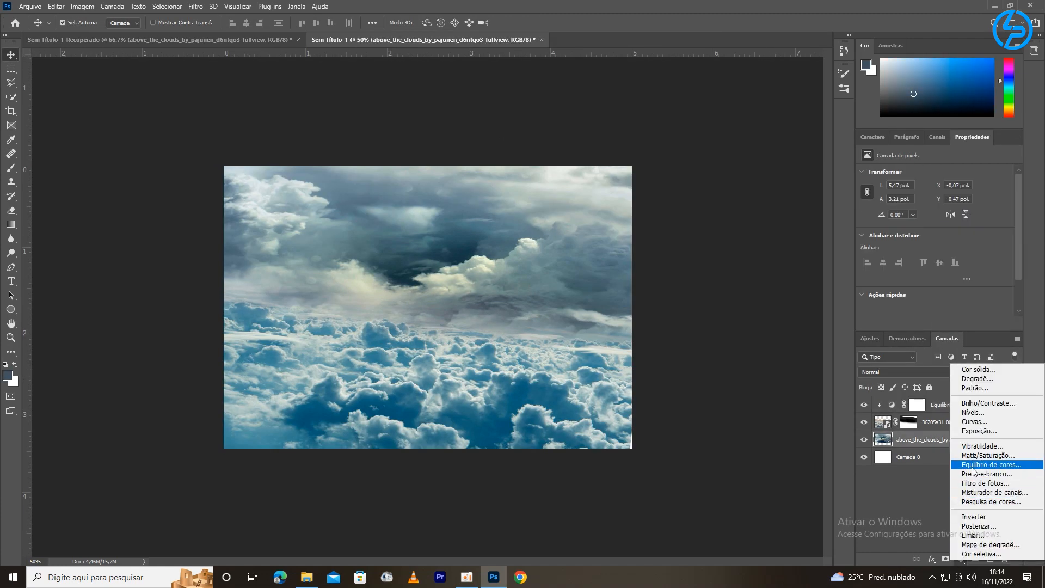
click(973, 465)
key(ctrl+minus)
key(ctrl+minus)
key(ctrl+minus)
key(ctrl+plus)
key(ctrl+plus)
key(ctrl+plus)
key(ctrl+minus)
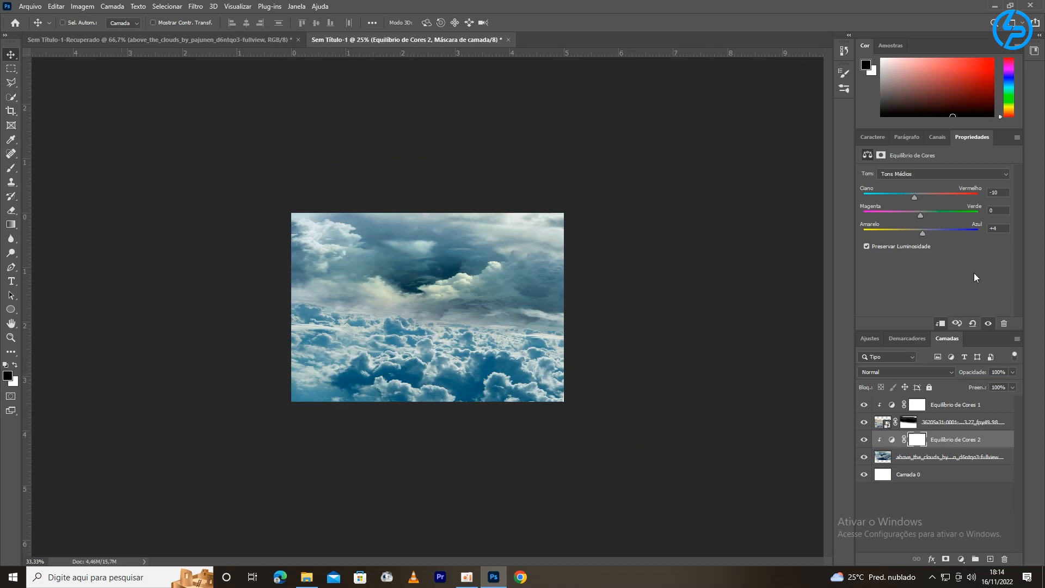
key(ctrl+plus)
Step: In the source document, show the mountain photo and place it above the island cutout
key(ctrl+Tab)
key(ctrl+comma)
mouse_move(321, 394)
mouse_down()
mouse_move(322, 374)
mouse_move(408, 270)
mouse_up()
drag(422, 370, 408, 404)
drag(408, 270, 417, 275)
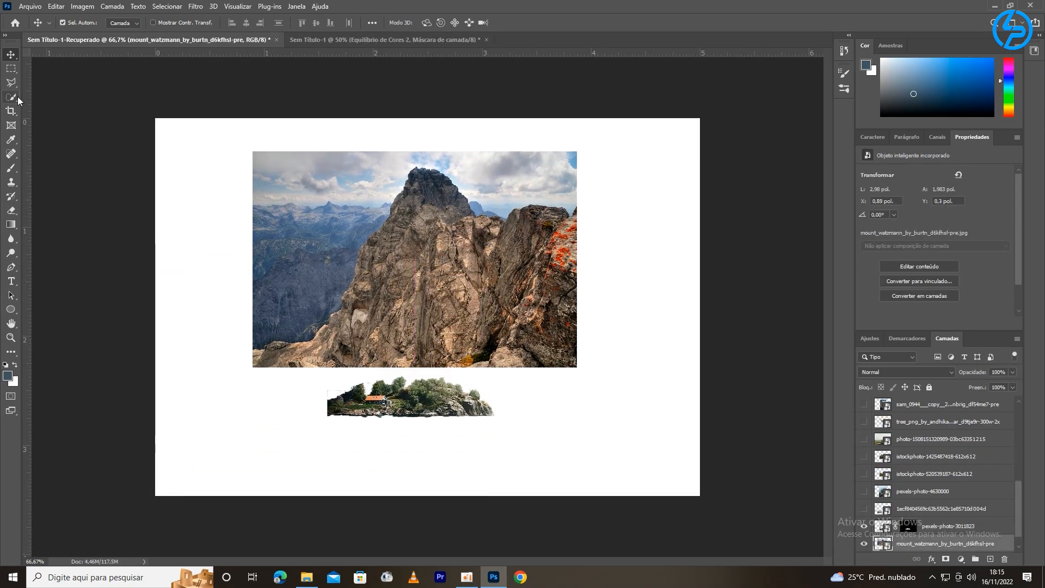
Step: Select the rocky peak in the mountain photo with Quick Selection, leaving out the sky and the outer slope with orange patches
click(11, 97)
key(ctrl+plus)
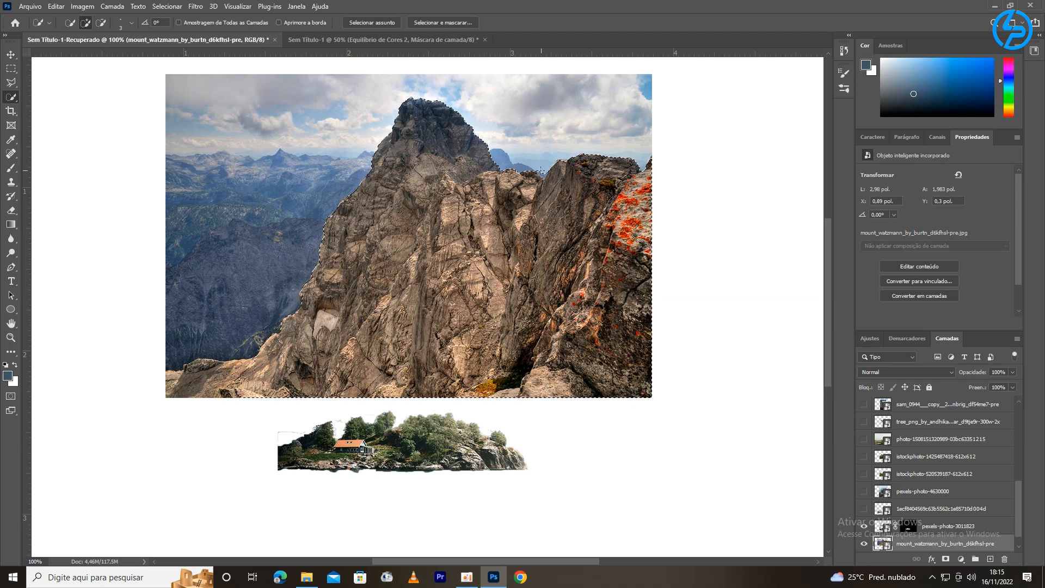
drag(619, 306, 614, 289)
key(bracketright)
key(bracketright)
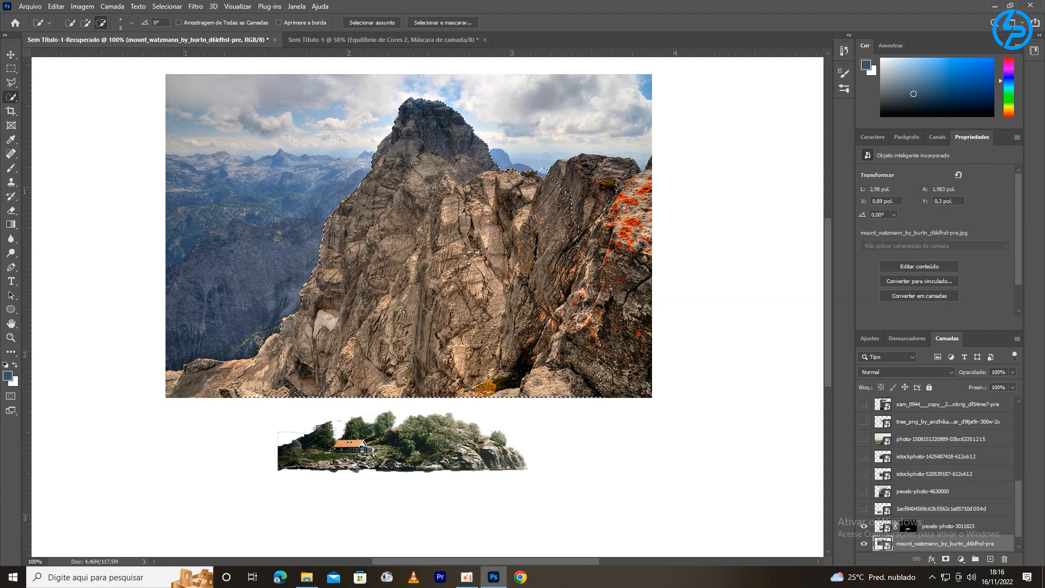
key(ctrl+plus)
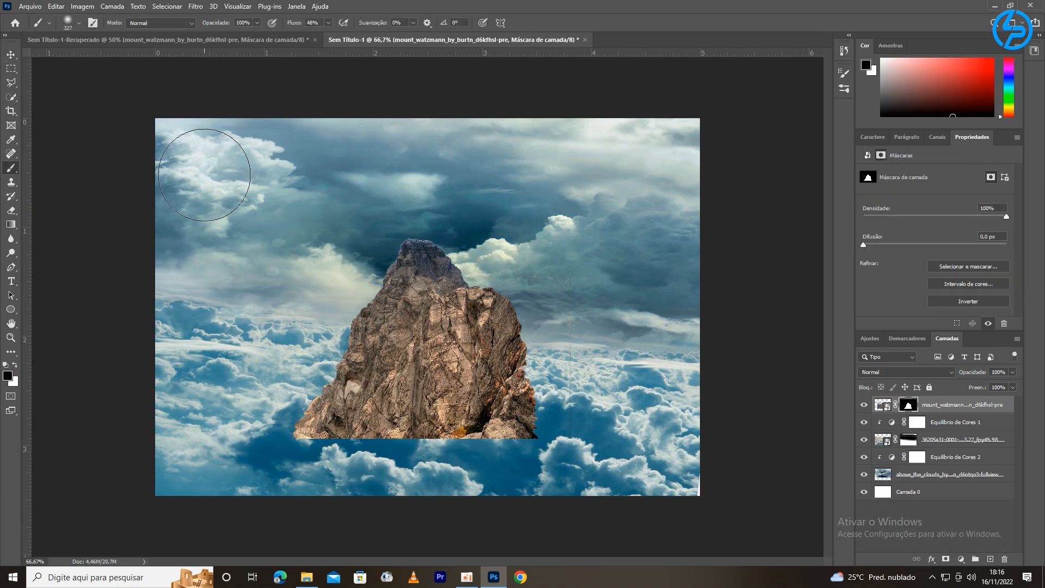
Step: Refine the mountain's mask in Select and Mask, shifting its edge inward and smoothing the outline
click(71, 22)
double_click(907, 404)
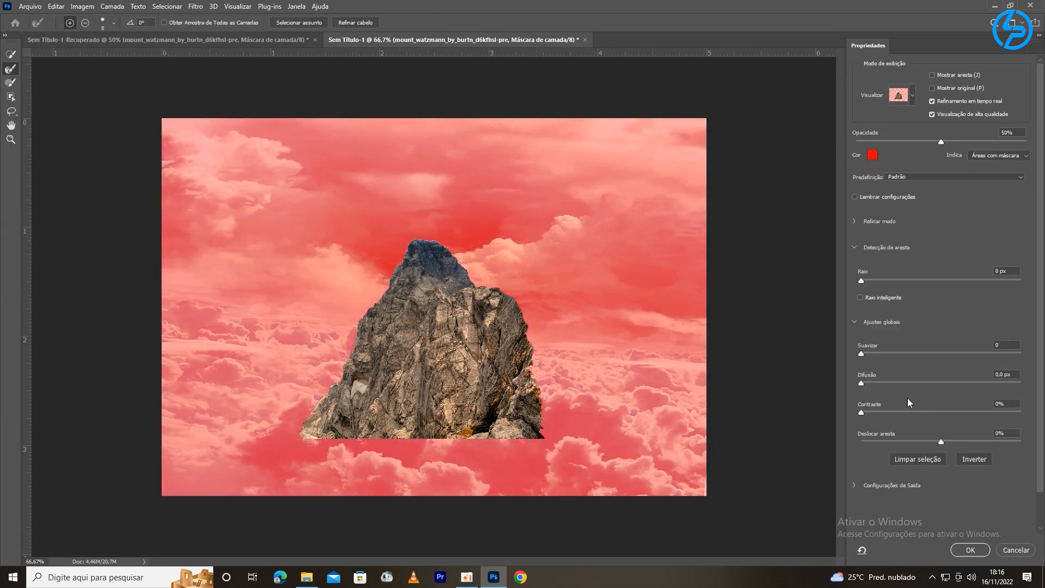
click(906, 444)
key(ctrl+minus)
key(ctrl+plus)
key(ctrl+plus)
click(880, 354)
click(970, 550)
Step: Scale the mountain cutout down and rotate it upside down in the sky composition with Free Transform
key(ctrl+minus)
key(ctrl+minus)
key(ctrl+plus)
key(ctrl+t)
drag(256, 229, 400, 325)
drag(389, 312, 573, 447)
drag(485, 317, 485, 291)
key(Return)
Step: Bring the island cutout with the house from the source document into the sky scene and line it up above the inverted rock
click(269, 40)
drag(415, 376, 477, 275)
drag(484, 330, 470, 339)
Step: Distort the inverted rock by pulling its two upper corners outward so its top widens under the island
key(ctrl+t)
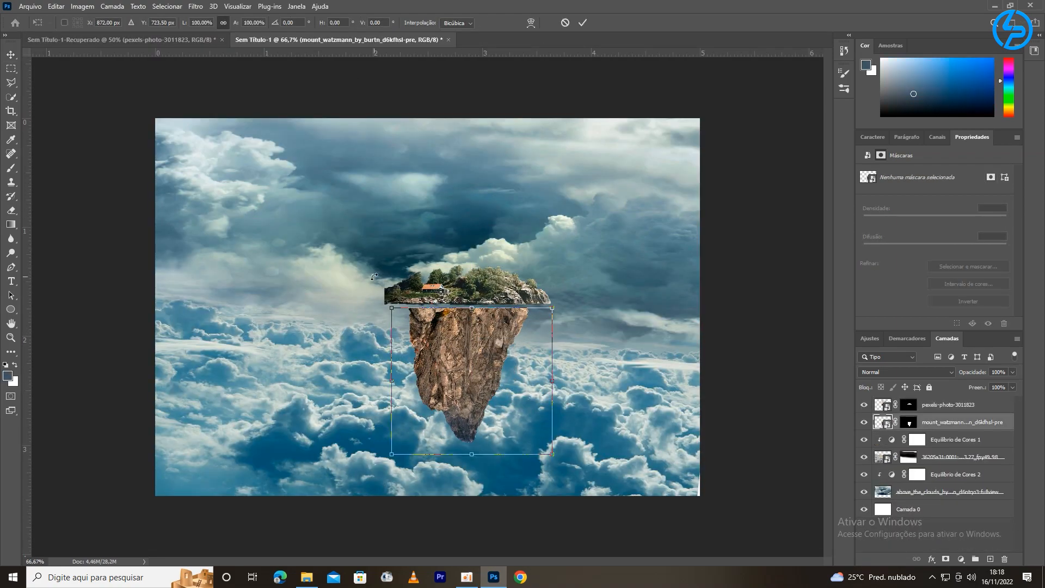
click(55, 6)
mouse_move(109, 254)
click(236, 302)
drag(552, 307, 590, 299)
drag(391, 308, 358, 306)
click(583, 23)
Step: Stretch, rotate and reposition the island layer with Free Transform so it fits the top of the rock
key(ctrl+plus)
ctrl+click(462, 267)
key(ctrl+t)
drag(364, 223, 324, 224)
drag(413, 229, 421, 246)
drag(480, 91, 480, 86)
drag(480, 478, 480, 502)
drag(479, 381, 495, 362)
drag(496, 66, 494, 67)
drag(344, 484, 360, 465)
drag(473, 355, 460, 356)
drag(345, 465, 366, 467)
drag(462, 354, 463, 360)
click(582, 23)
Step: Select the island's layer mask and sharpen its edge by raising the contrast in Select and Mask
key(ctrl+minus)
key(ctrl+minus)
key(ctrl+plus)
key(ctrl+plus)
click(11, 168)
click(78, 23)
click(907, 404)
key(ctrl+plus)
right_click(149, 253)
key(Return)
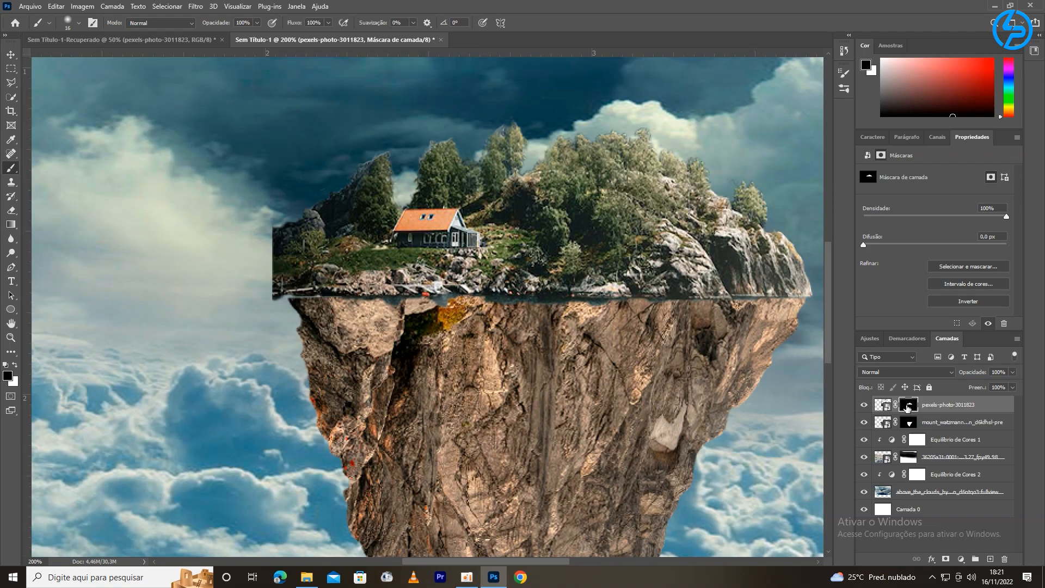
double_click(908, 406)
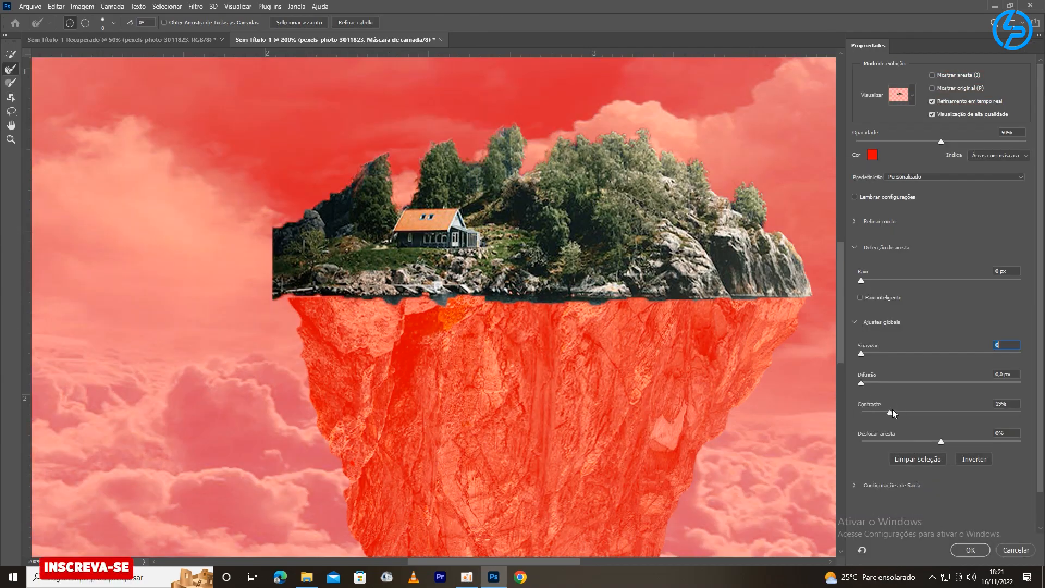
drag(892, 412, 884, 412)
key(Return)
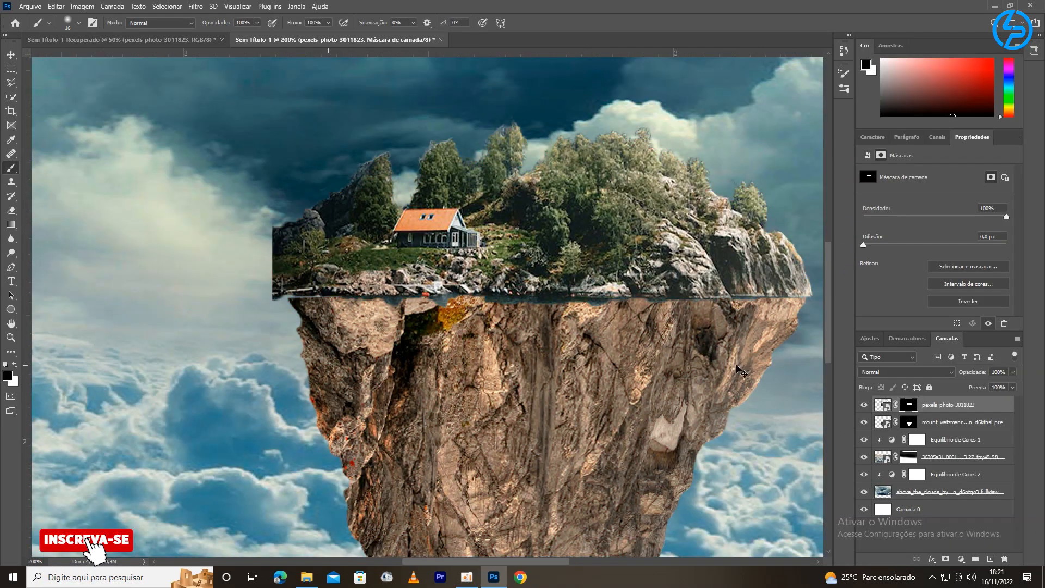
Step: Paint on the island's mask with a 16 px brush, softening the tree line at 20% opacity and rounding off the straight side edge
key(2)
key(ctrl+plus)
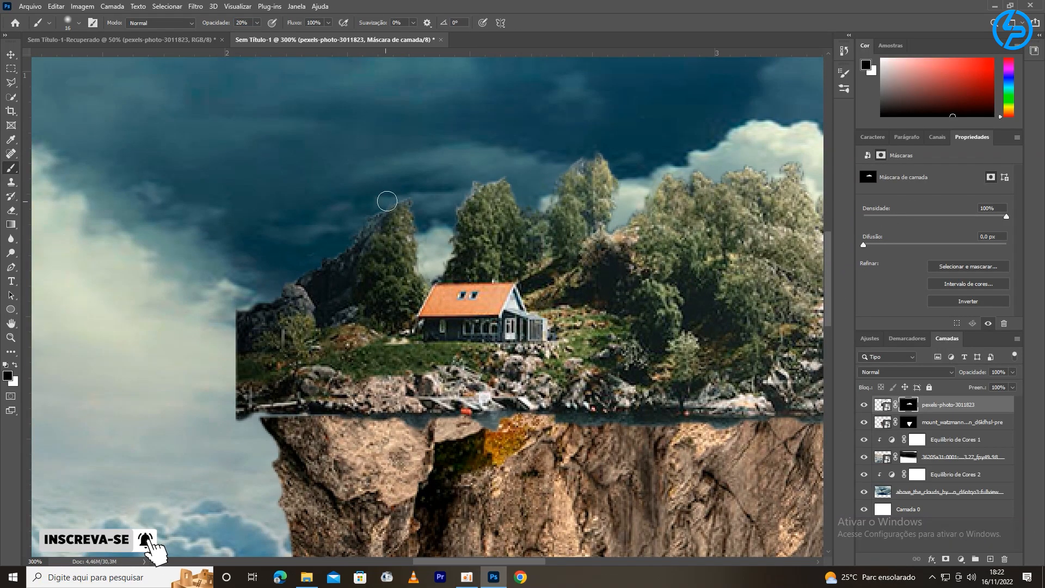
drag(571, 150, 478, 221)
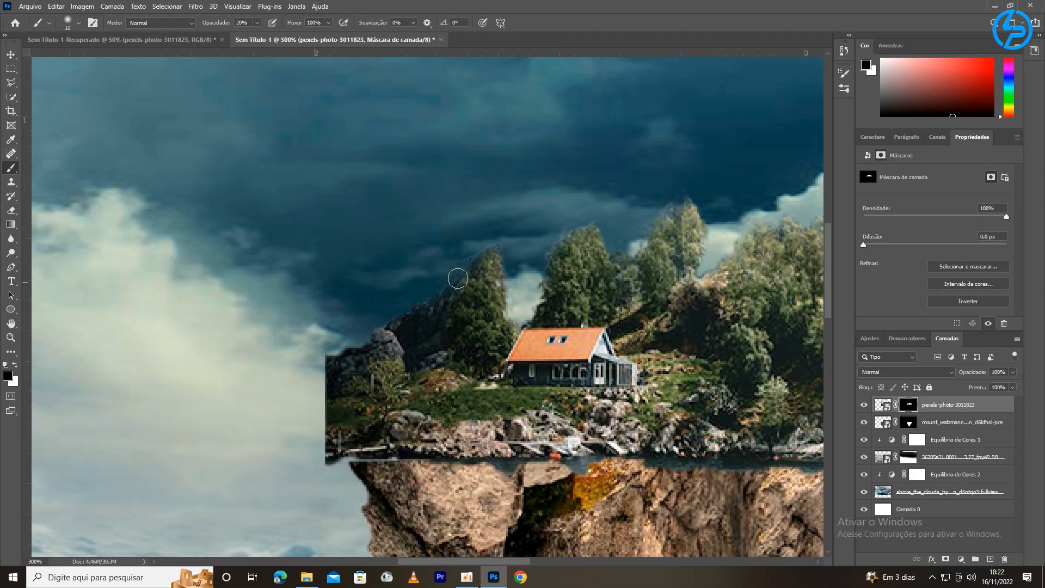
key(ctrl+plus)
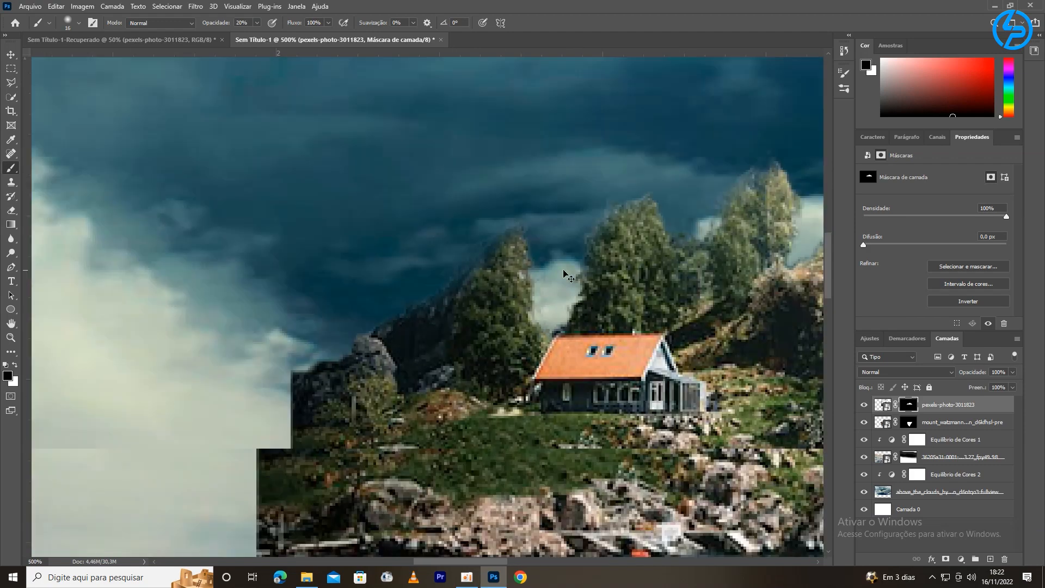
key(ctrl+minus)
key(ctrl+minus)
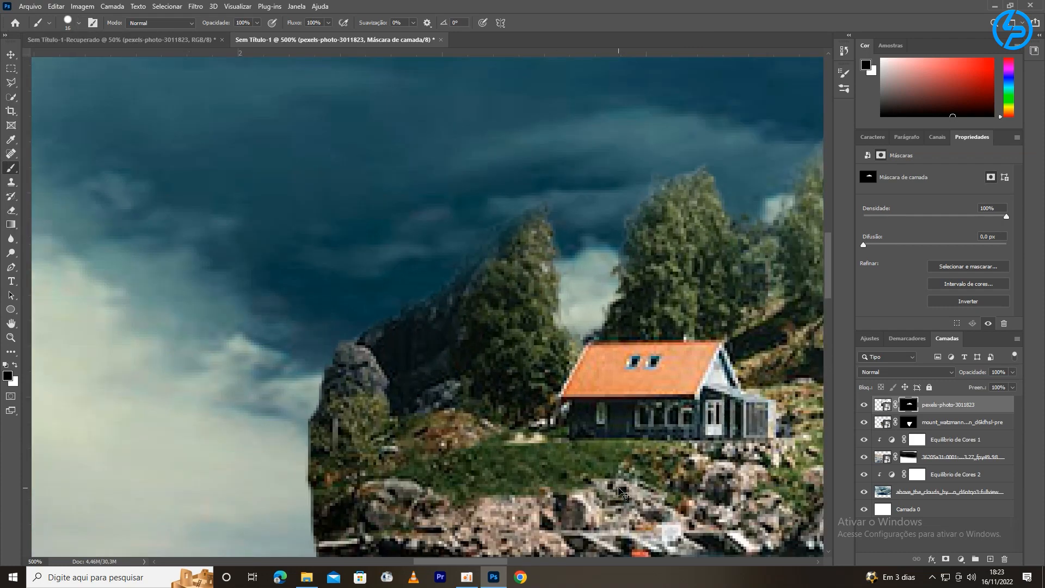
key(ctrl+1)
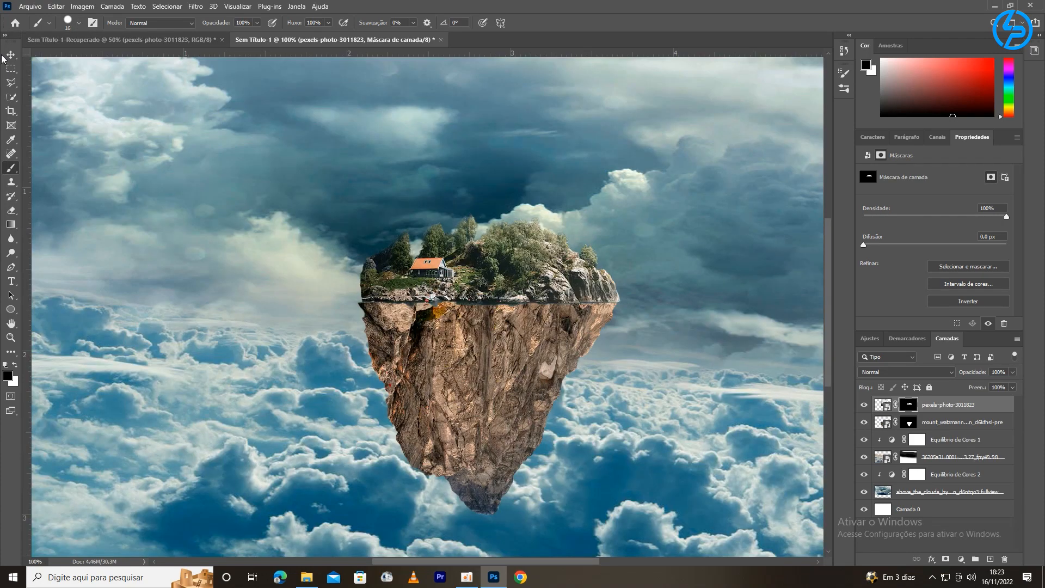
Step: Nudge and slightly widen the island with Free Transform so its house side overhangs the rock's edge
key(ctrl+t)
drag(350, 186, 344, 185)
drag(415, 291, 411, 291)
key(Return)
Step: Paint black on the island's mask along the waterline with a soft 26 px brush to blend the island into the rock
click(11, 167)
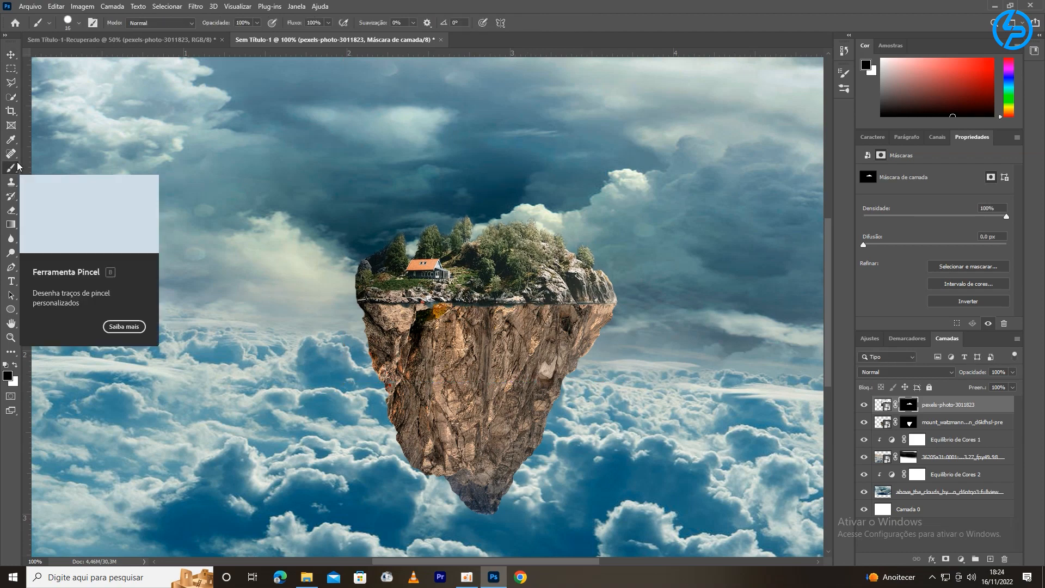
click(79, 23)
key(ctrl+plus)
key(ctrl+plus)
drag(522, 314, 412, 341)
click(79, 23)
drag(76, 58, 71, 58)
mouse_move(354, 313)
mouse_down()
mouse_move(439, 323)
mouse_move(402, 309)
mouse_move(227, 318)
mouse_up()
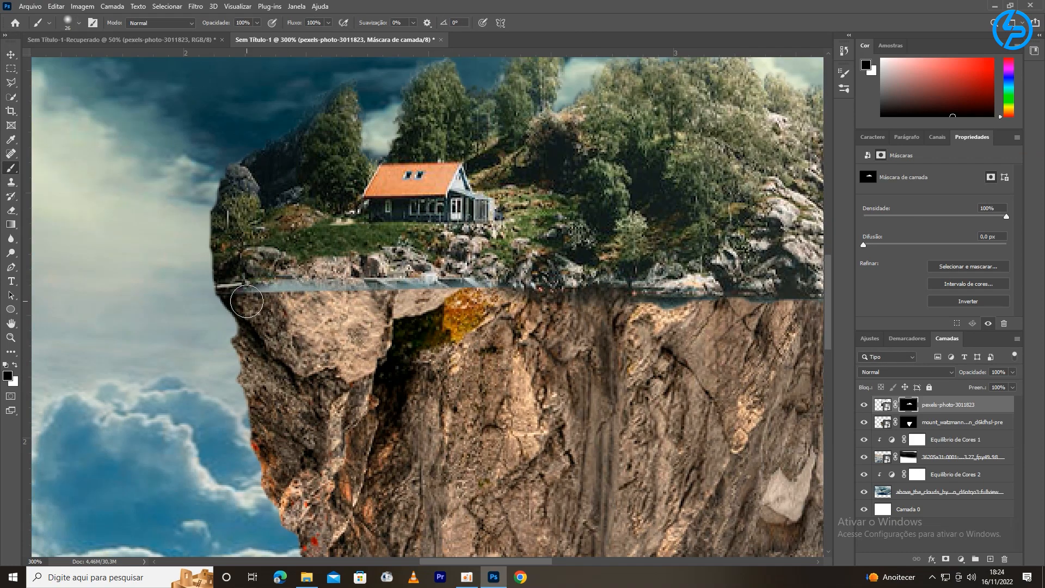
click(864, 404)
click(864, 404)
mouse_move(665, 309)
mouse_down()
mouse_move(715, 315)
mouse_move(511, 316)
mouse_up()
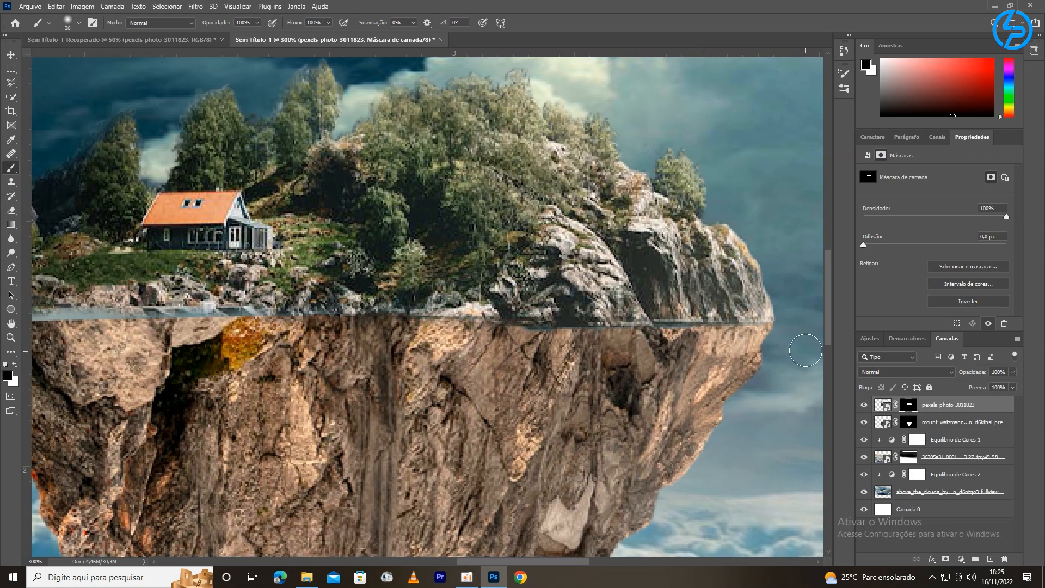
mouse_move(784, 338)
mouse_down()
mouse_move(550, 352)
mouse_move(368, 343)
mouse_up()
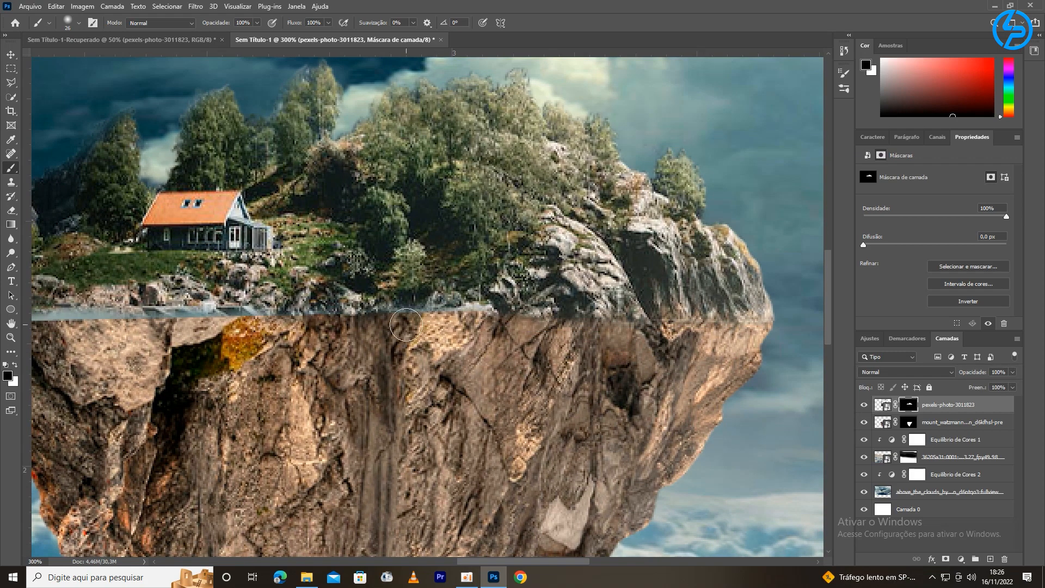
Step: Mask out the remaining strip of water below the house with a soft 19 px brush
key(ctrl+0)
key(ctrl+1)
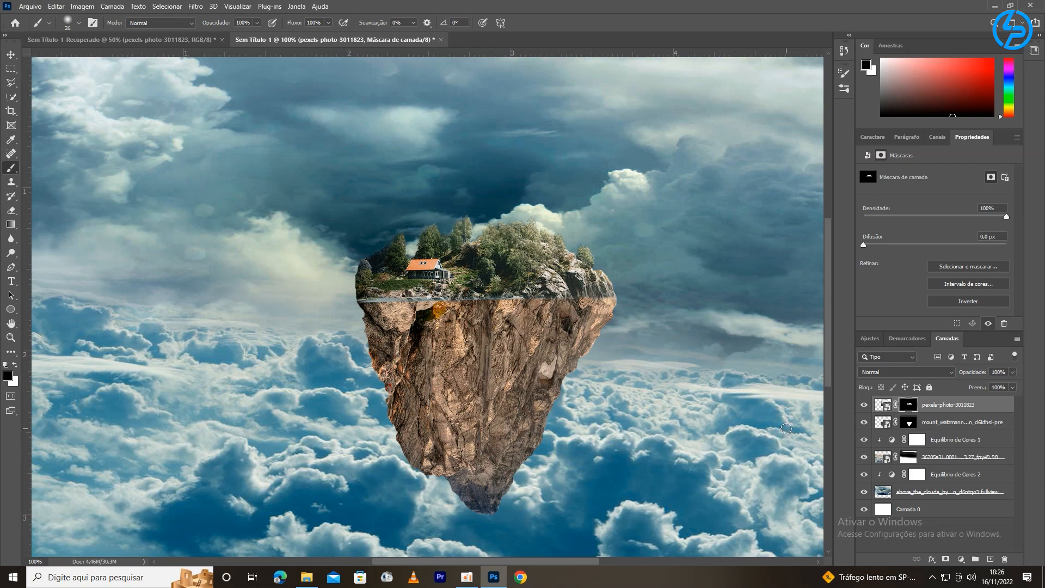
key(v)
key(ctrl+minus)
key(ctrl+minus)
key(ctrl+plus)
key(ctrl+plus)
key(ctrl+plus)
key(ctrl+plus)
key(b)
drag(438, 302, 360, 314)
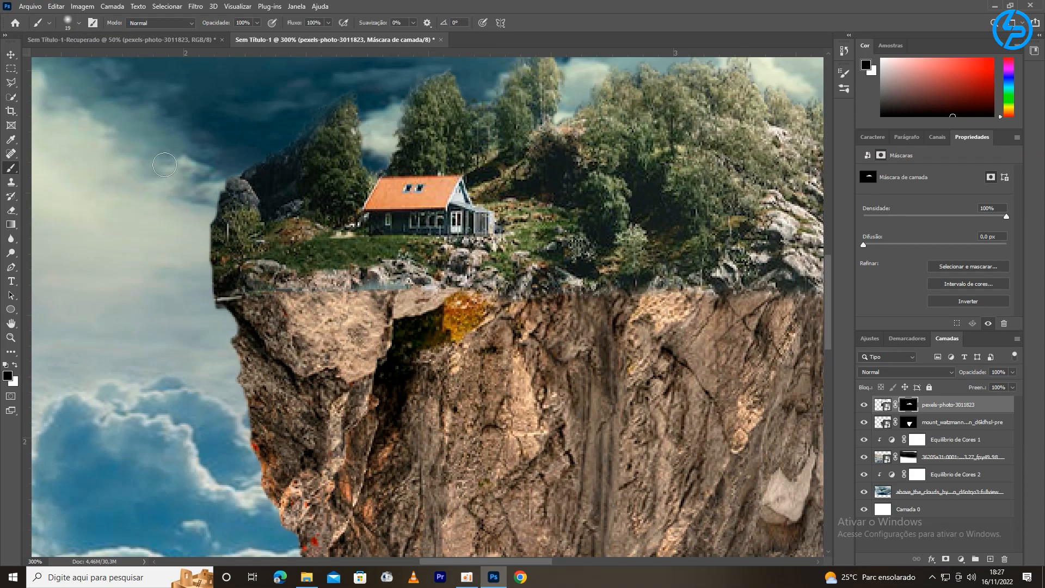
Step: Clean up the outer edge where island and rock meet by painting on both layers' masks with a hard 19 px brush
key(ctrl+minus)
key(ctrl+minus)
key(ctrl+minus)
key(ctrl+minus)
key(ctrl+plus)
key(ctrl+plus)
key(ctrl+plus)
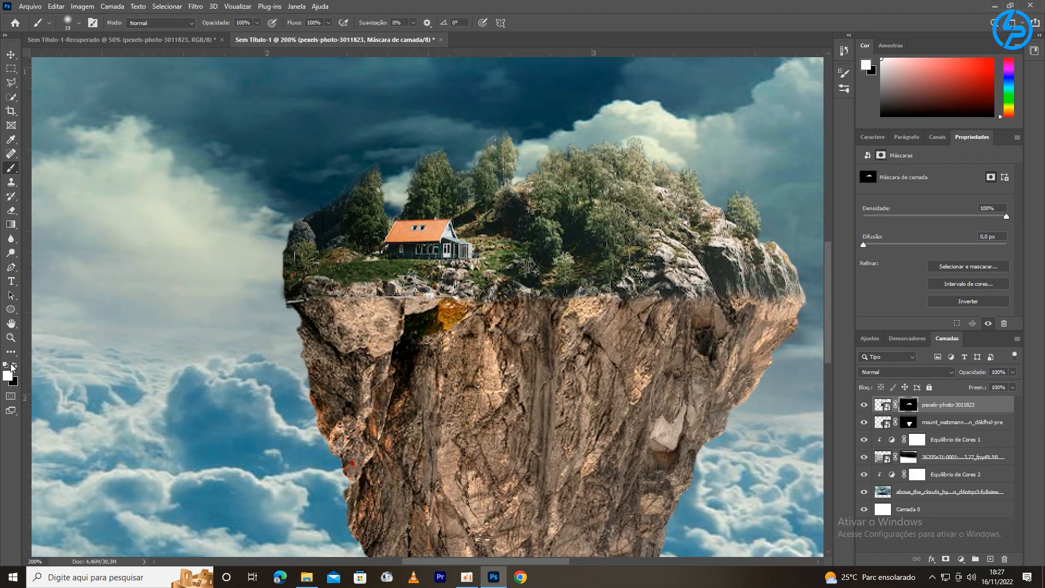
click(79, 22)
click(71, 184)
drag(276, 324, 271, 272)
click(911, 424)
drag(294, 307, 294, 330)
key(ctrl+minus)
key(ctrl+minus)
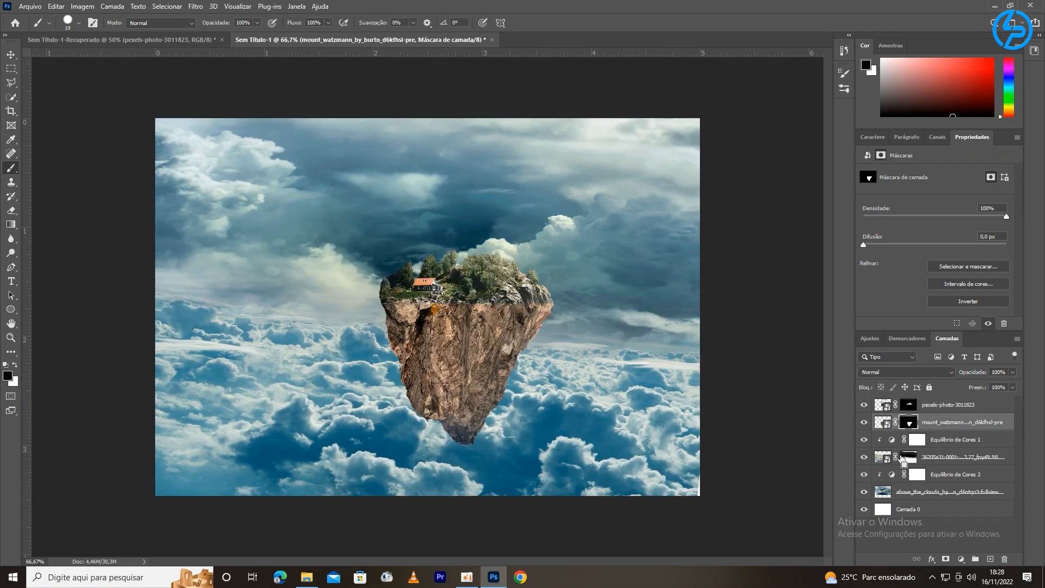
Step: Add a Color Balance adjustment, place it beneath the island so it clips to the rock, and shift its midtones towards cyan
click(11, 54)
click(883, 405)
click(961, 558)
click(991, 463)
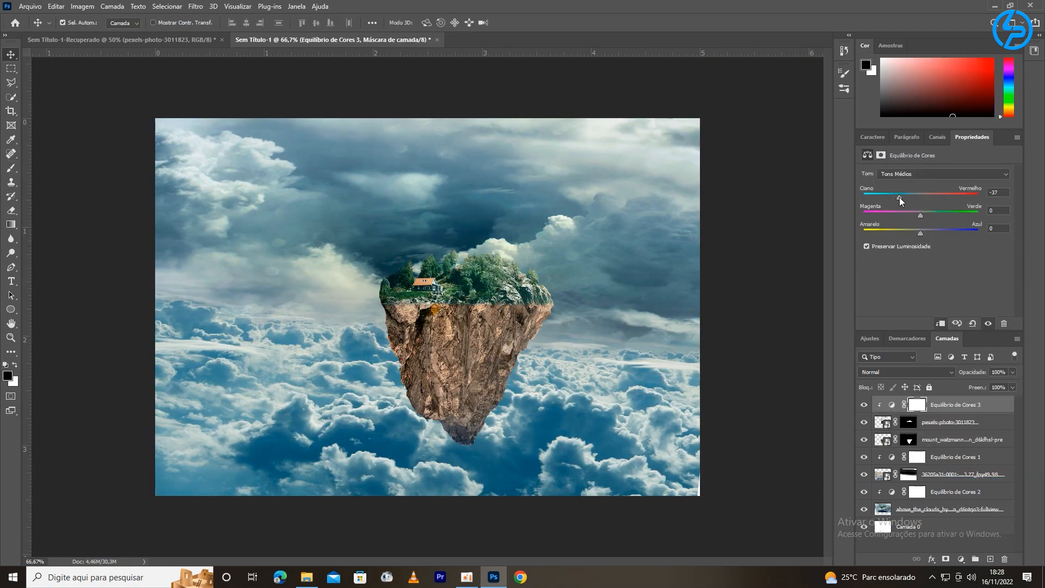
drag(928, 412, 928, 431)
drag(920, 197, 907, 197)
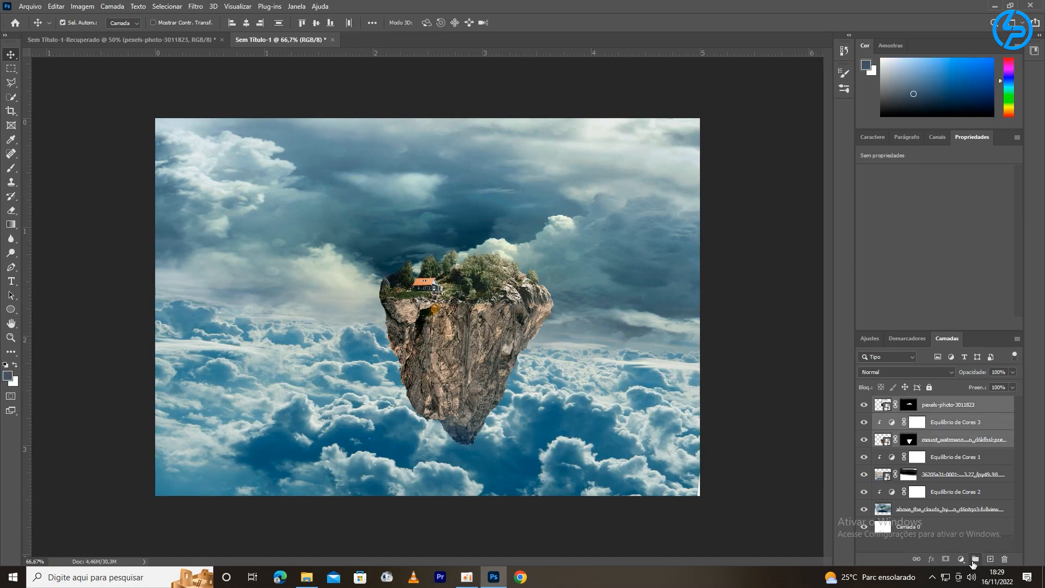
Step: Group the island, rock and their Color Balance layer and name the group pedra1
click(975, 559)
double_click(902, 403)
text(pedra1)
key(Return)
Step: Scale the pedra1 group down and reposition the floating island with Free Transform
key(ctrl+t)
drag(595, 162, 555, 142)
drag(435, 327, 442, 337)
drag(374, 155, 384, 173)
drag(534, 186, 520, 206)
click(582, 22)
Step: In the source document, hide the mountain and island, show the sam_0944 cliff photo and bring it into the sky composition
click(140, 40)
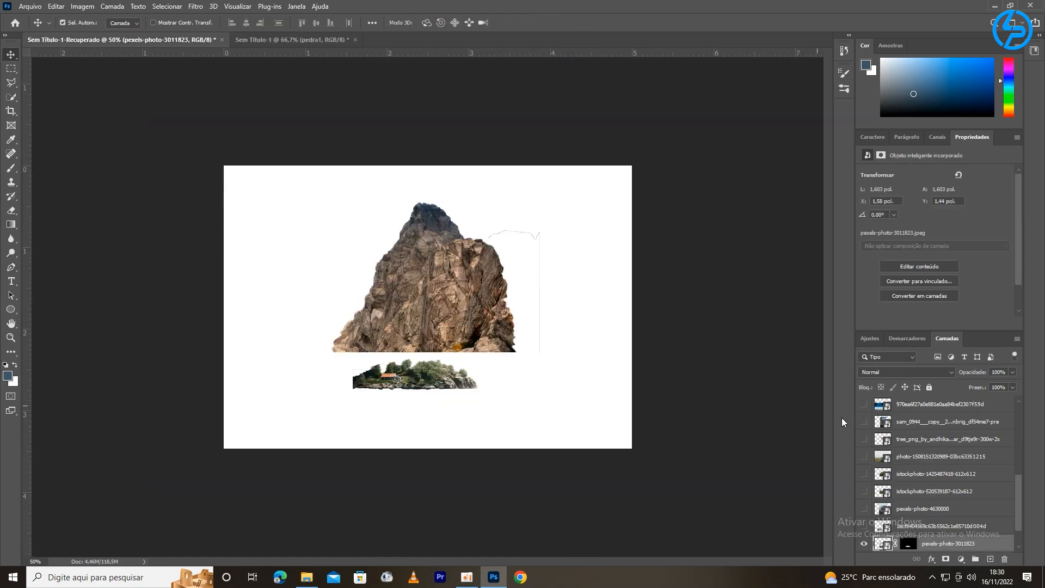
drag(1018, 492, 1007, 393)
click(864, 508)
click(864, 525)
scroll(863, 444, down, 5)
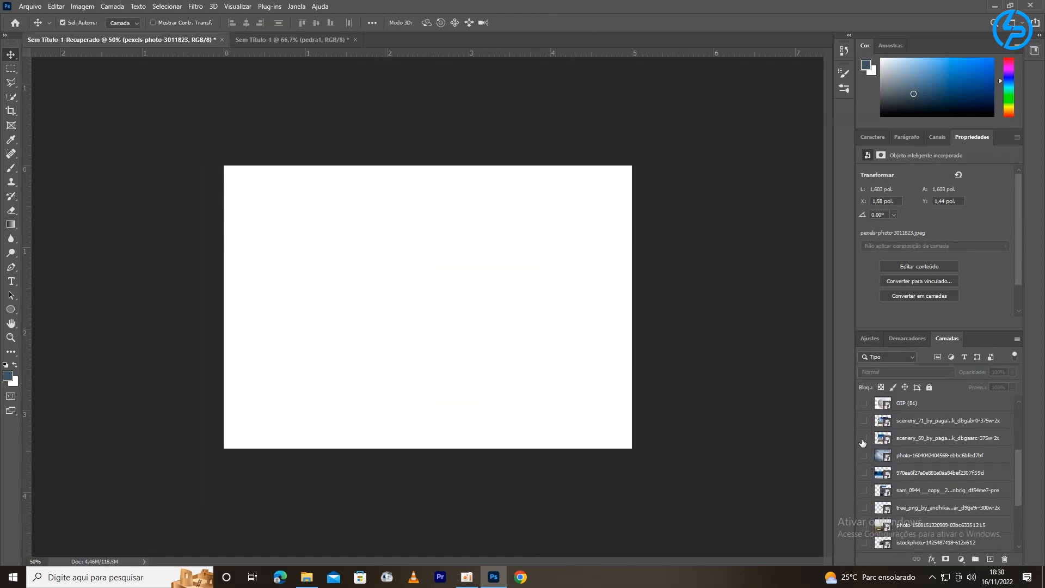
click(865, 491)
mouse_move(426, 308)
mouse_down()
mouse_move(345, 278)
mouse_move(347, 298)
mouse_up()
Step: Select the cliff with Quick Selection, excluding the sky and subtracting the sea along its base
key(w)
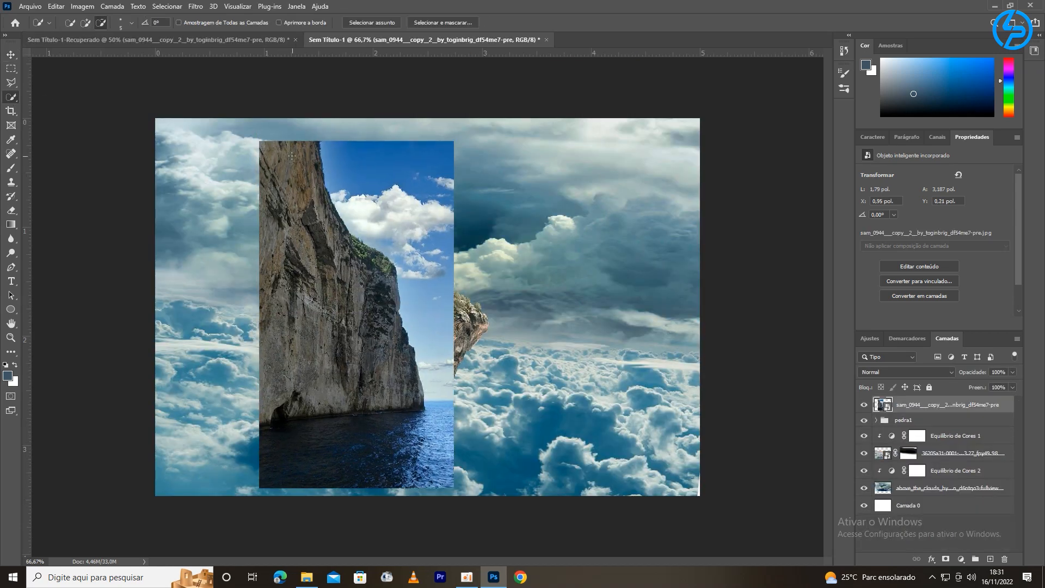
drag(374, 263, 388, 266)
scroll(387, 266, down, 1)
scroll(355, 282, up, 2)
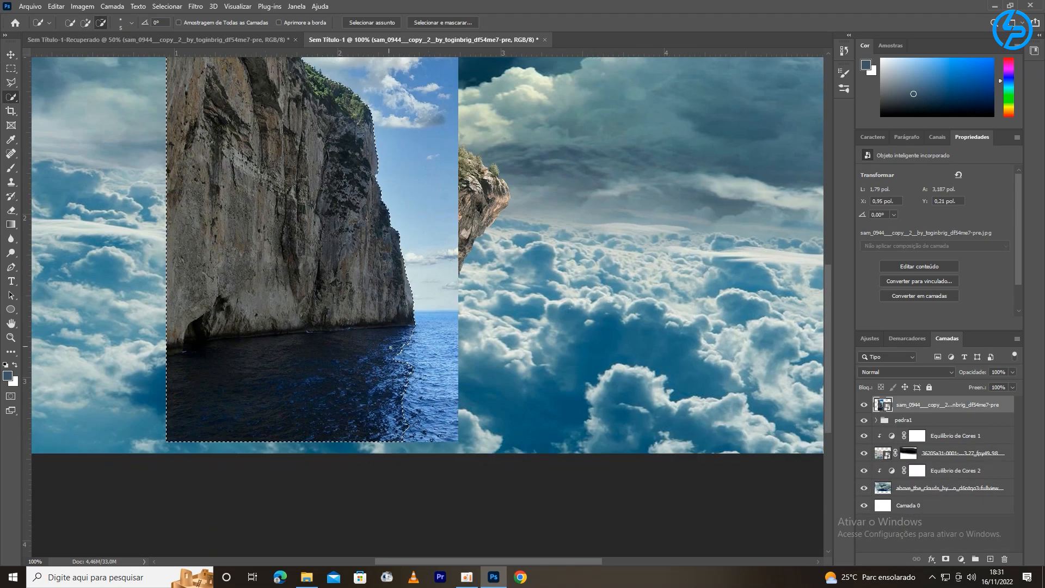
drag(228, 358, 211, 323)
drag(363, 320, 328, 325)
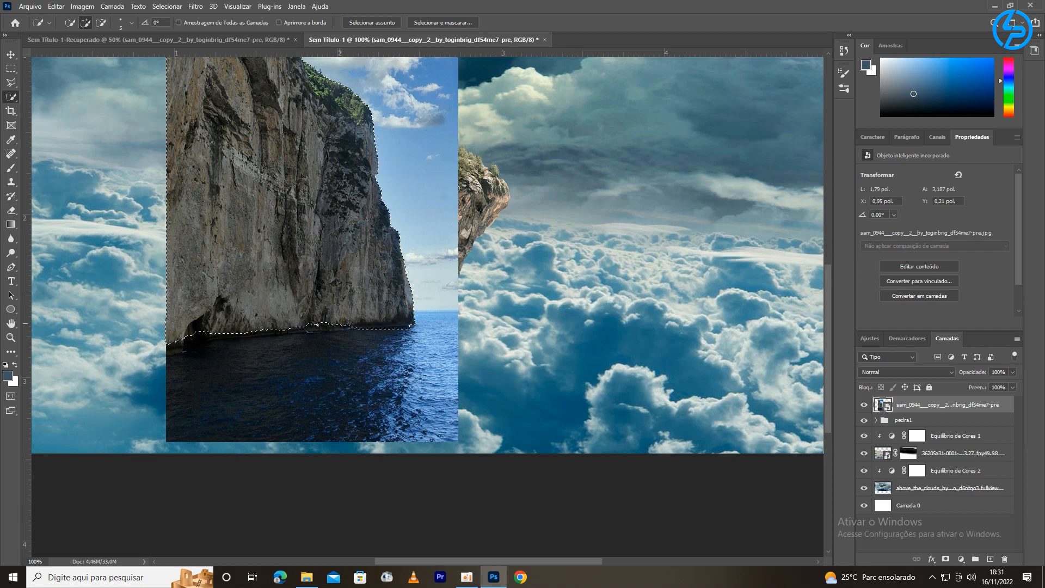
drag(177, 339, 205, 338)
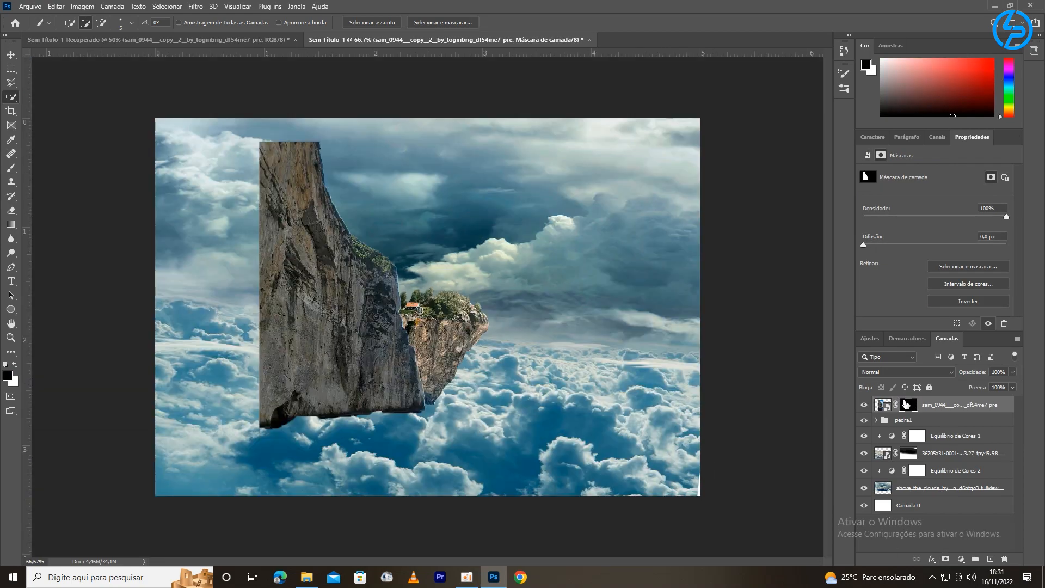
Step: Refine the cliff mask's edge in Select and Mask with 5% contrast and a -43% edge shift
key(ctrl+alt+r)
click(899, 412)
drag(909, 413, 870, 416)
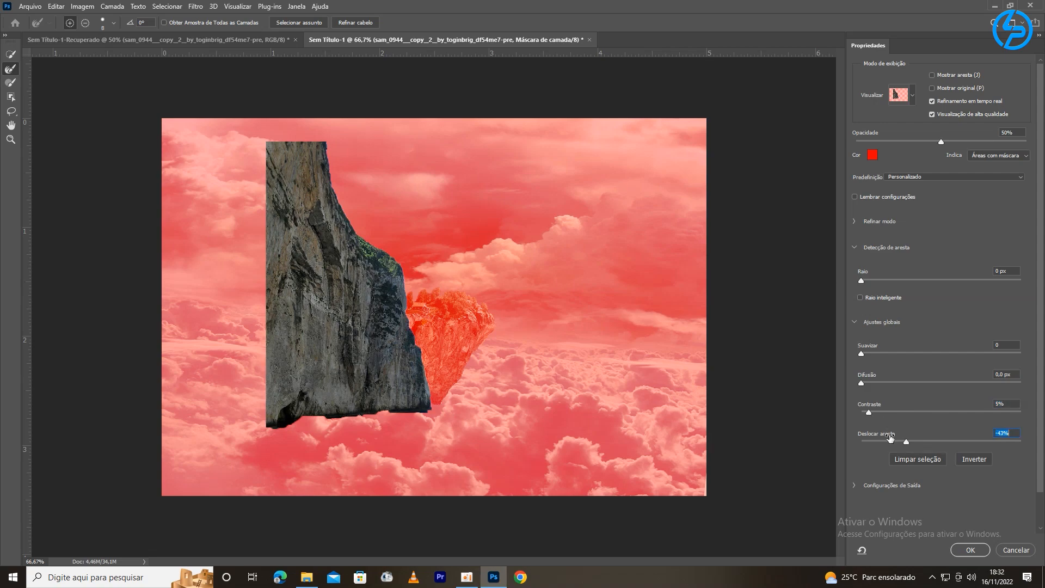
click(971, 550)
Step: Move the cliff to the left side of the composition and convert its layer to a smart object
key(ctrl+t)
drag(367, 323, 289, 346)
click(514, 232)
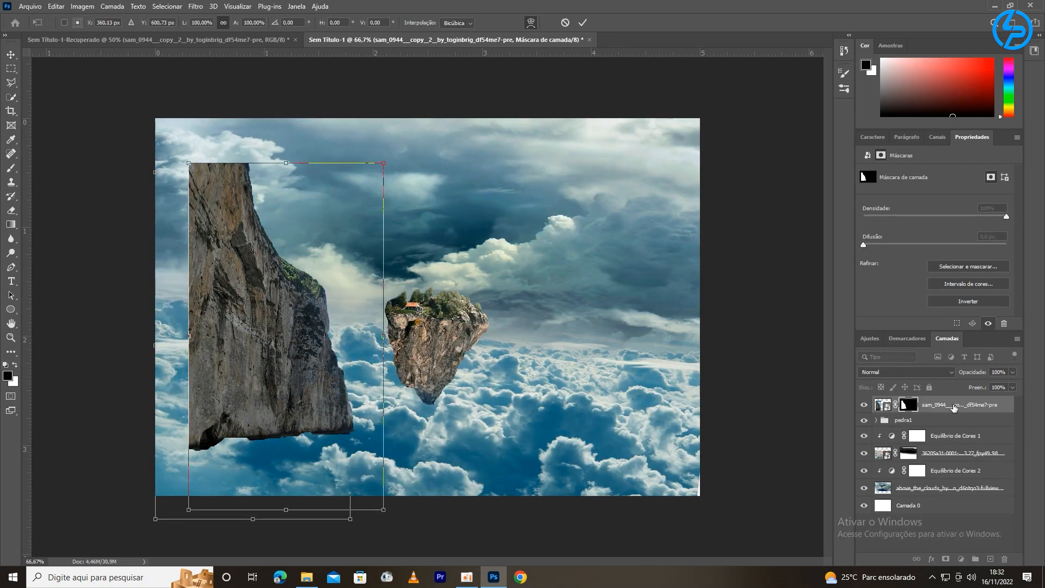
right_click(952, 406)
click(902, 197)
Step: Warp the cliff so its upper part narrows to a point and its base curves downward
key(ctrl+t)
click(539, 22)
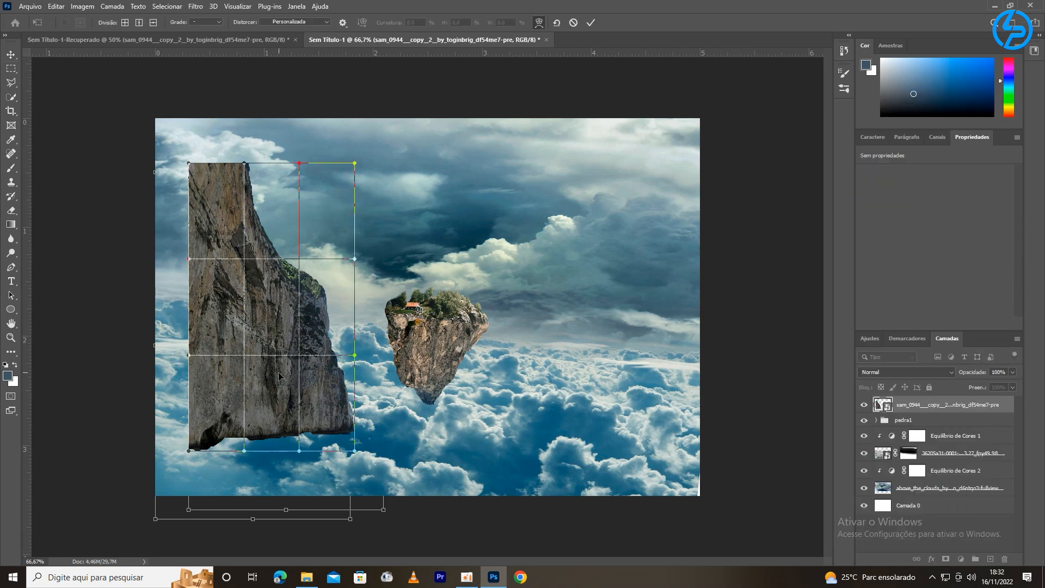
drag(309, 381, 294, 404)
drag(189, 164, 231, 123)
drag(318, 373, 322, 417)
drag(232, 124, 247, 101)
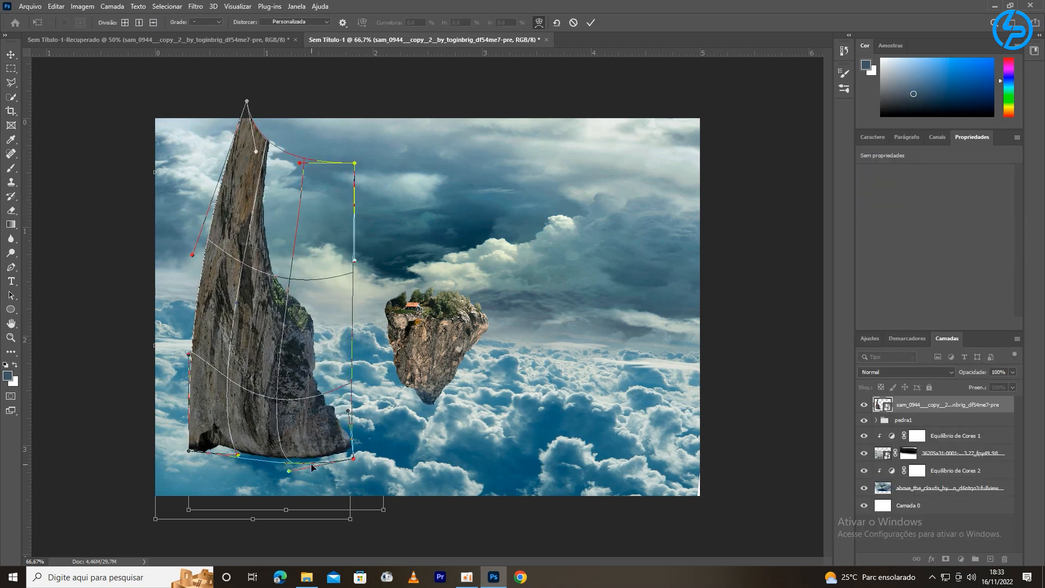
drag(319, 444, 313, 458)
click(591, 22)
Step: Enlarge the cliff to about 156.5%, rotate it 12.53° and fit it along the image's left edge
drag(272, 327, 241, 352)
key(ctrl+t)
drag(330, 128, 303, 93)
drag(246, 344, 233, 364)
drag(347, 113, 364, 84)
drag(228, 422, 193, 436)
drag(340, 95, 355, 105)
drag(248, 375, 257, 367)
drag(197, 302, 197, 297)
drag(136, 164, 99, 163)
mouse_move(210, 389)
mouse_down()
mouse_move(224, 418)
mouse_move(210, 375)
mouse_move(197, 374)
mouse_up()
drag(307, 325, 316, 324)
drag(366, 101, 375, 109)
drag(96, 184, 89, 183)
drag(354, 170, 360, 171)
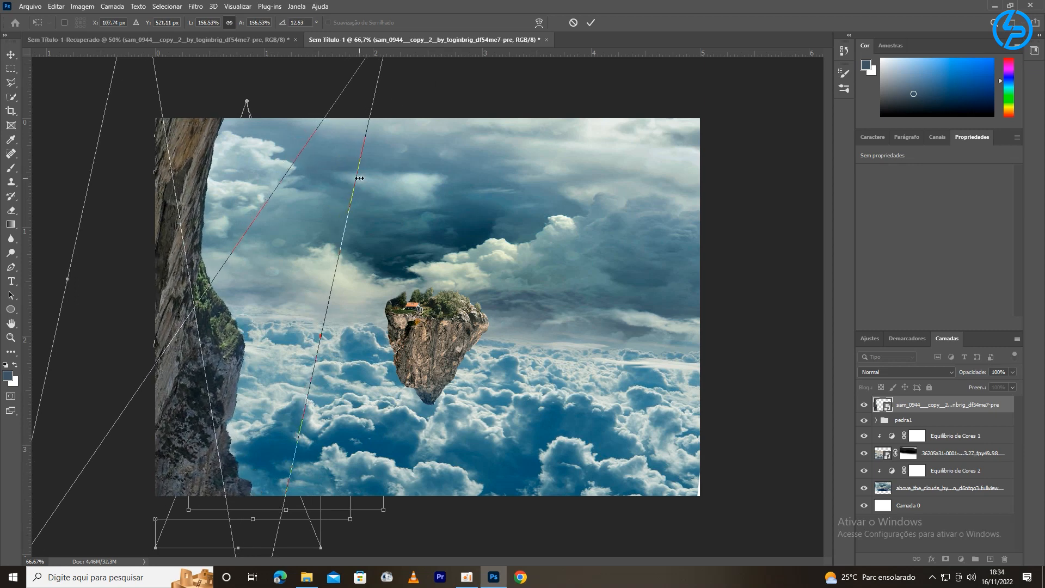
click(590, 22)
Step: Add a layer mask to the cliff and set up the CLOD 1 effects brush at 115 px
key(ctrl+minus)
key(ctrl+minus)
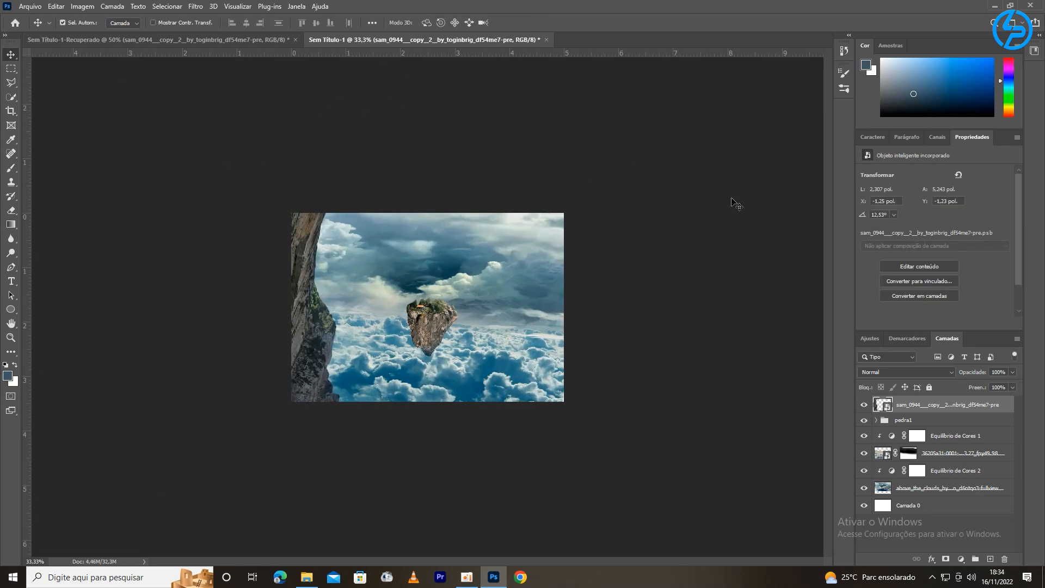
click(945, 560)
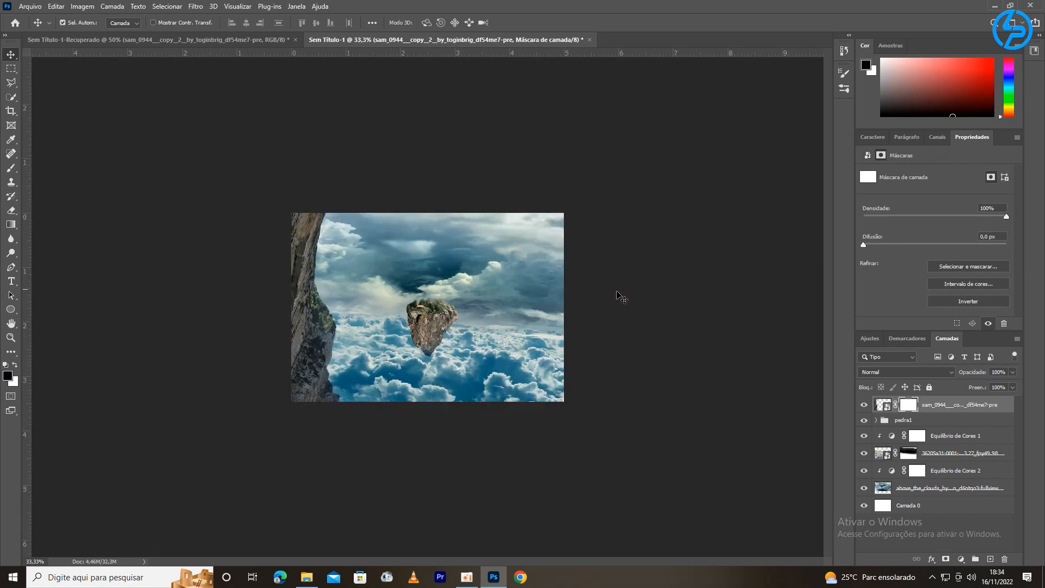
key(ctrl+plus)
click(844, 88)
click(726, 131)
click(641, 222)
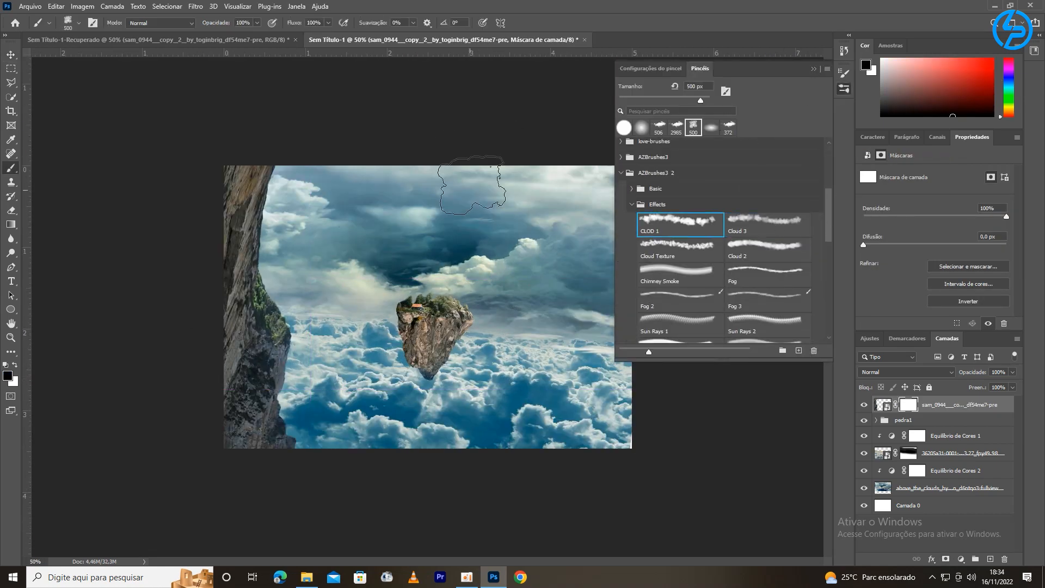
click(78, 23)
drag(126, 58, 101, 58)
key(Return)
Step: Fade the cliff's base into the clouds on its mask using the cloud brush at 28% opacity
key(ctrl+plus)
key(ctrl+plus)
drag(134, 493, 357, 336)
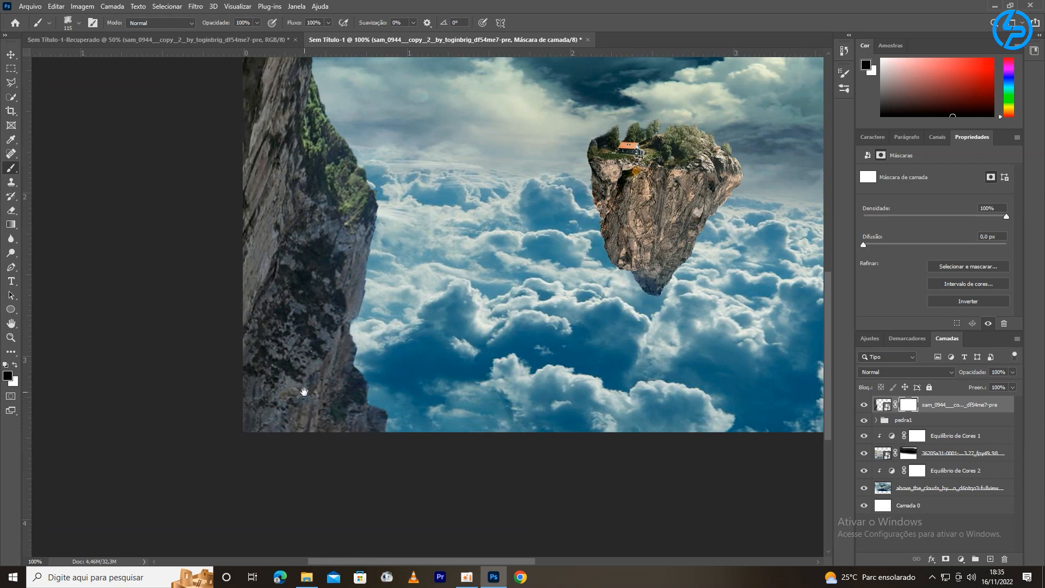
click(342, 434)
click(381, 420)
click(338, 408)
click(385, 415)
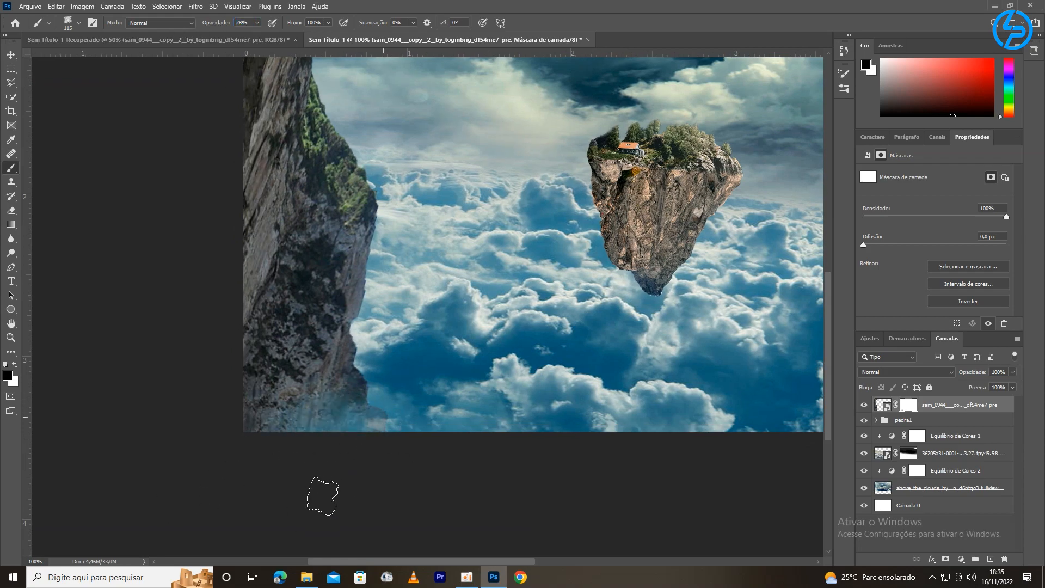
click(341, 388)
click(272, 422)
click(319, 386)
drag(321, 384, 259, 411)
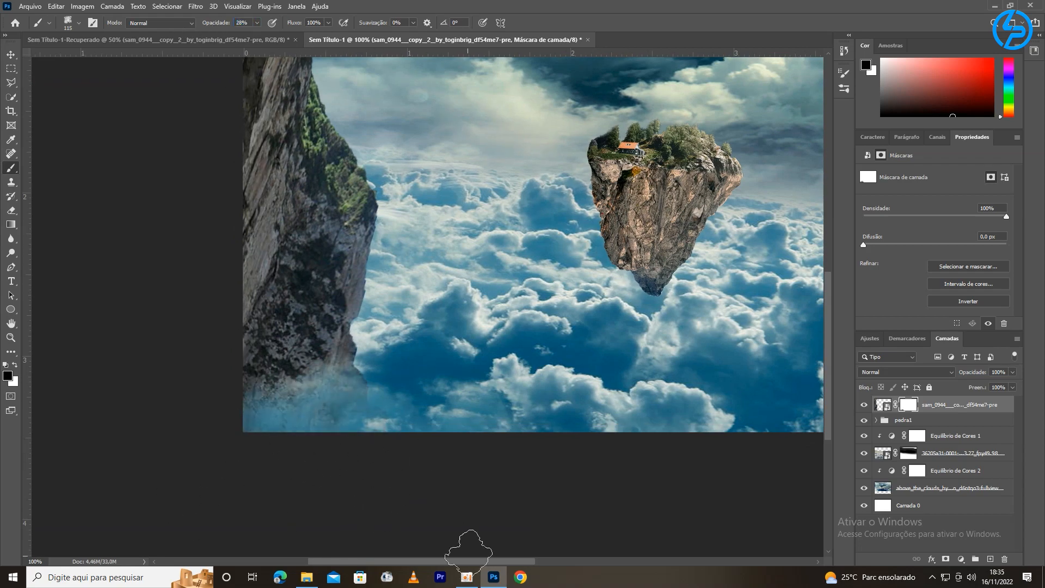
key(ctrl+minus)
key(ctrl+minus)
key(ctrl+minus)
key(ctrl+minus)
key(ctrl+plus)
key(ctrl+plus)
key(ctrl+plus)
Step: In the source document, hide the cliff, show the pexels-photo-4630000 rock photo and bring it into the sky composition
key(v)
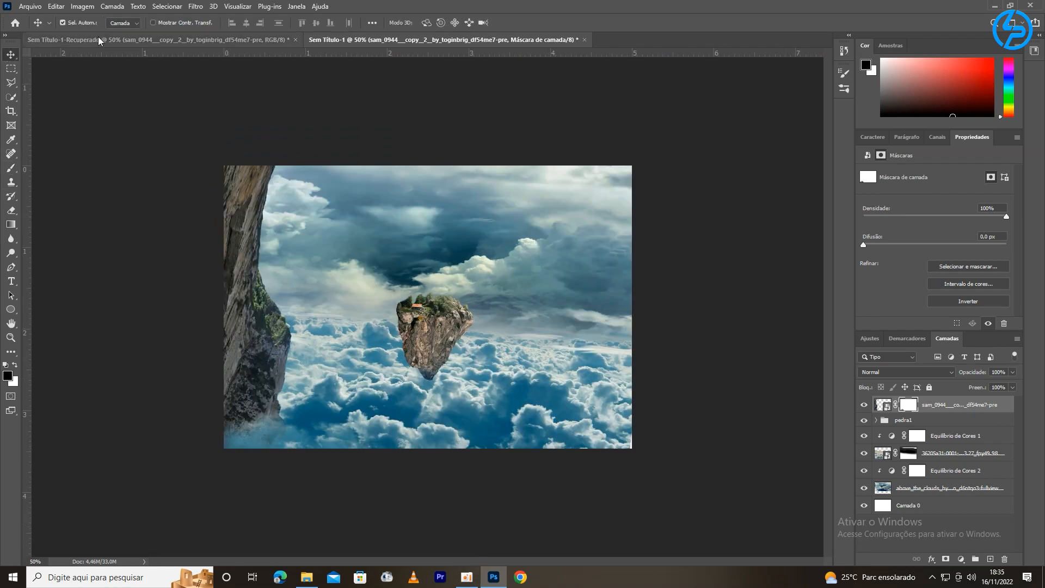
click(91, 40)
mouse_move(1020, 469)
mouse_down()
mouse_move(1019, 497)
mouse_move(1018, 473)
mouse_up()
click(863, 467)
click(863, 472)
click(863, 473)
scroll(863, 473, down, 3)
click(863, 491)
drag(454, 283, 560, 290)
Step: Scale the rock photo down with Free Transform and place it to the right of the floating island
key(ctrl+t)
drag(536, 166, 536, 220)
mouse_move(442, 334)
mouse_down()
mouse_move(532, 334)
mouse_move(568, 396)
mouse_move(557, 352)
mouse_up()
click(590, 23)
Step: Select the foreground rocks with Quick Selection, excluding the sky, sea and distant cliffs, and turn the selection into a layer mask
key(w)
key(ctrl+plus)
key(ctrl+plus)
key(ctrl+plus)
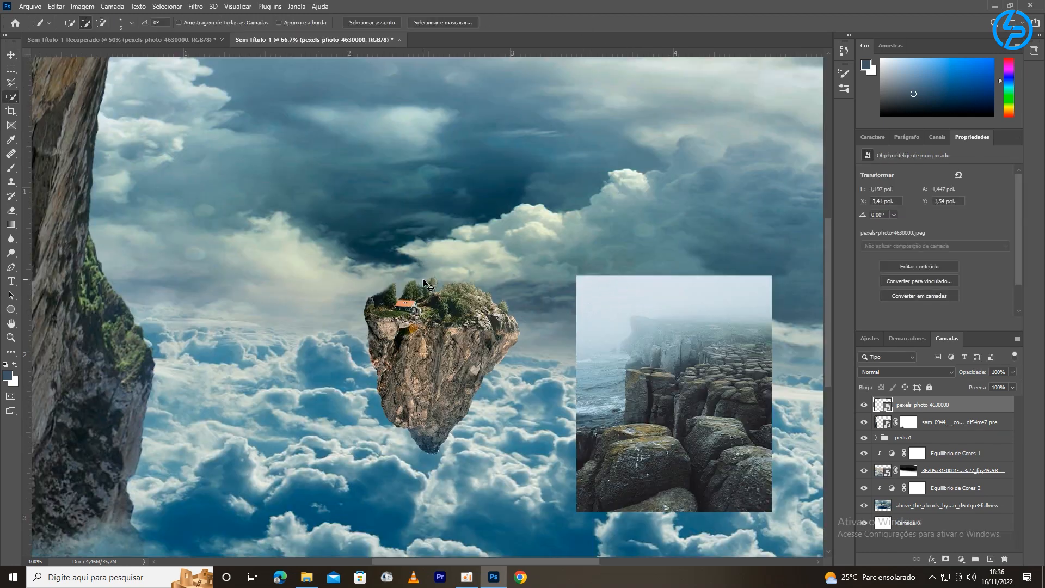
drag(783, 479, 383, 325)
mouse_move(417, 424)
mouse_down()
mouse_move(445, 490)
mouse_move(388, 266)
mouse_up()
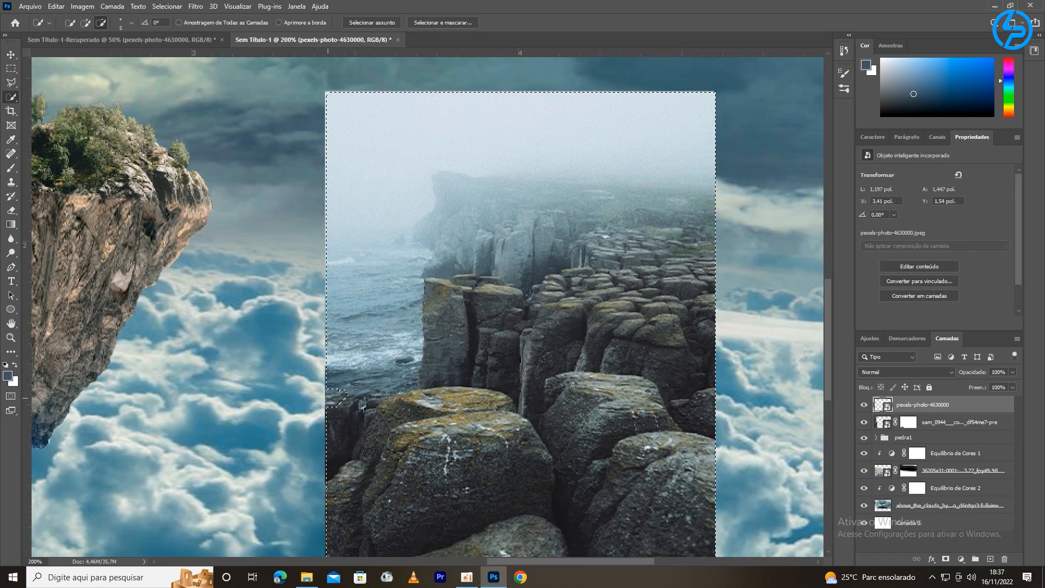
mouse_move(373, 183)
mouse_down()
mouse_move(490, 163)
mouse_move(571, 234)
mouse_move(522, 256)
mouse_move(540, 266)
mouse_move(502, 285)
mouse_move(575, 267)
mouse_up()
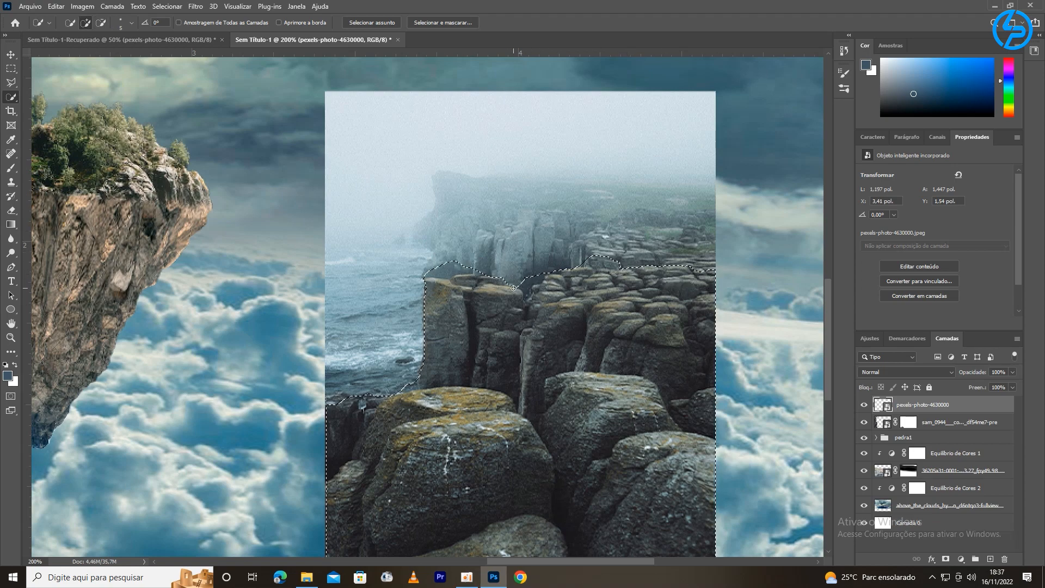
click(945, 559)
Step: Set up a hard round brush at 19 px for cleaning the rocks' upper edge on the mask
scroll(427, 306, down, 6)
scroll(427, 307, up, 5)
key(b)
click(78, 23)
double_click(77, 187)
drag(677, 179, 524, 184)
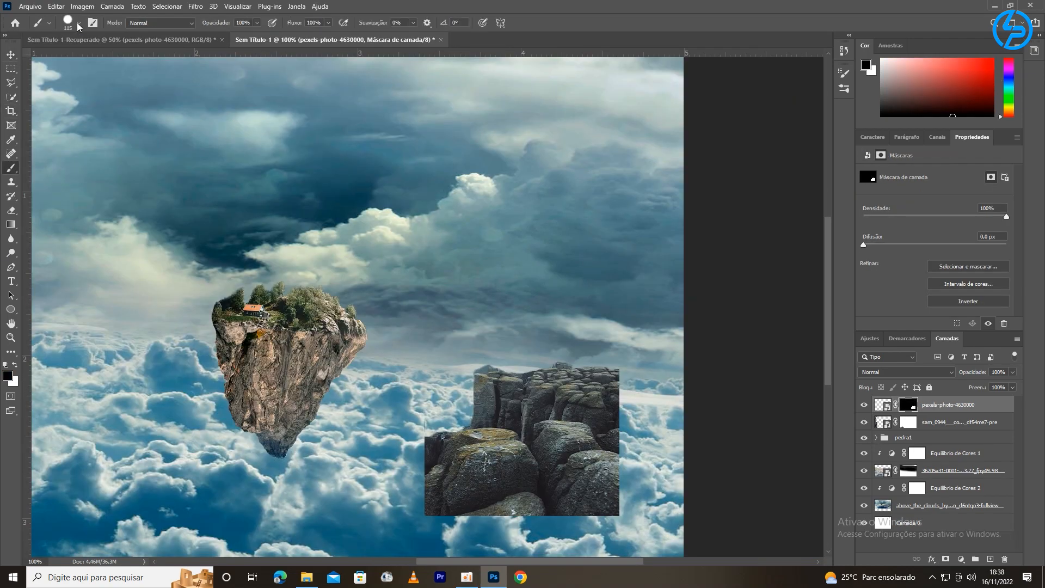
click(78, 23)
scroll(350, 187, up, 2)
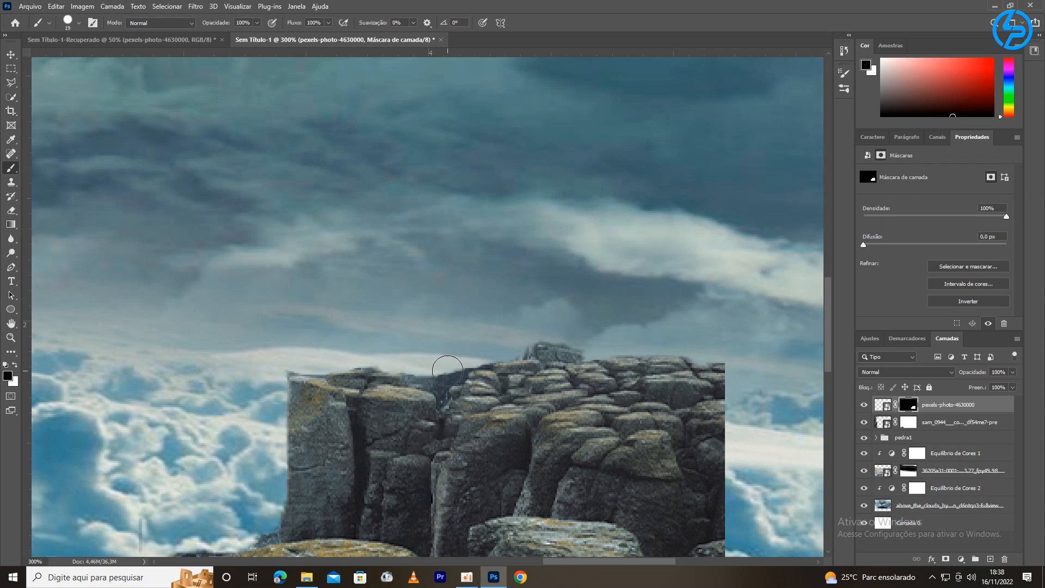
Step: Move the masked rocks into the image's lower-right corner and enlarge them slightly with Free Transform
key(v)
scroll(507, 174, down, 2)
drag(618, 259, 690, 313)
scroll(690, 312, down, 3)
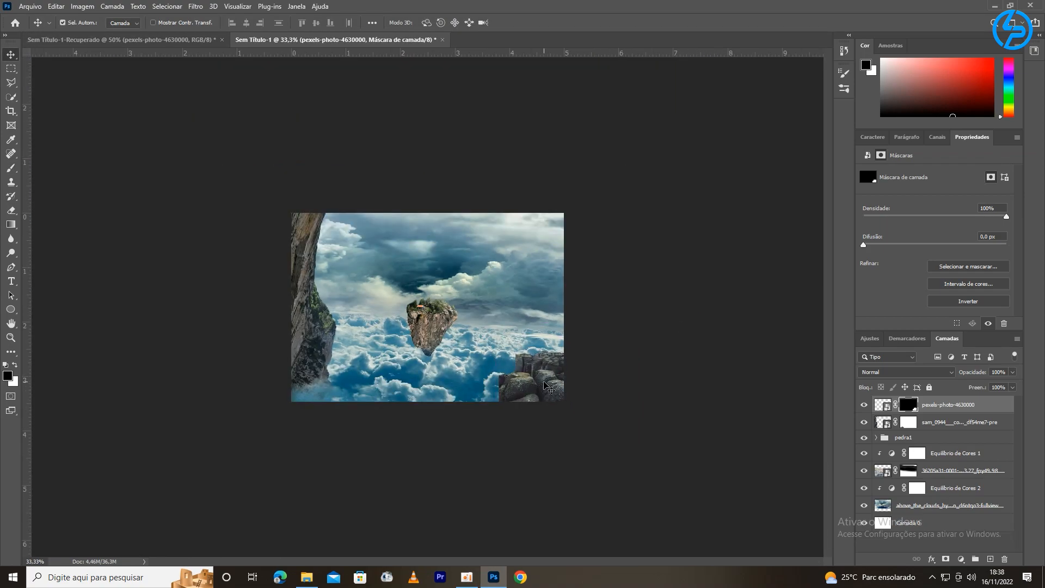
key(ctrl+t)
key(ctrl+plus)
key(ctrl+plus)
drag(637, 338, 636, 315)
click(582, 23)
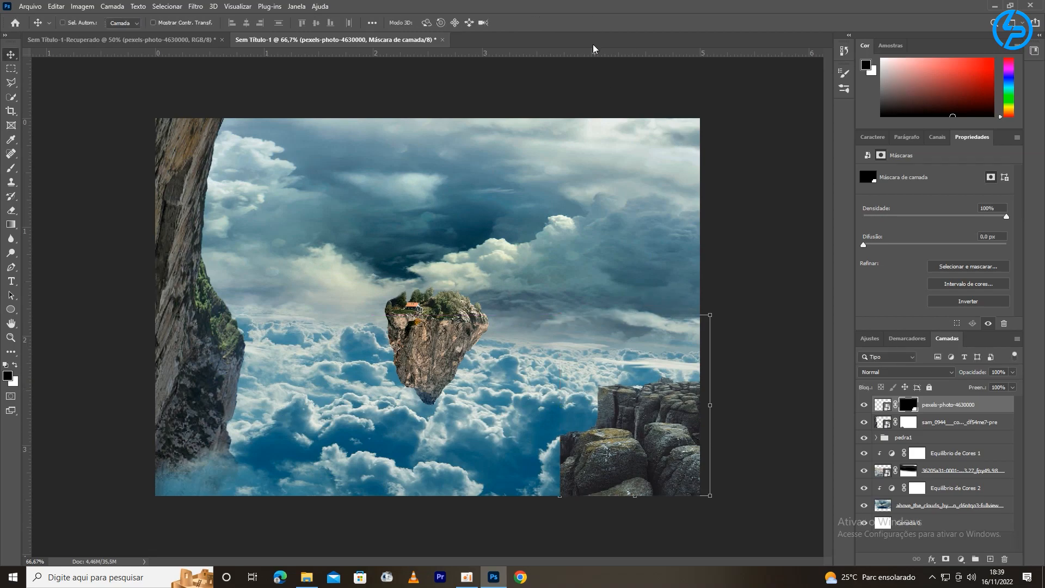
Step: Soften the green mountain's base on its mask with a soft 71 px brush at 13% opacity and 41% flow
key(ctrl+minus)
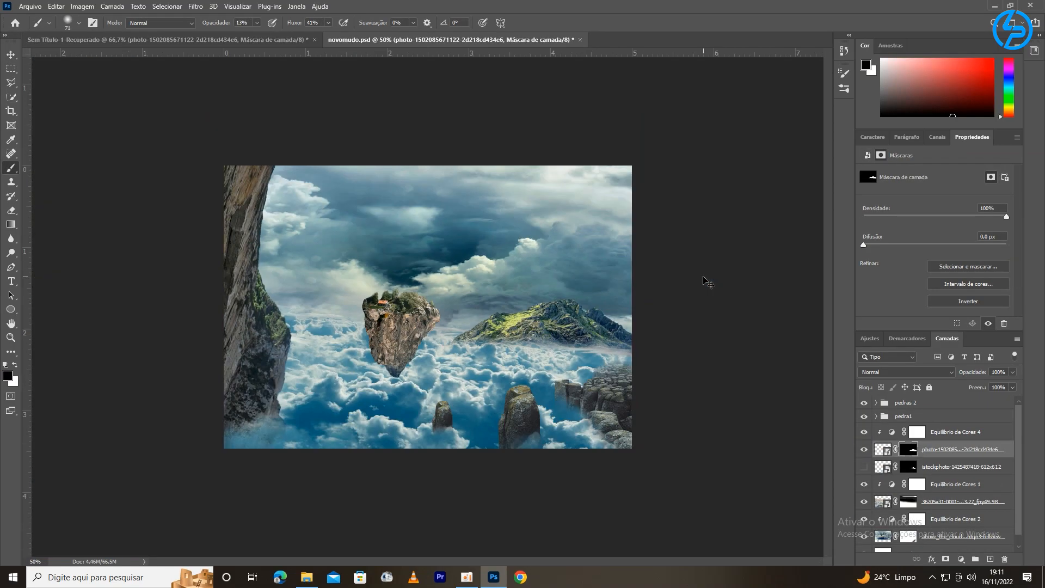
key(ctrl+plus)
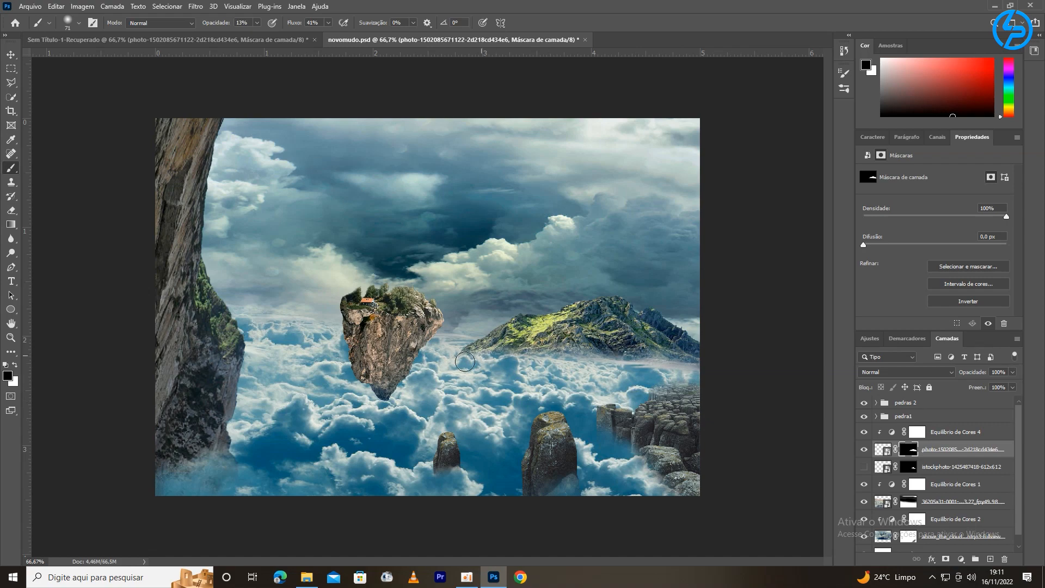
drag(609, 356, 488, 352)
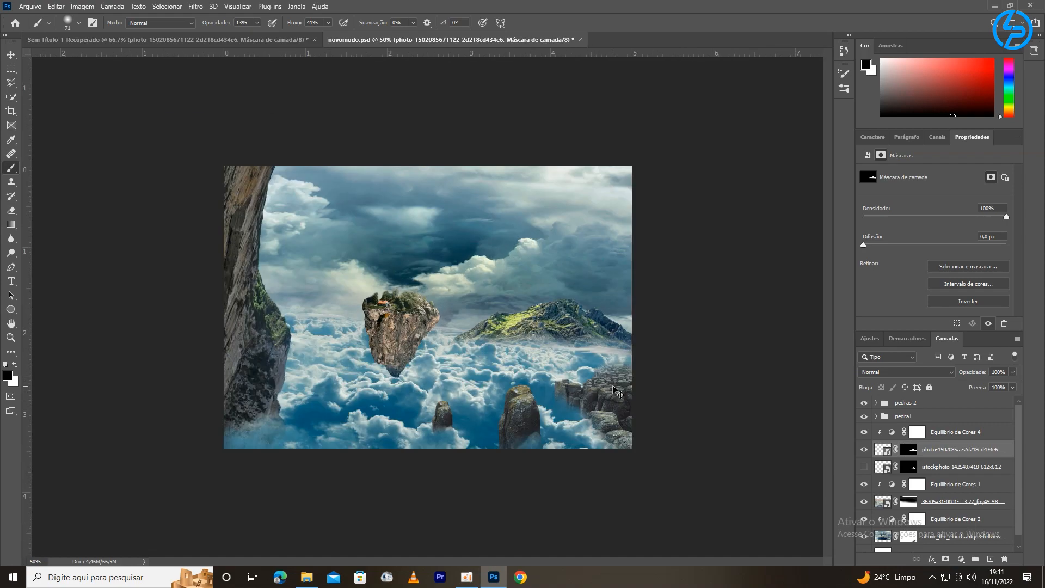
Step: Clip a Color Balance layer to the pedras 2 group with midtones at Cyan-Red -22 and Yellow-Blue +25
key(v)
click(907, 405)
click(961, 559)
click(979, 471)
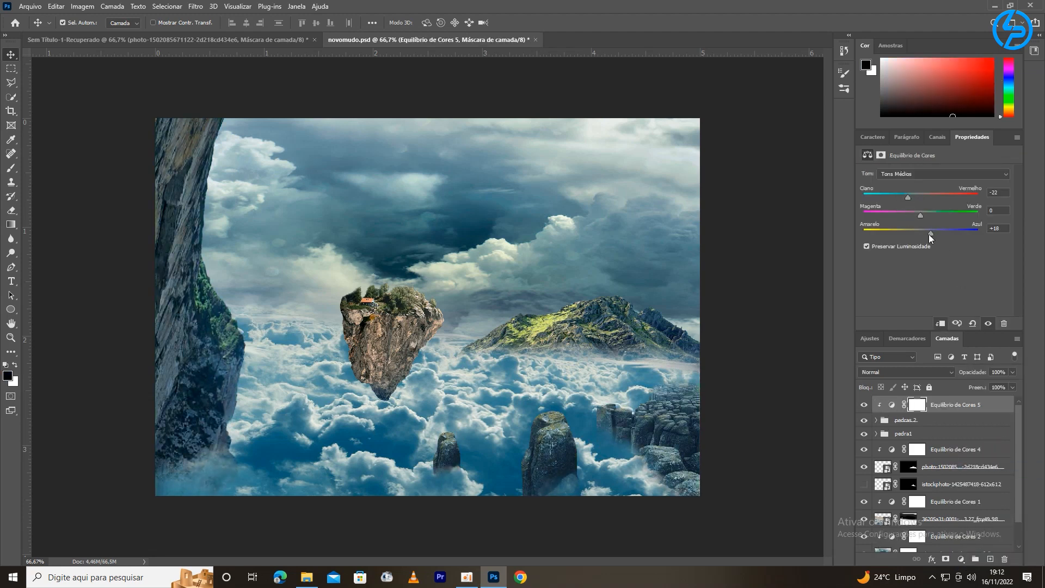
key(ctrl+minus)
key(ctrl+minus)
key(ctrl+plus)
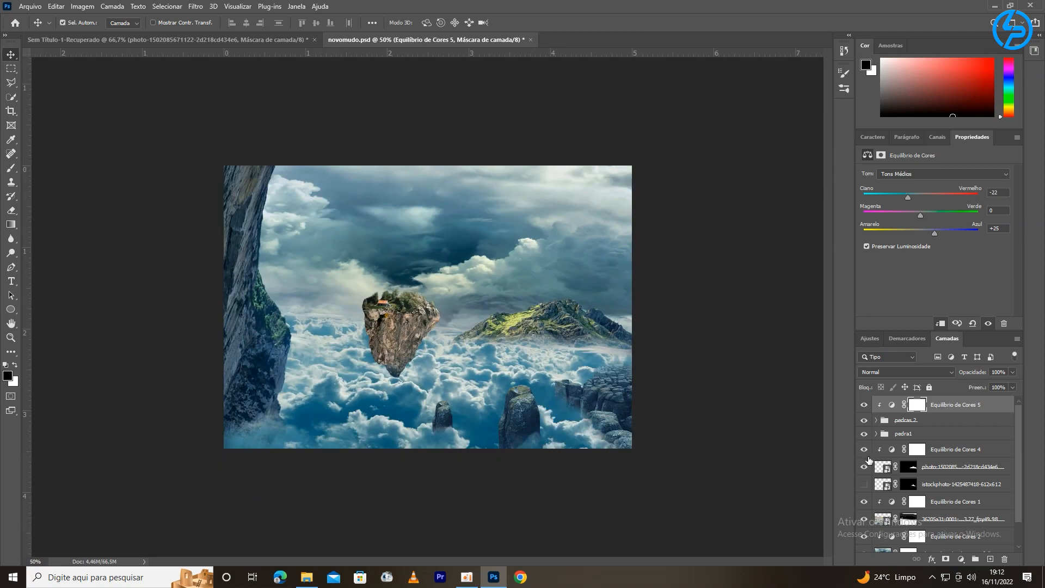
Step: Target the Camada 1 mask in the pedras 2 group and set a cloud brush to 25% opacity for blending the rock's base
click(876, 420)
click(891, 470)
click(10, 168)
click(78, 22)
click(45, 124)
click(917, 471)
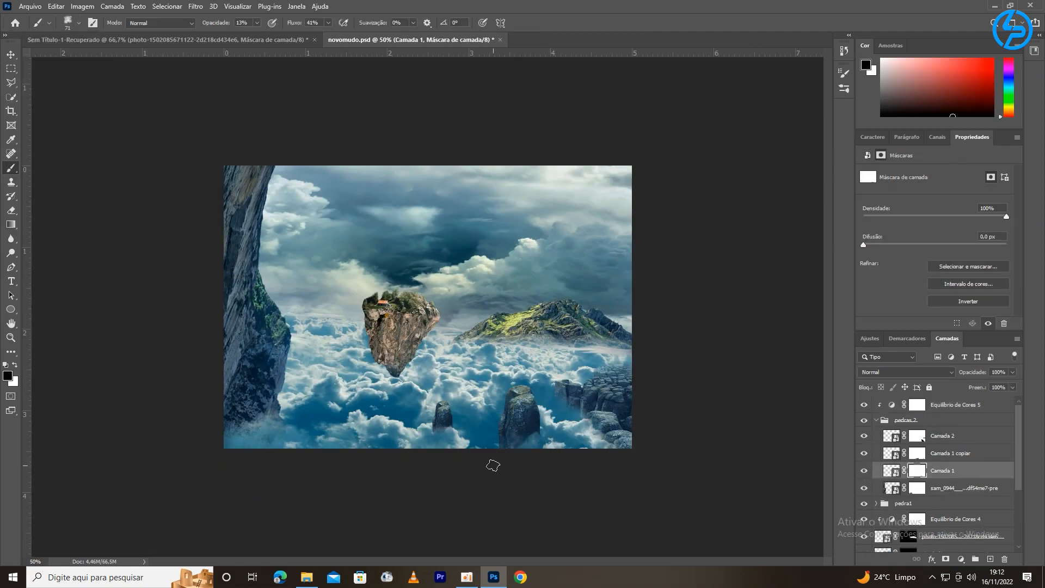
key(ctrl+plus)
key(ctrl+plus)
drag(215, 25, 221, 26)
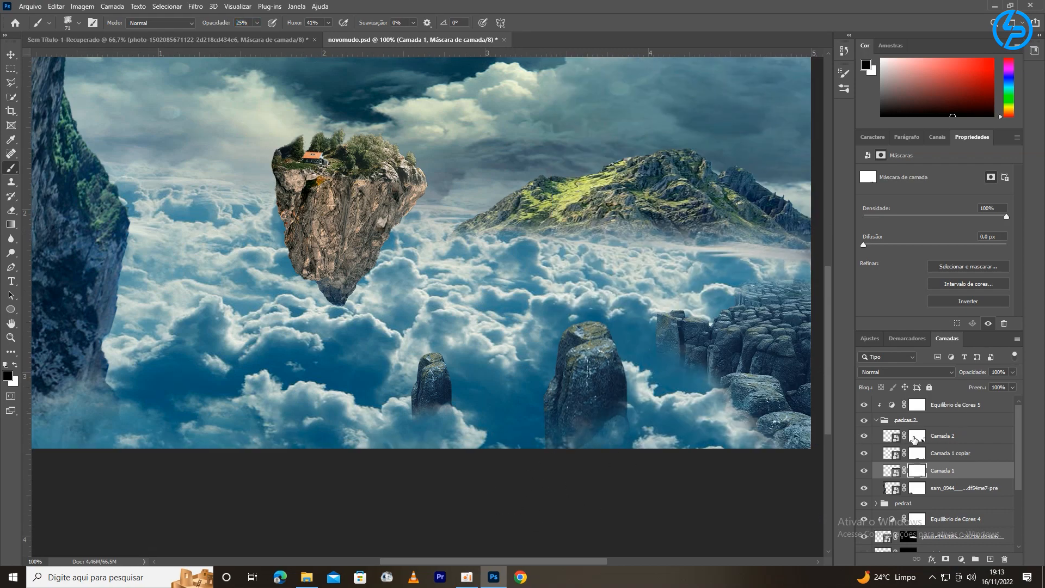
Step: Switch to the Camada 2 and Camada 1 copiar masks for touch-ups and collapse the pedras 2 group
click(912, 437)
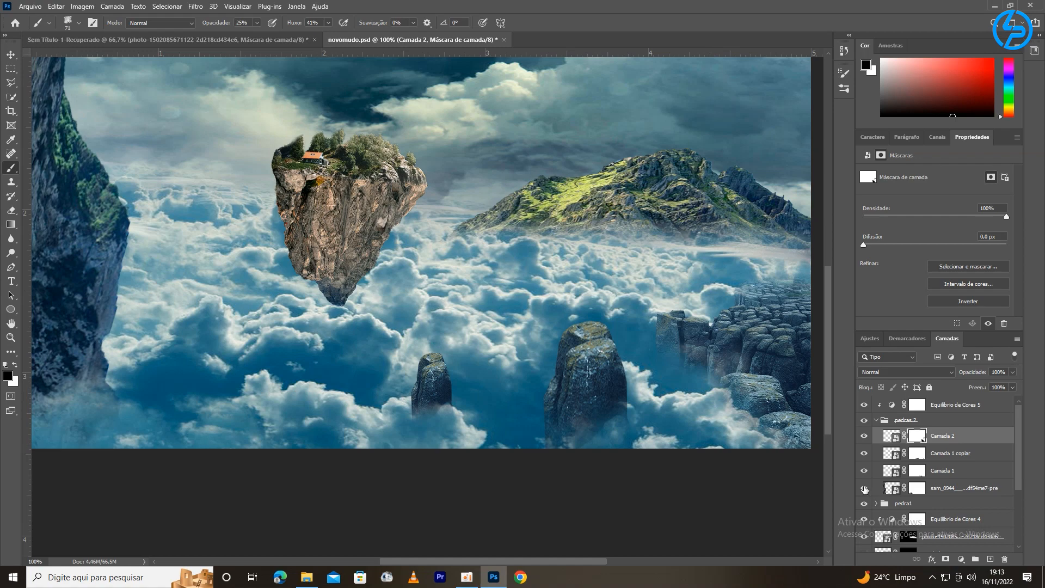
click(917, 454)
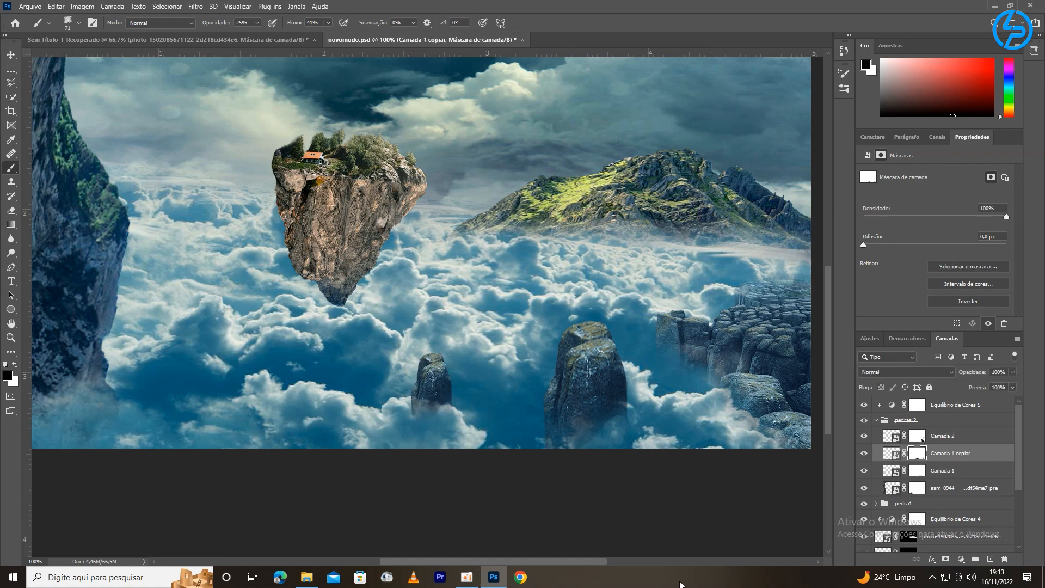
key(ctrl+minus)
key(ctrl+minus)
key(ctrl+plus)
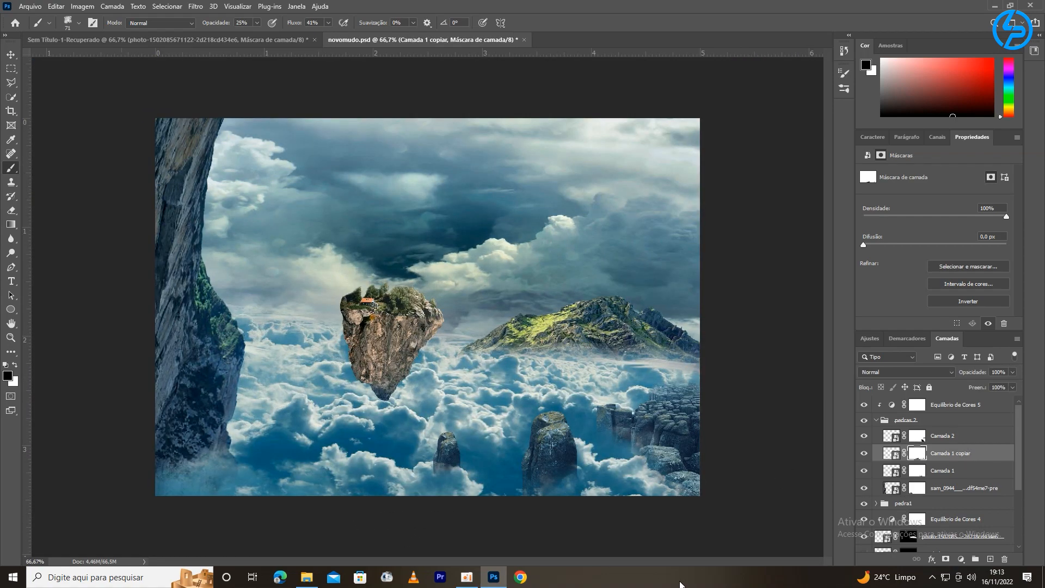
click(879, 421)
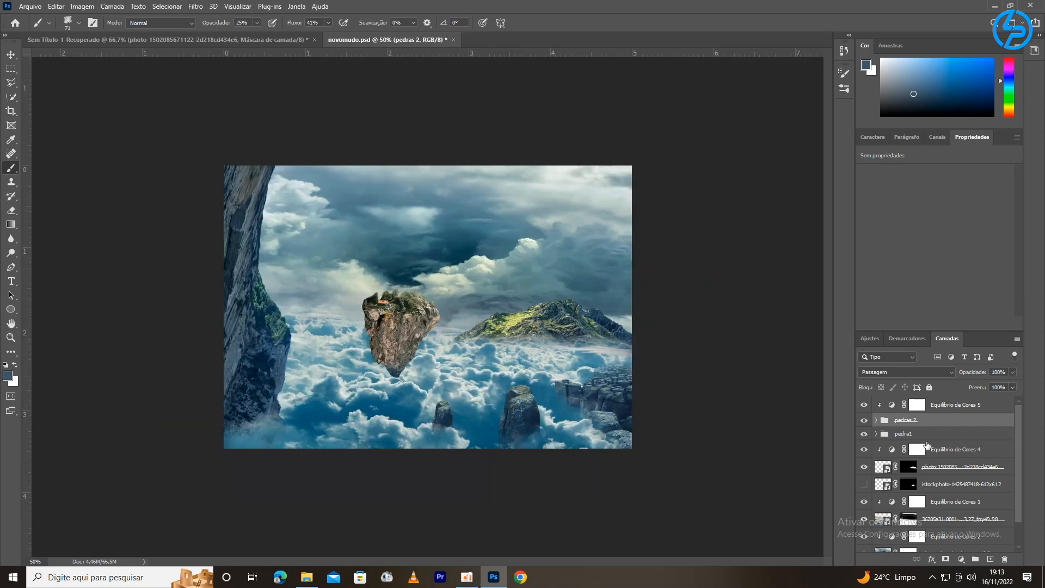
Step: Duplicate the pedra1 group and scale the copied island down beside the original
click(996, 408)
key(ctrl+plus)
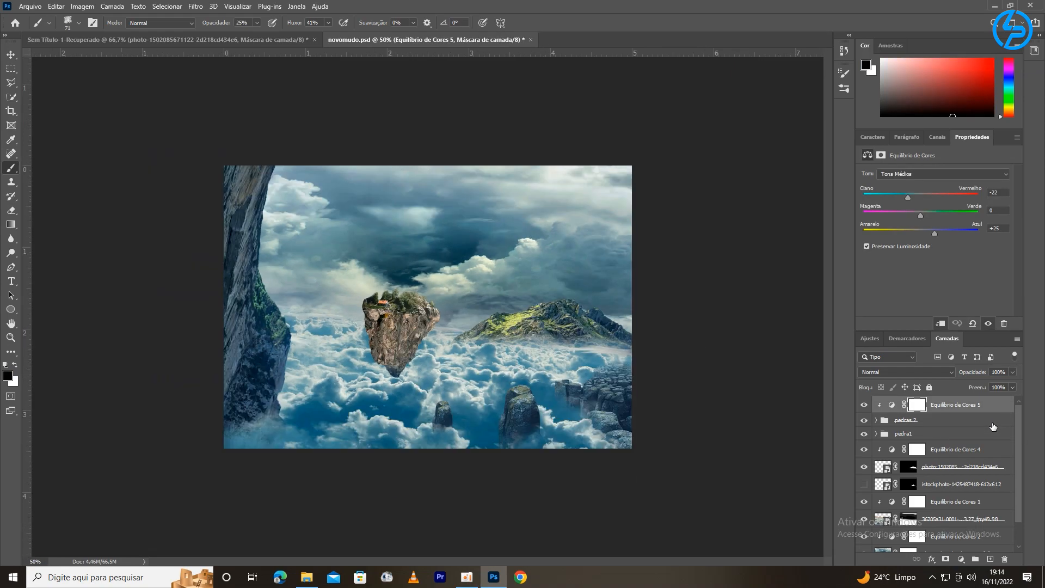
click(934, 432)
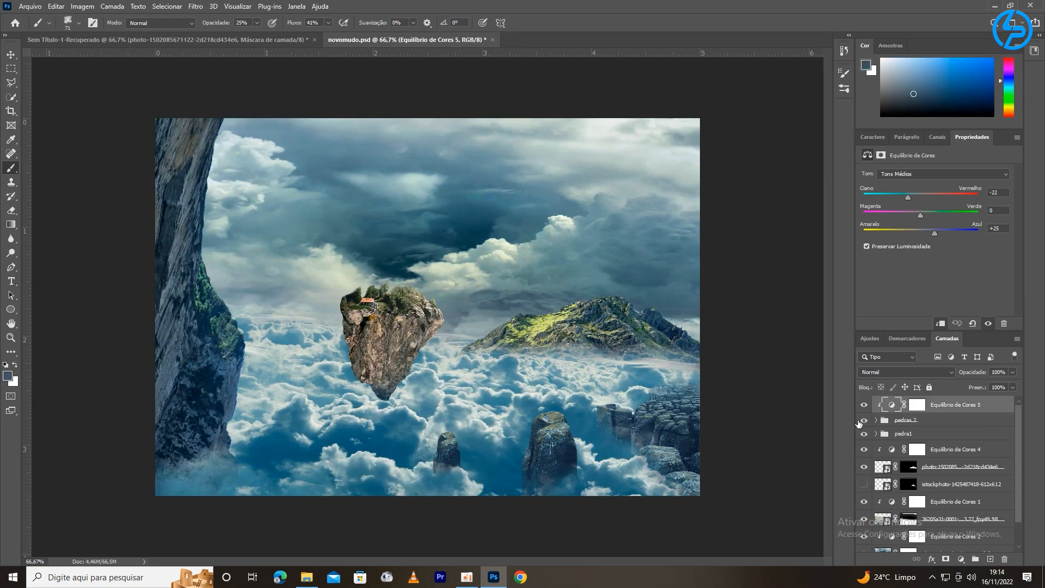
key(ctrl+j)
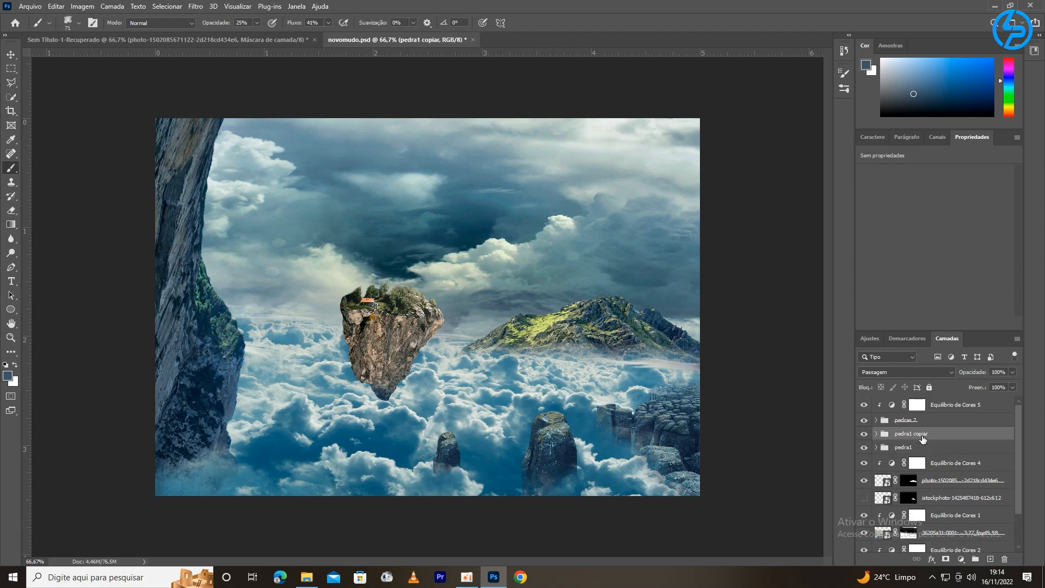
key(ctrl+t)
drag(390, 342, 266, 342)
drag(215, 153, 270, 250)
Step: Flip the island copy horizontally, shrink it further and place it below the left end of the green mountain
click(56, 6)
mouse_move(82, 254)
click(277, 455)
drag(310, 342, 663, 351)
drag(622, 259, 639, 285)
drag(676, 360, 520, 371)
drag(472, 397, 466, 390)
drag(520, 350, 508, 356)
drag(467, 394, 469, 393)
drag(509, 363, 498, 366)
key(Return)
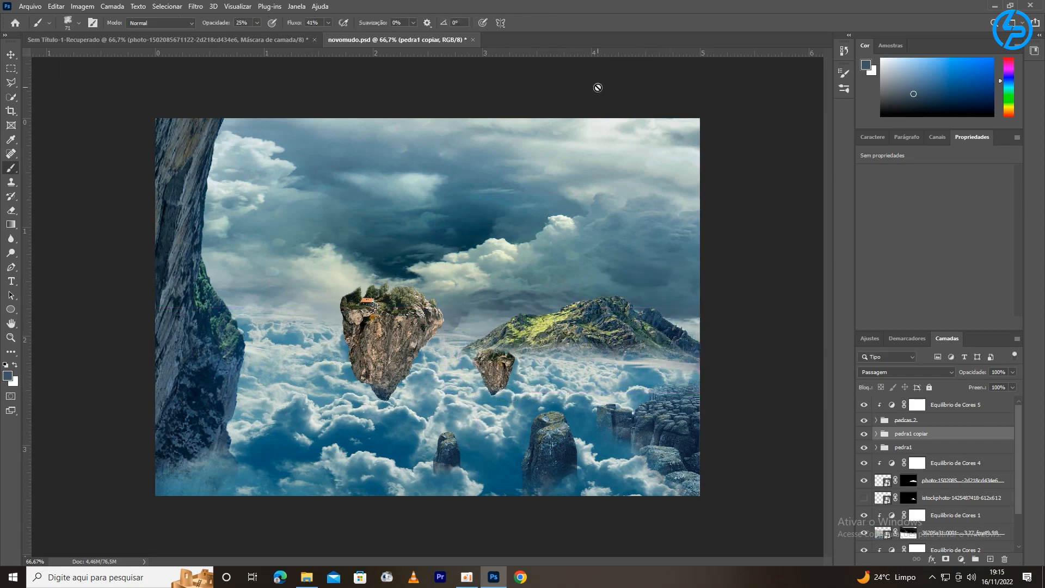
key(ctrl+minus)
key(ctrl+minus)
key(ctrl+minus)
key(ctrl+minus)
key(ctrl+plus)
key(ctrl+plus)
key(ctrl+plus)
key(ctrl+minus)
key(ctrl+plus)
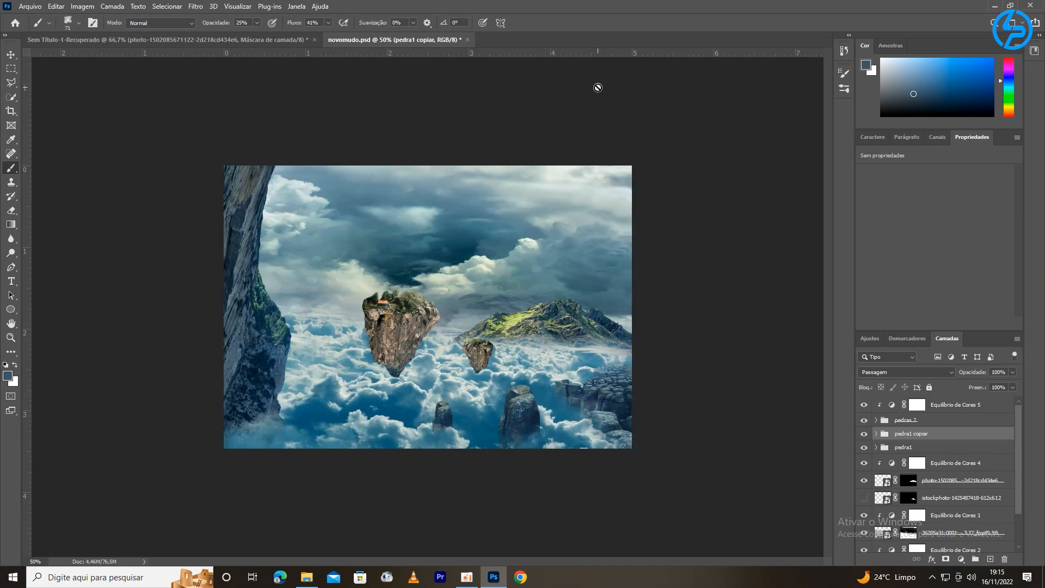
Step: Add a Curves adjustment above Equilíbrio de Cores 5 and bend it into an S-curve that strengthens the whole image's contrast
click(958, 404)
click(961, 559)
click(964, 425)
drag(945, 257, 972, 240)
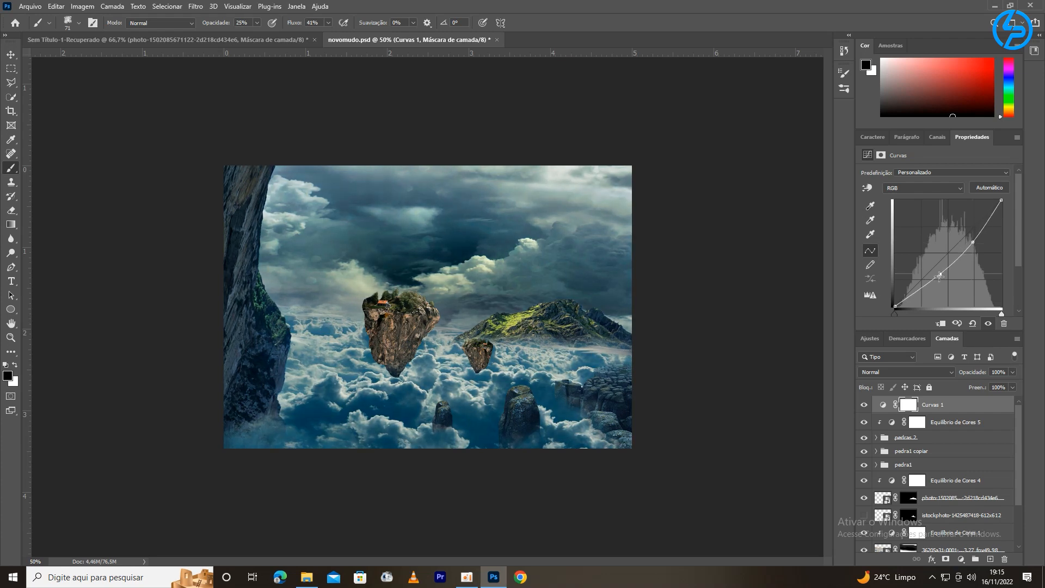
drag(972, 242, 963, 240)
key(ctrl+minus)
key(ctrl+minus)
key(ctrl+minus)
key(ctrl+plus)
key(ctrl+plus)
key(ctrl+plus)
key(ctrl+plus)
key(ctrl+minus)
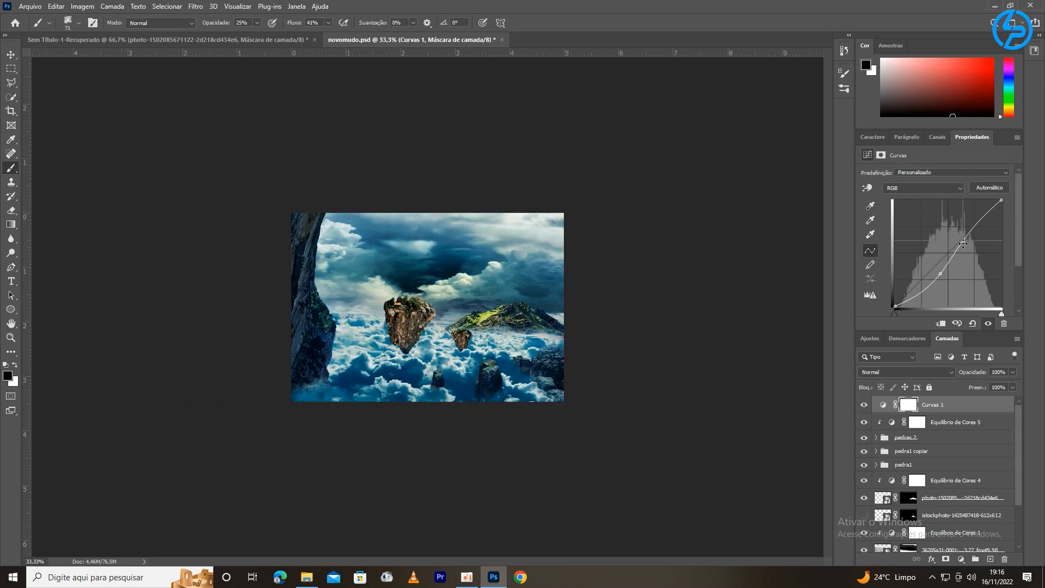
Step: Paint black on the Curvas 1 mask around the image's centre with a soft round 416 px brush at 13% opacity
click(70, 26)
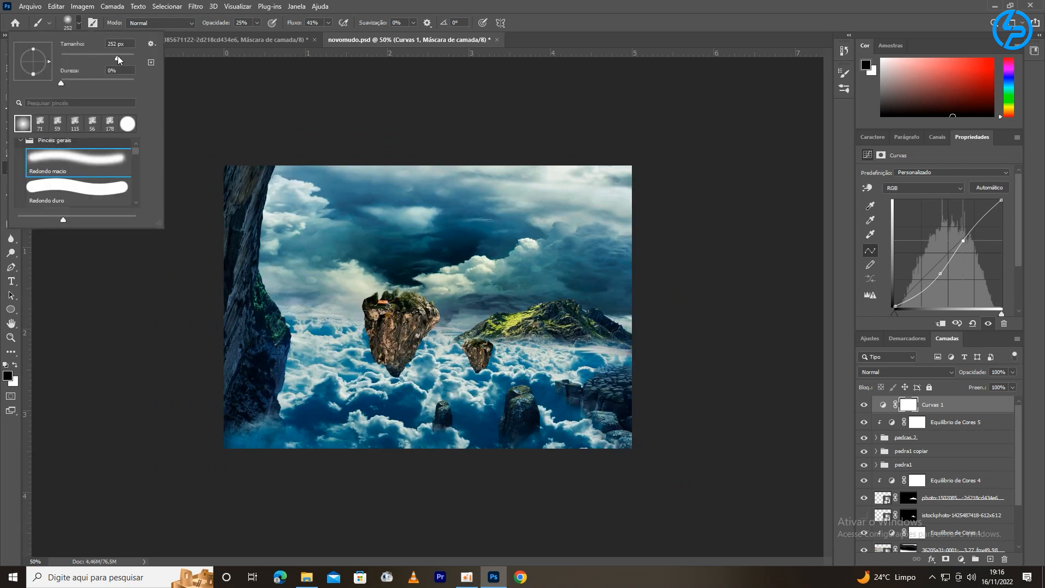
drag(122, 59, 125, 59)
drag(215, 26, 209, 28)
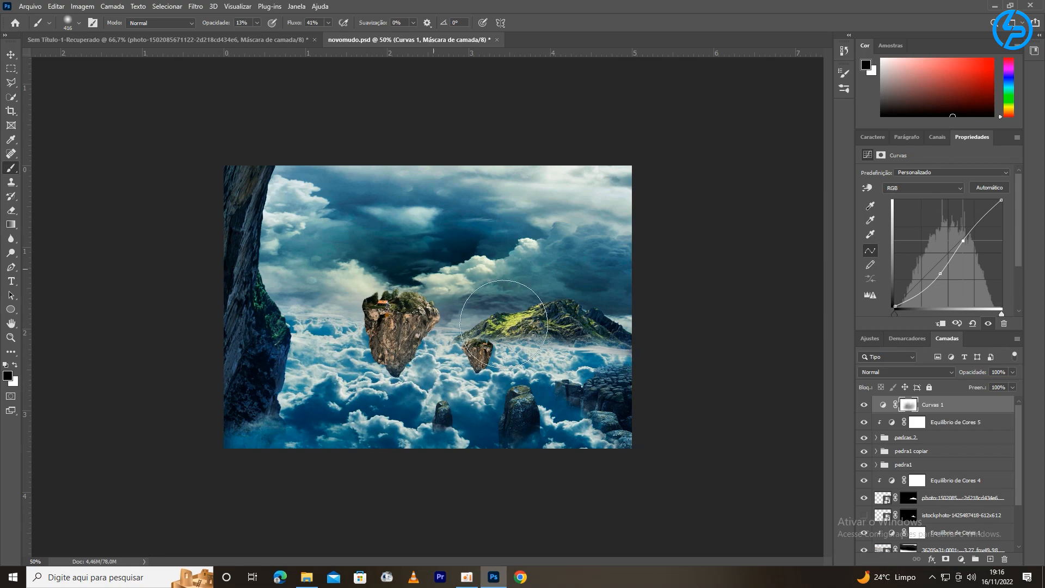
key(ctrl+minus)
key(ctrl+minus)
key(ctrl+minus)
key(ctrl+plus)
key(ctrl+plus)
key(ctrl+plus)
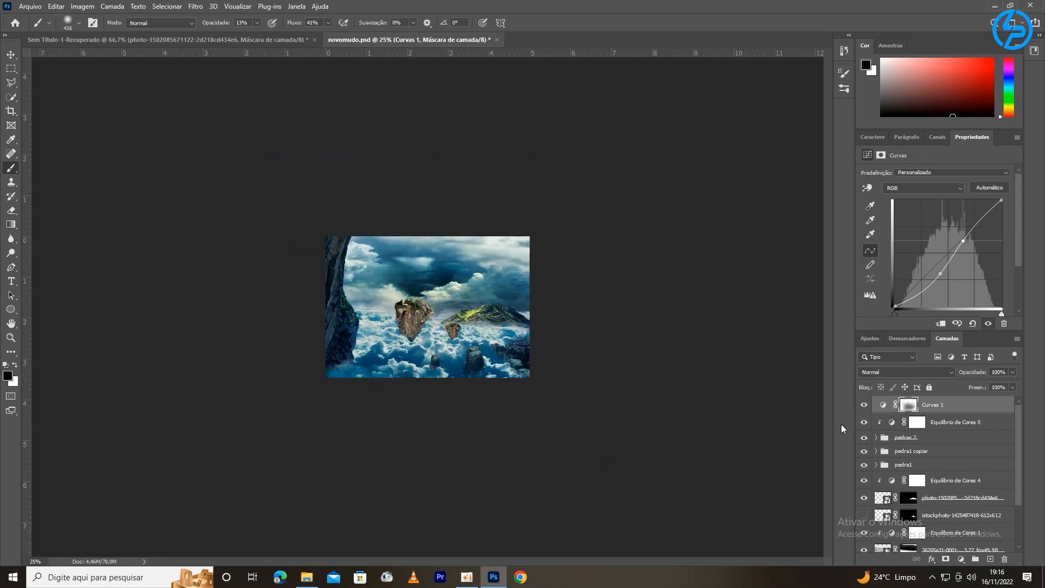
key(ctrl+minus)
key(ctrl+plus)
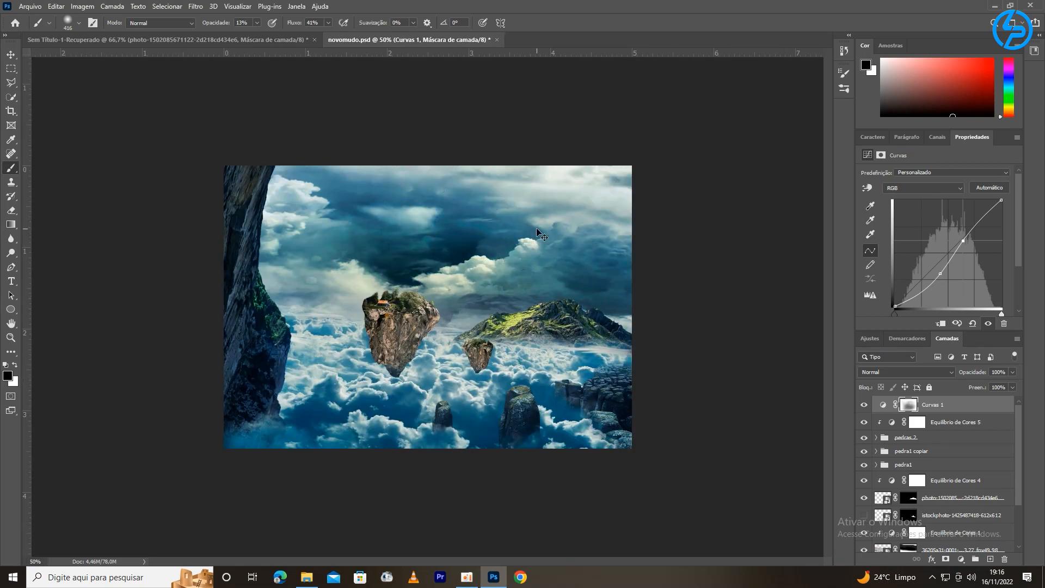
key(ctrl+minus)
key(ctrl+plus)
Step: Reselect the Curvas 1 mask and soften the adjustment further with the same low-opacity soft brush
key(v)
click(908, 405)
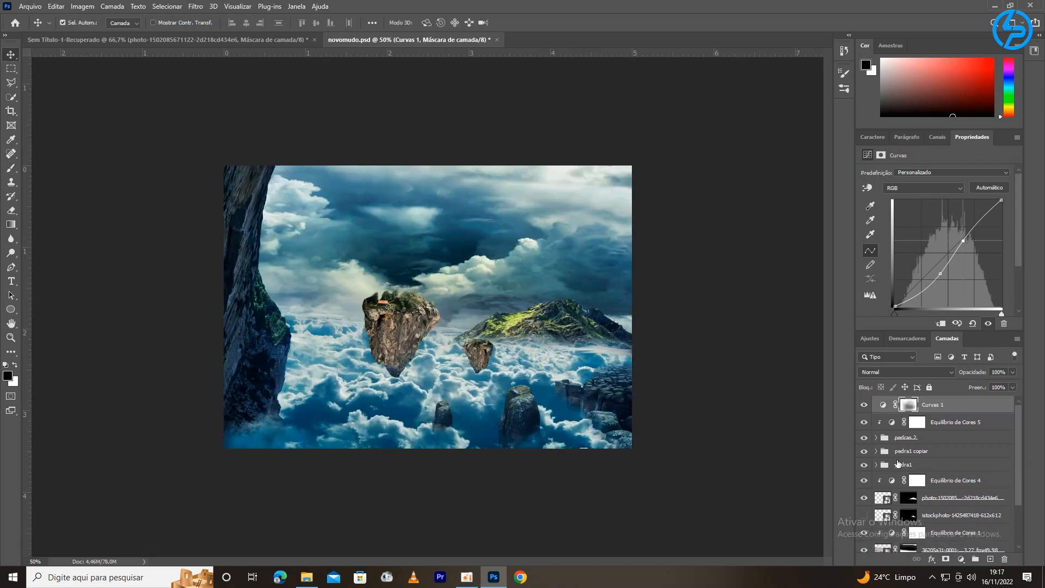
click(9, 168)
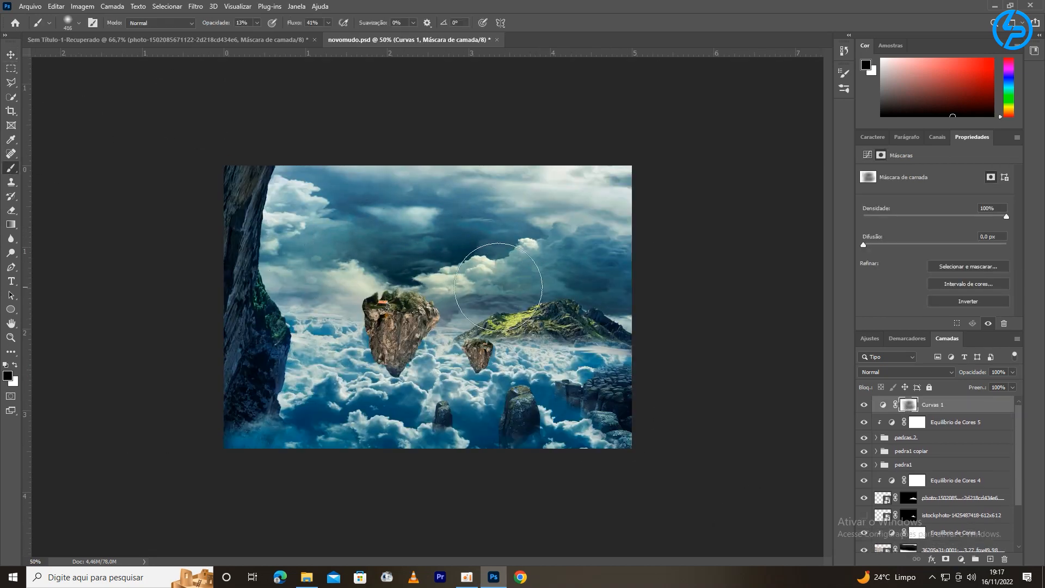
key(ctrl+minus)
key(ctrl+plus)
key(ctrl+plus)
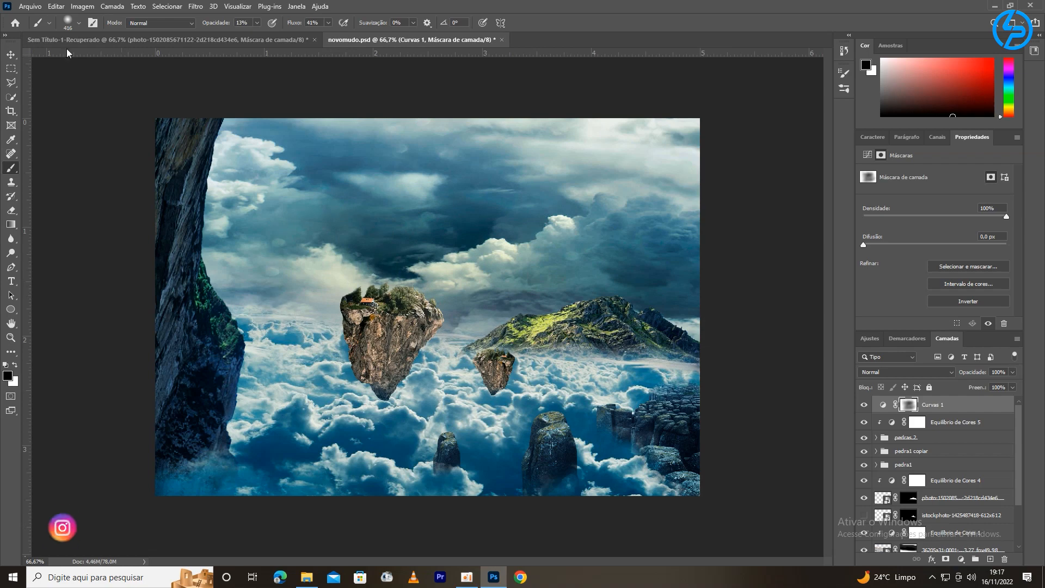
key(v)
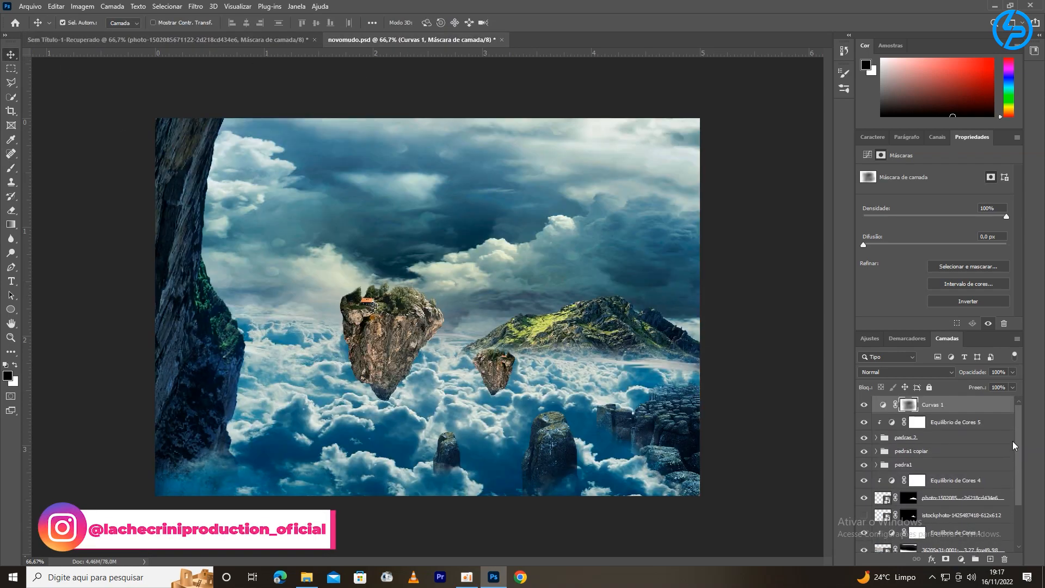
Step: Create a new empty layer above the Curvas 1 adjustment
click(944, 438)
click(998, 424)
click(974, 407)
click(990, 559)
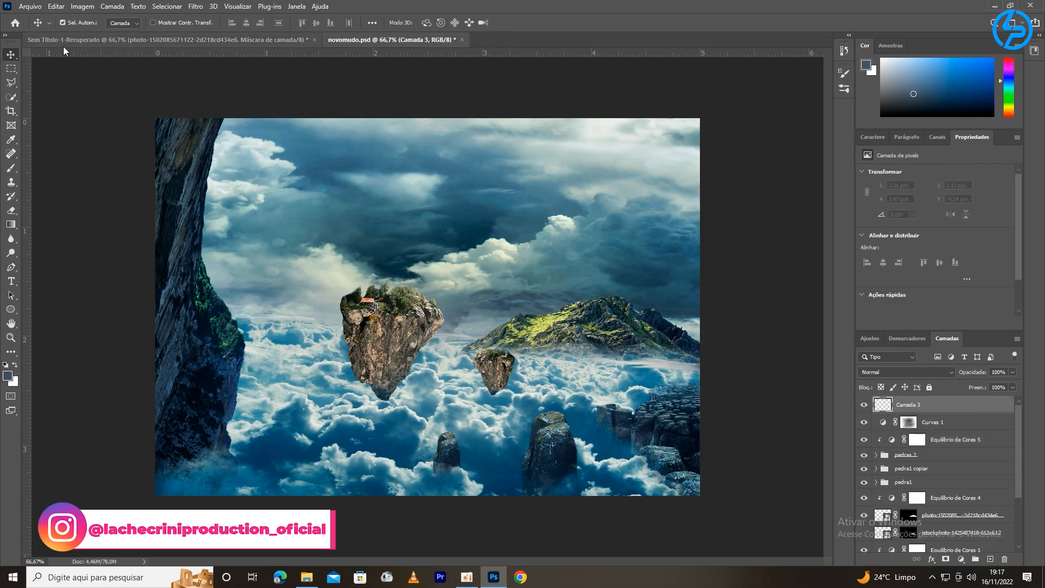
Step: Paint faint dark blue haze over the lower clouds and rocks using a 190 px cloud brush at 25% opacity and 32% flow
click(10, 168)
click(78, 23)
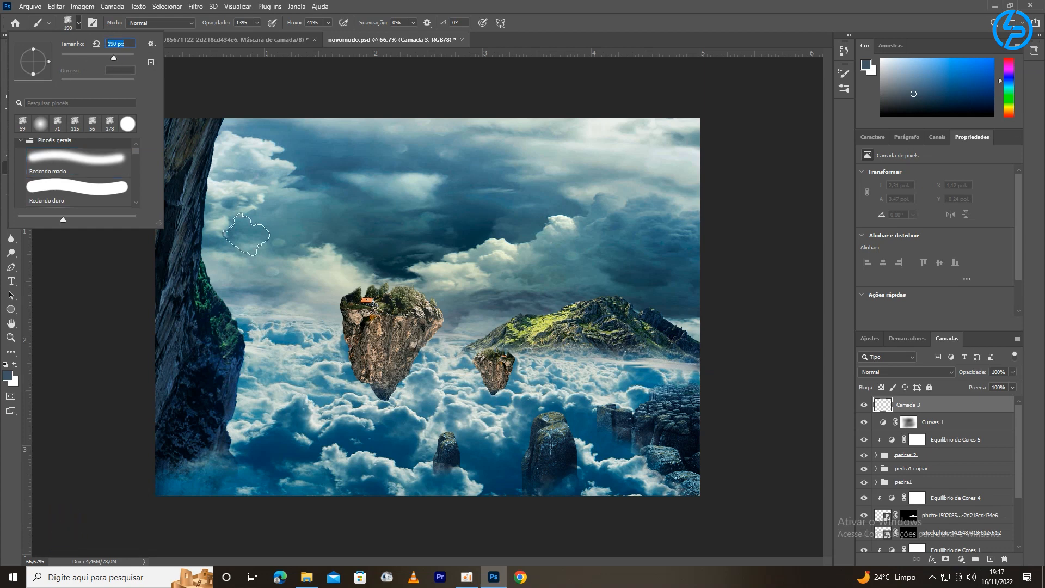
click(8, 376)
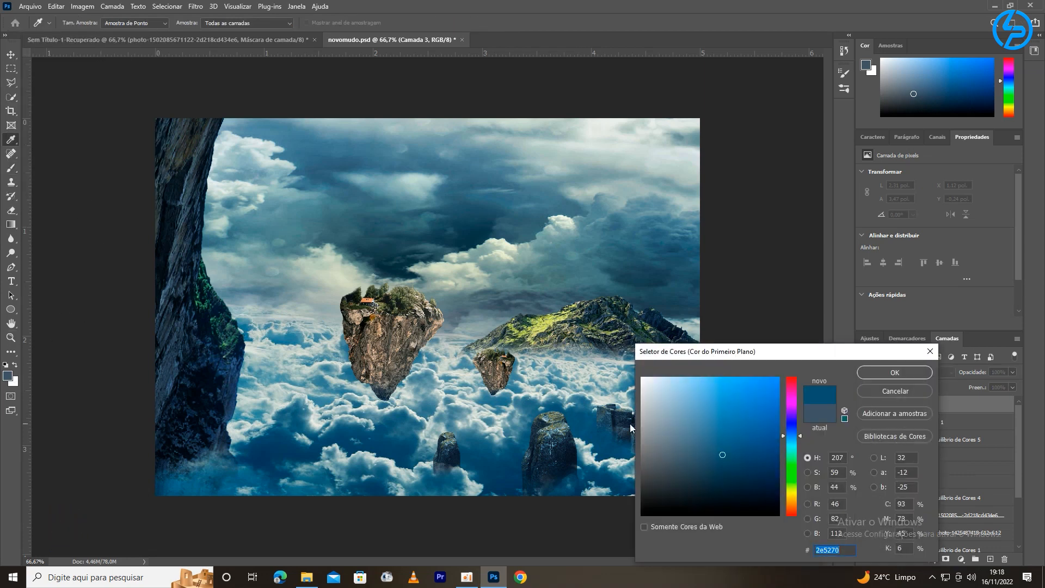
key(Return)
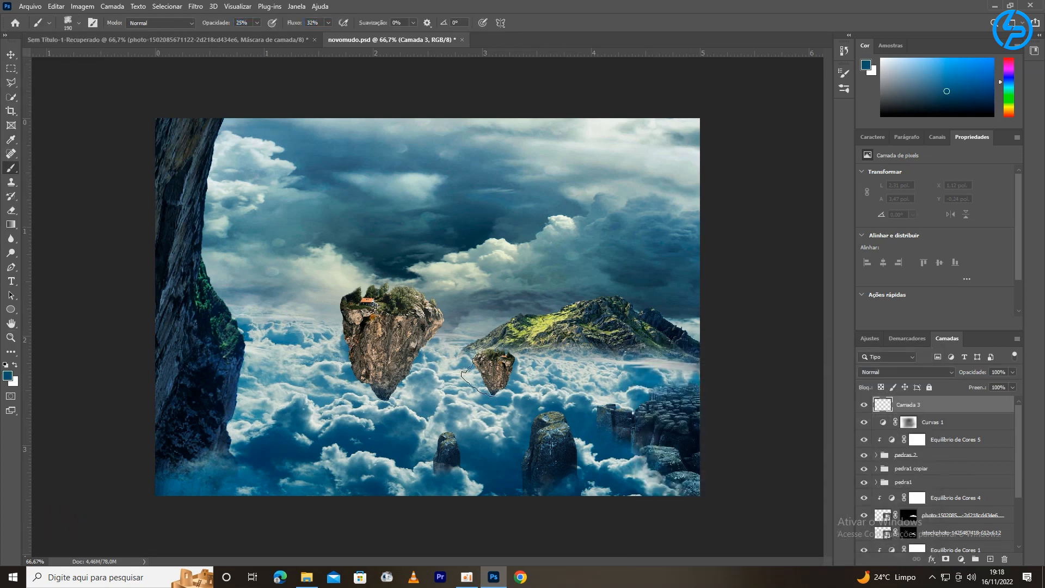
click(656, 403)
click(589, 414)
click(475, 463)
click(376, 444)
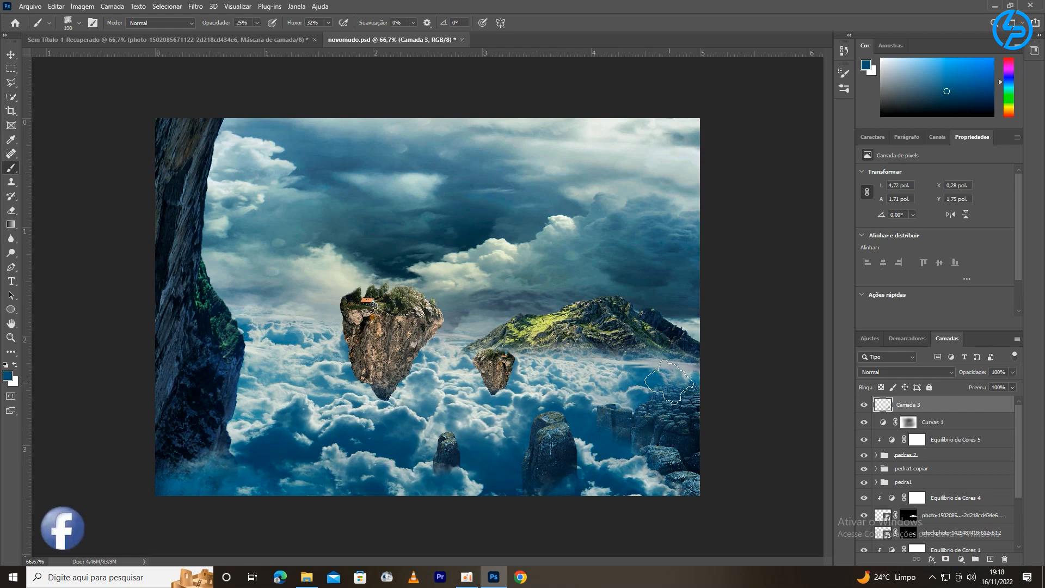
click(553, 385)
click(512, 299)
click(467, 351)
click(457, 373)
click(458, 425)
key(ctrl+minus)
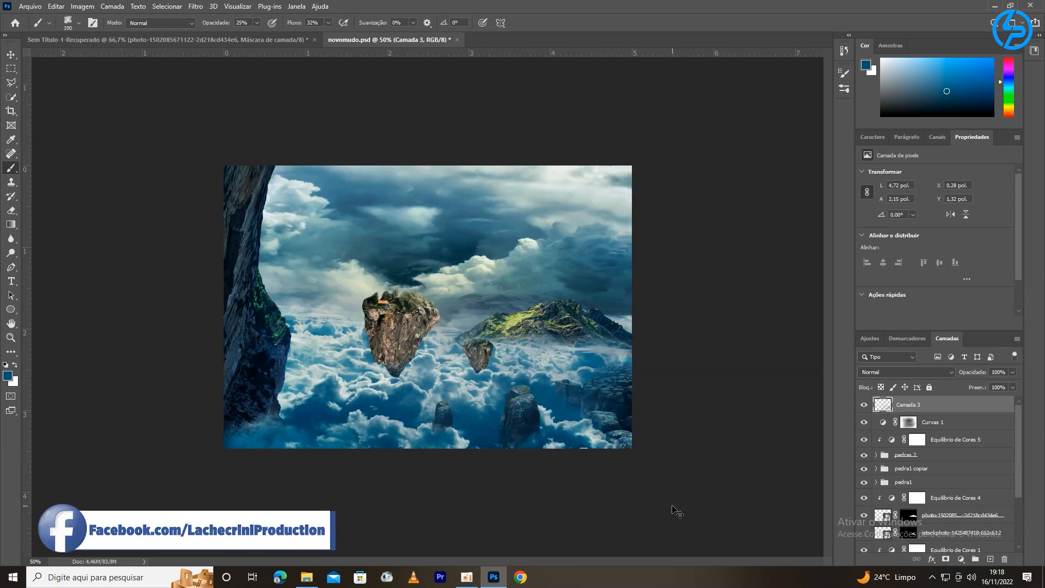
Step: Extend the blue haze on Camada 3 over the green mountain, the small island and the rocks beneath it
key(ctrl+plus)
drag(722, 444, 571, 425)
mouse_move(730, 315)
mouse_down()
mouse_move(588, 264)
mouse_move(718, 377)
mouse_move(478, 376)
mouse_up()
scroll(478, 376, down, 5)
key(ctrl+plus)
key(ctrl+plus)
key(ctrl+plus)
key(ctrl+plus)
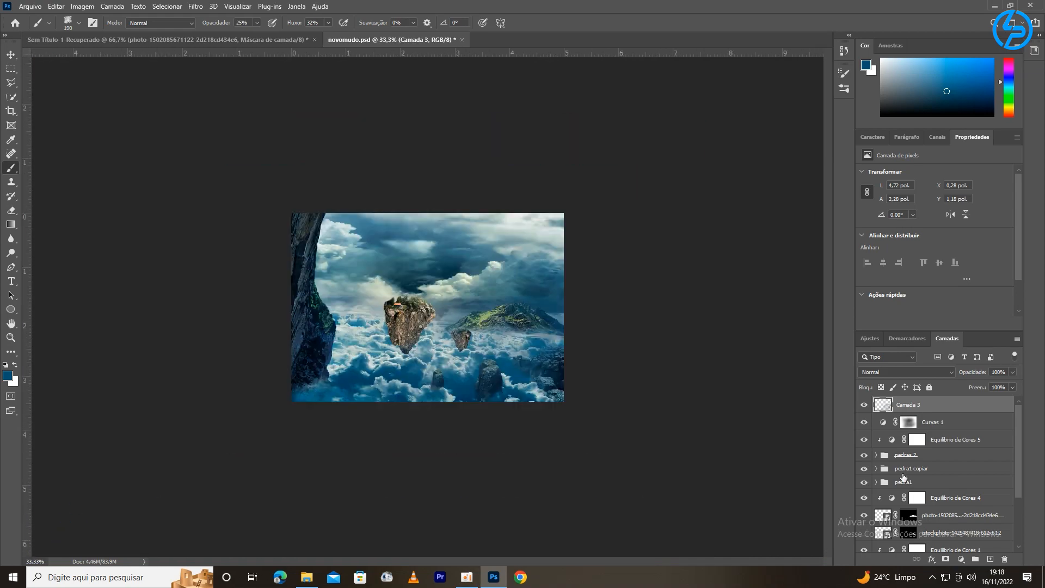
key(ctrl+minus)
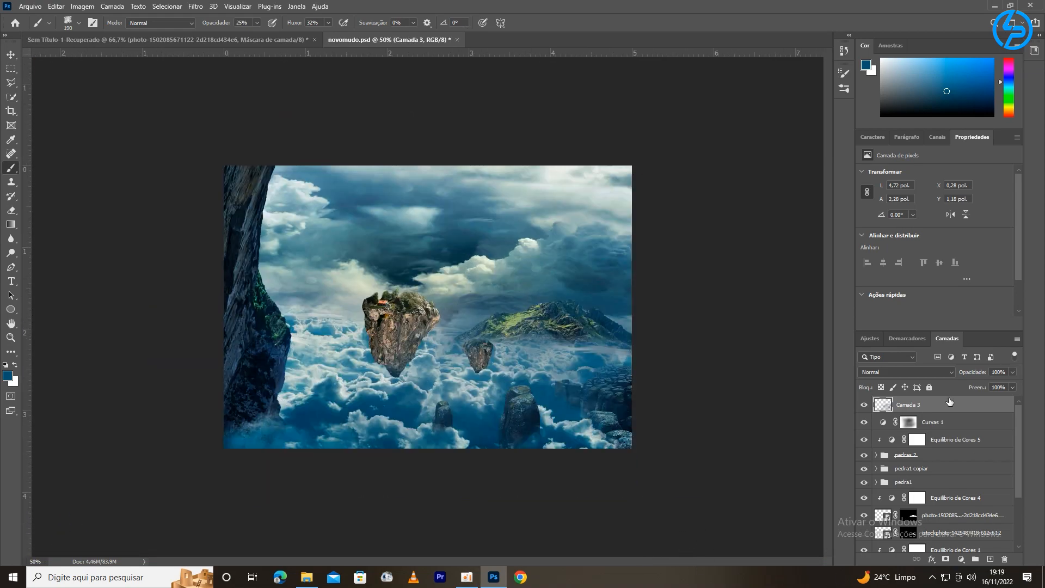
Step: Add a layer mask to Camada 3 and thin out the haze around the mountain with a 19% opacity cloud brush
click(907, 372)
click(850, 512)
key(ctrl+plus)
click(946, 558)
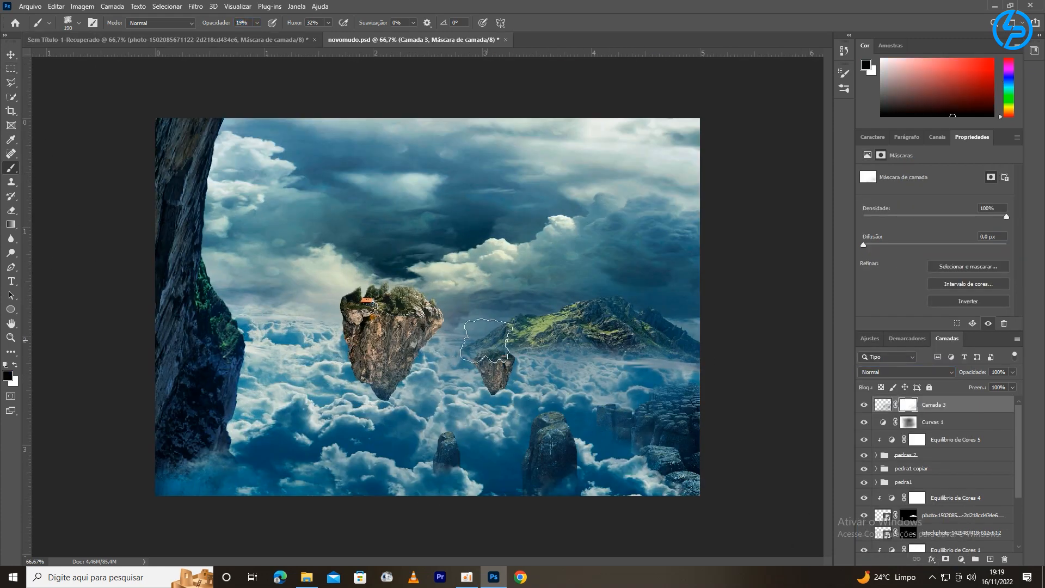
key(ctrl+minus)
key(ctrl+minus)
key(ctrl+minus)
key(ctrl+minus)
key(ctrl+plus)
key(ctrl+plus)
key(ctrl+plus)
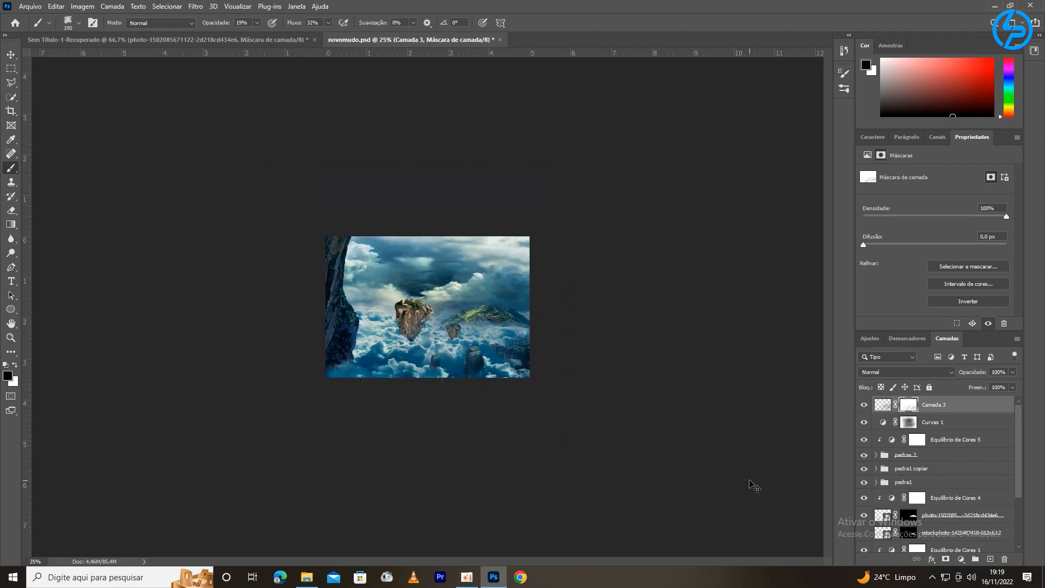
Step: Copy the lansexingkong starry sky layer from the Sem Título-1 document into novomudo.psd
click(11, 54)
click(136, 39)
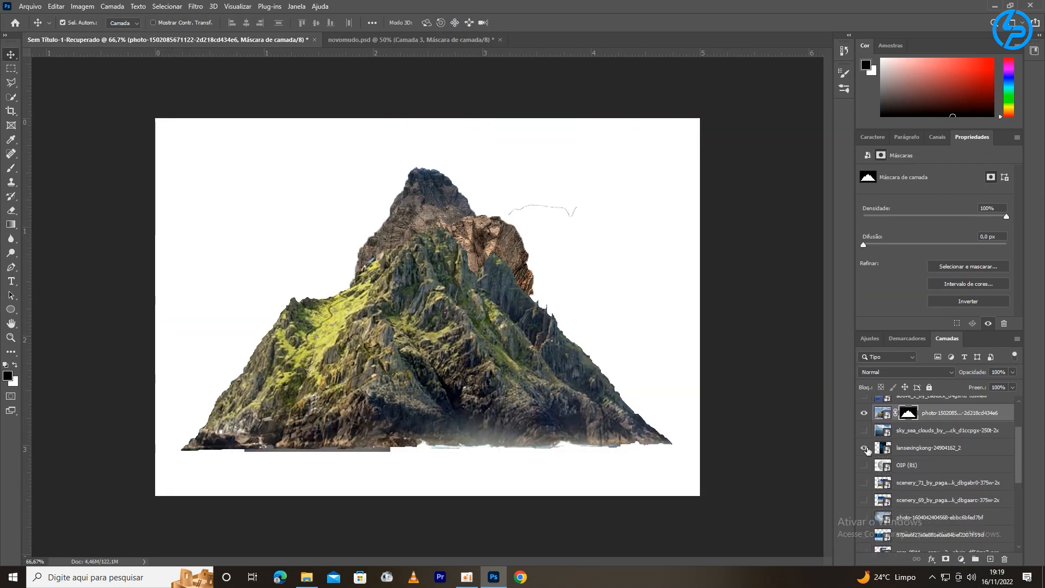
drag(321, 41, 387, 288)
Step: Rotate the starry sky to -89.30° and enlarge it to about 54.30% by 61.46% over the image's upper area
key(ctrl+t)
drag(508, 286, 386, 206)
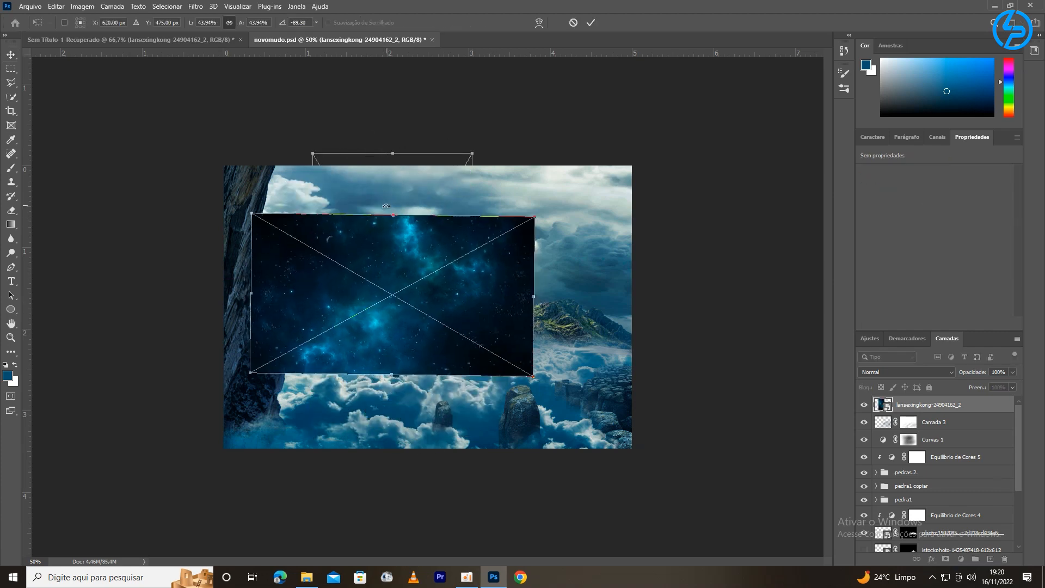
drag(531, 298, 616, 298)
drag(435, 215, 435, 188)
drag(435, 375, 436, 388)
drag(463, 321, 460, 287)
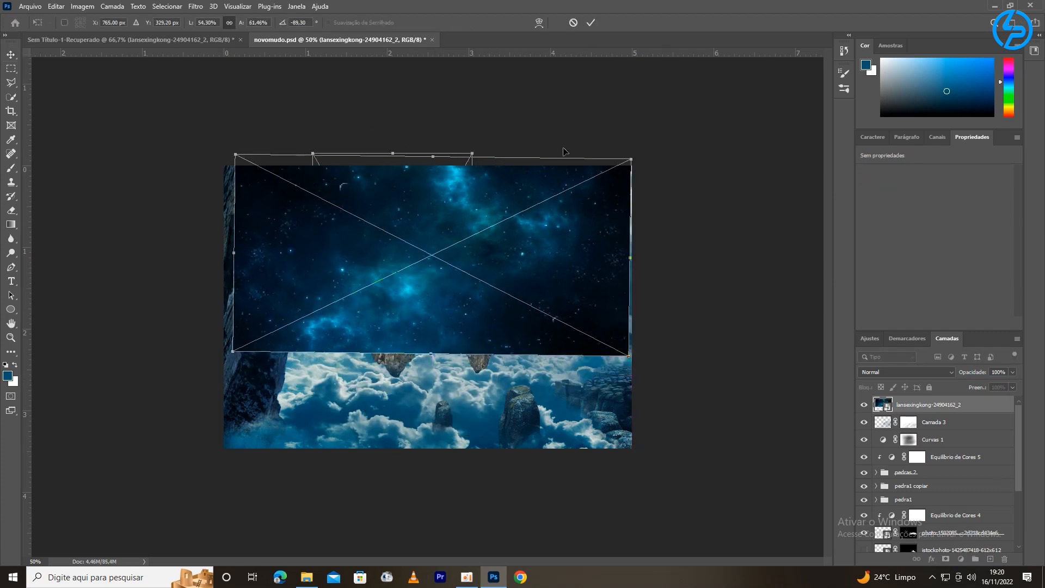
key(Return)
Step: Move the starry sky layer directly above Equilíbrio de Cores 2 and set its blend mode to Divisão
drag(986, 412, 975, 500)
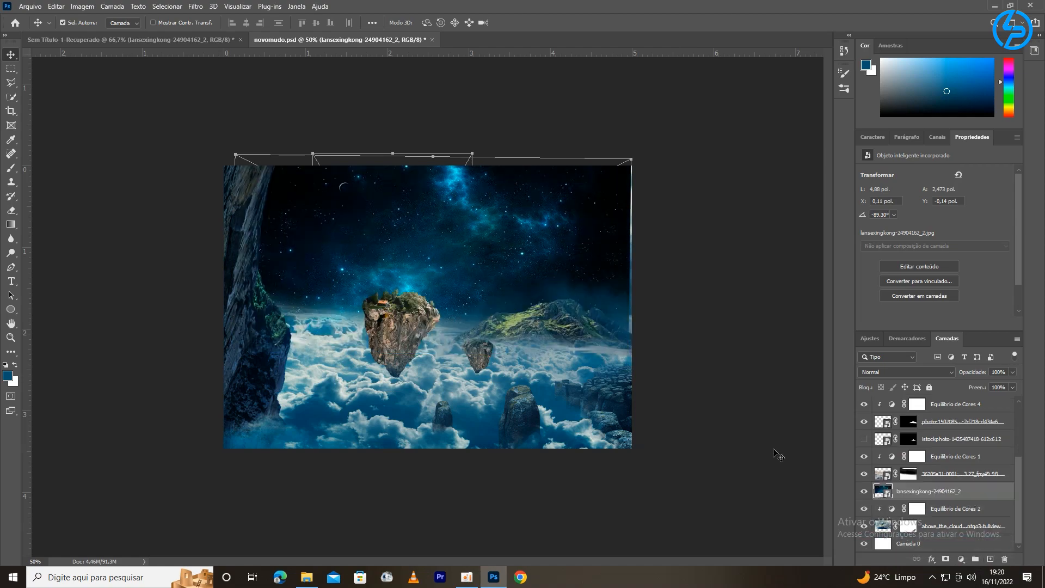
click(906, 372)
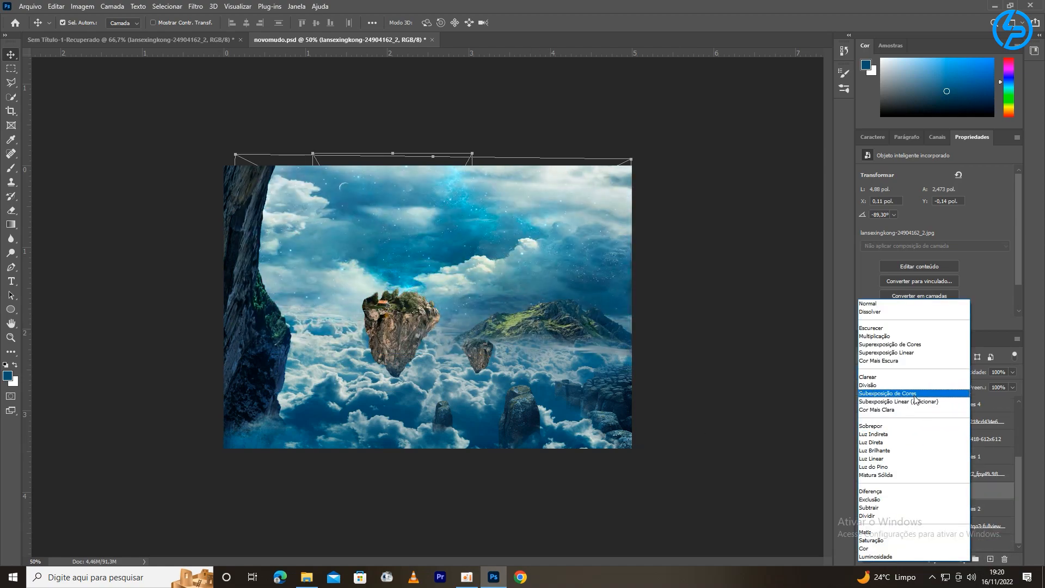
click(885, 386)
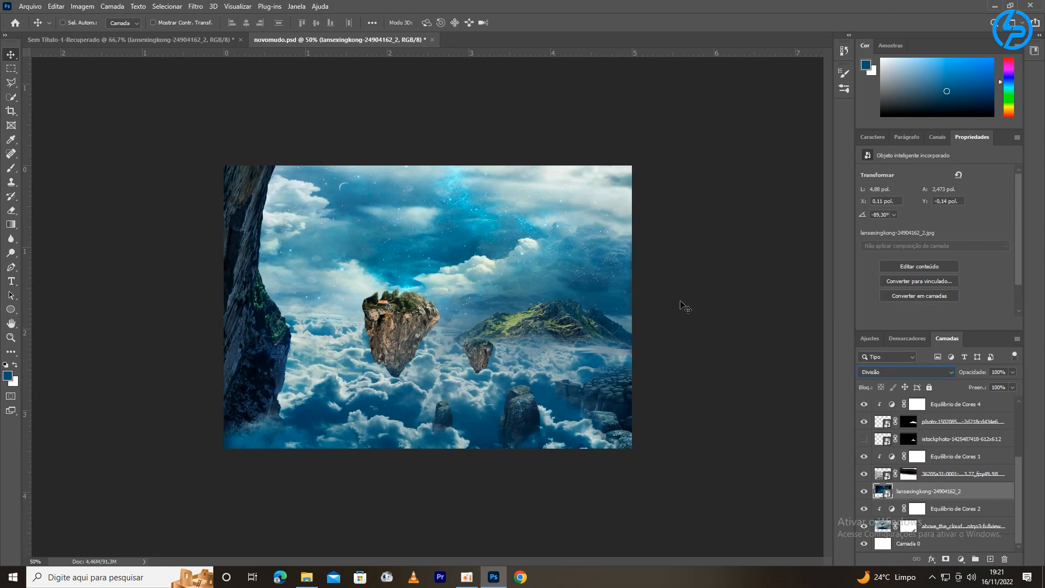
Step: Add a Curves adjustment clipped to the starry sky layer and pull its midtones down to darken it
click(961, 559)
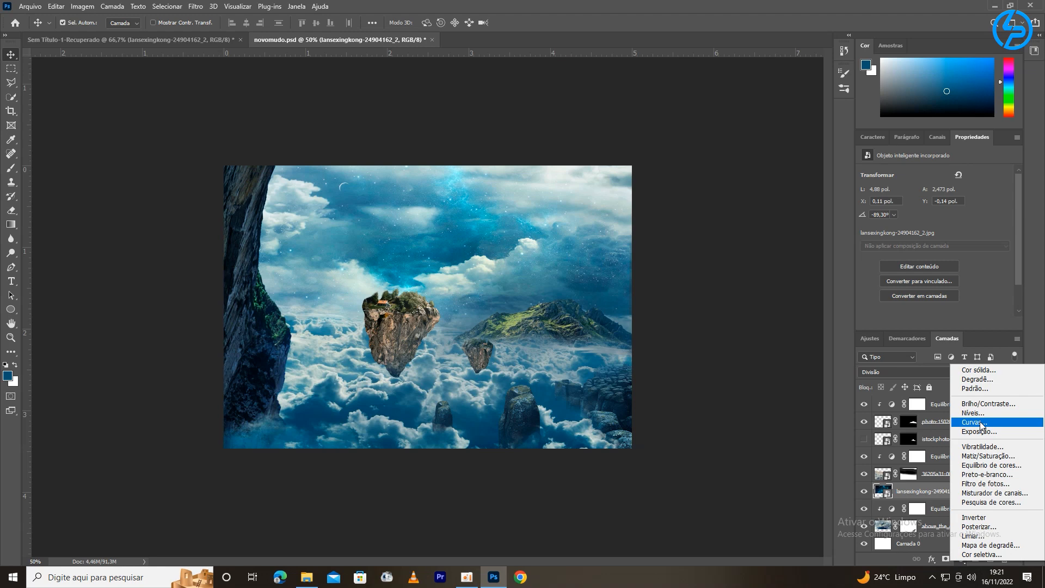
click(982, 424)
drag(944, 259, 945, 271)
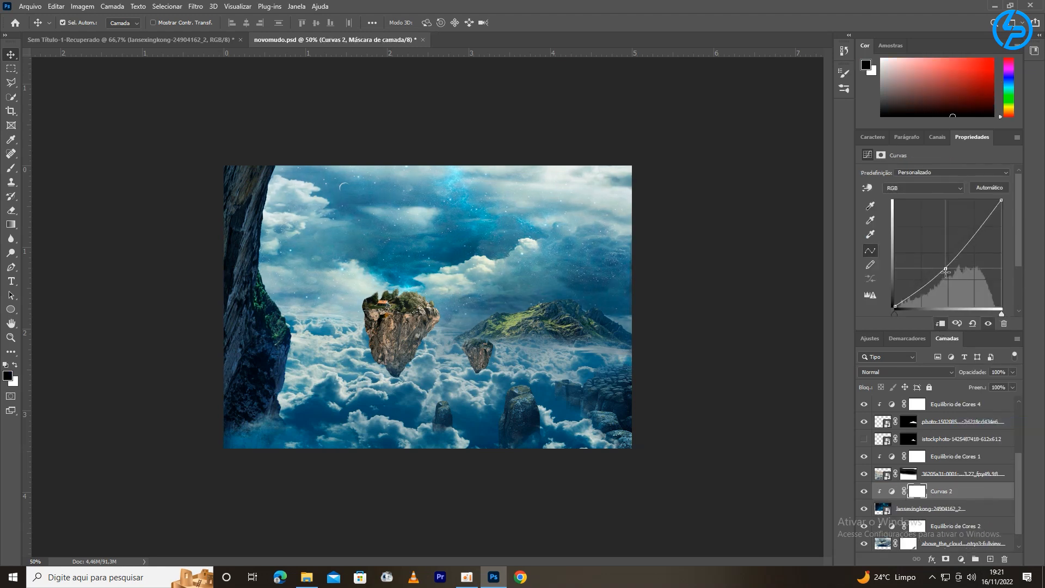
key(ctrl+minus)
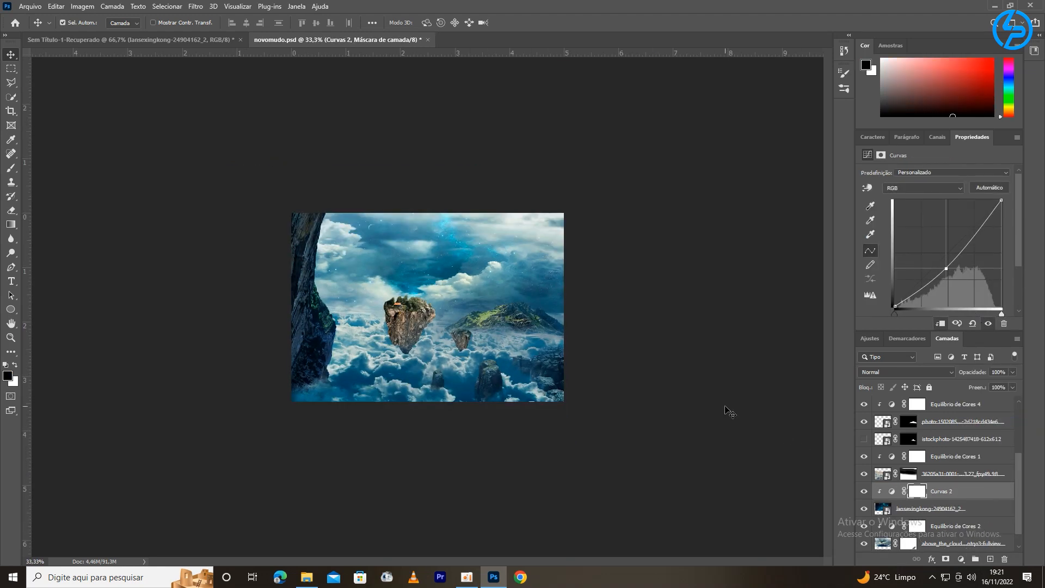
key(ctrl+plus)
Step: Stretch the starry sky to about 60.52% by 63.80% so it spans the full canvas width
click(932, 510)
key(ctrl+t)
drag(630, 356, 635, 359)
drag(231, 257, 221, 256)
drag(431, 155, 431, 136)
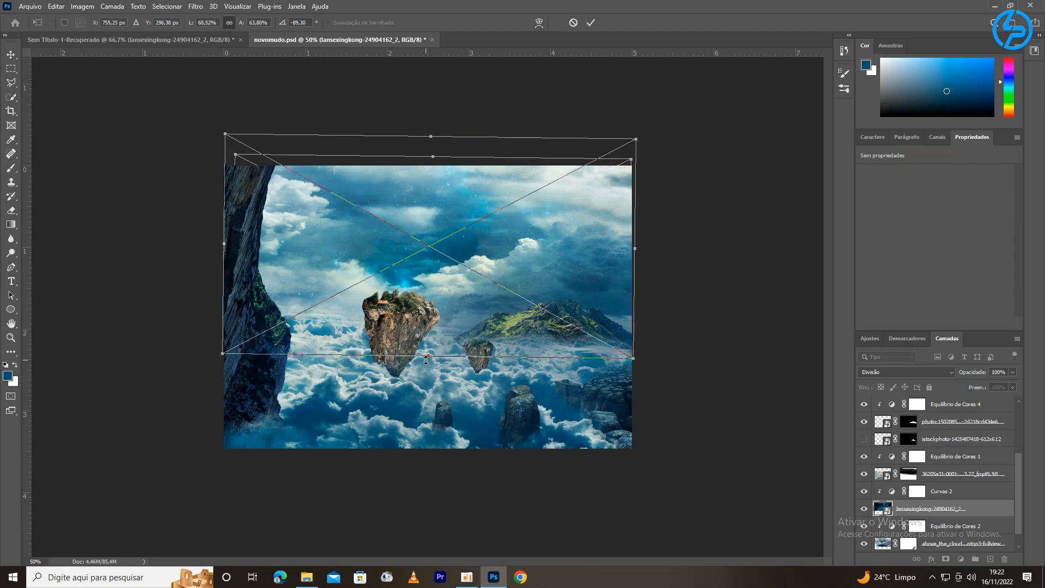
click(591, 22)
Step: Set the Equilíbrio de Cores 2 midtones to -17 toward cyan and +16 toward blue
scroll(1018, 524, down, 1)
click(917, 510)
click(891, 508)
drag(914, 196, 910, 194)
drag(923, 231, 929, 231)
key(ctrl+minus)
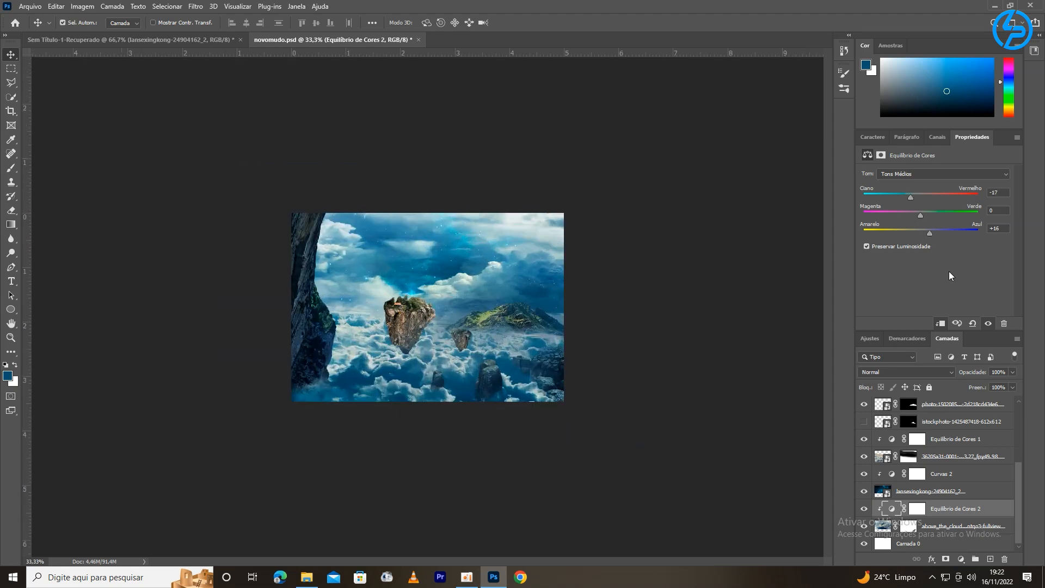
Step: Add a clipped Hue/Saturation adjustment above Equilíbrio de Cores 2 with saturation +8 and lightness -25
click(961, 559)
click(975, 444)
drag(935, 254, 916, 257)
drag(935, 235, 932, 236)
key(ctrl+minus)
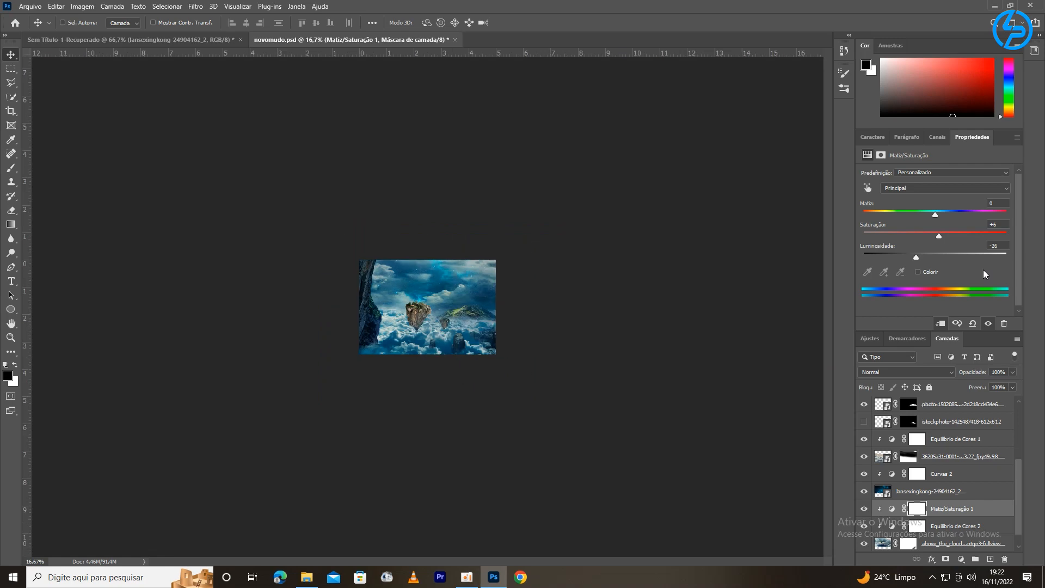
key(ctrl+plus)
key(ctrl+plus)
key(ctrl+minus)
key(ctrl+minus)
key(ctrl+minus)
key(ctrl+plus)
key(ctrl+plus)
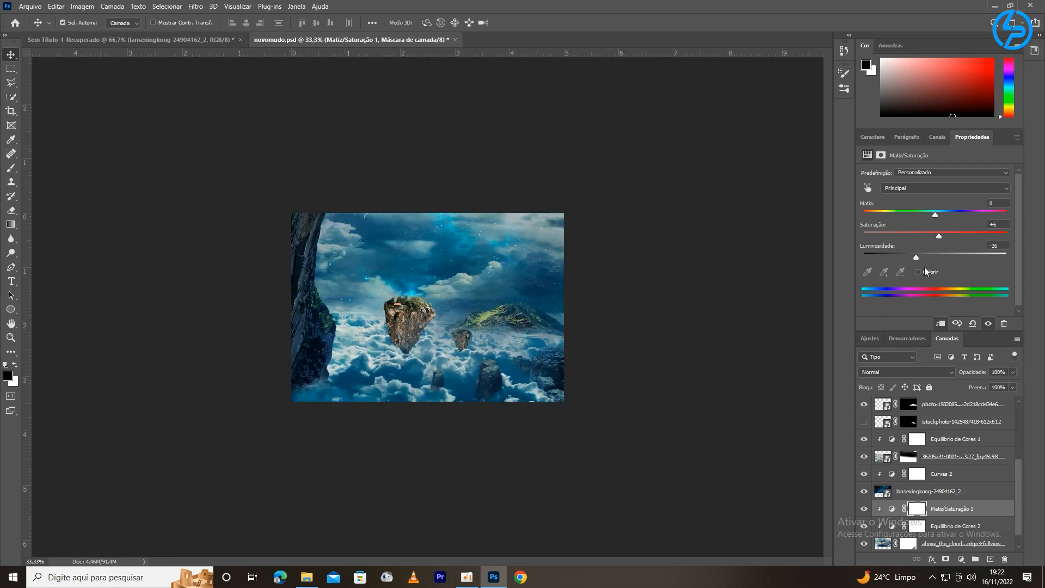
key(ctrl+plus)
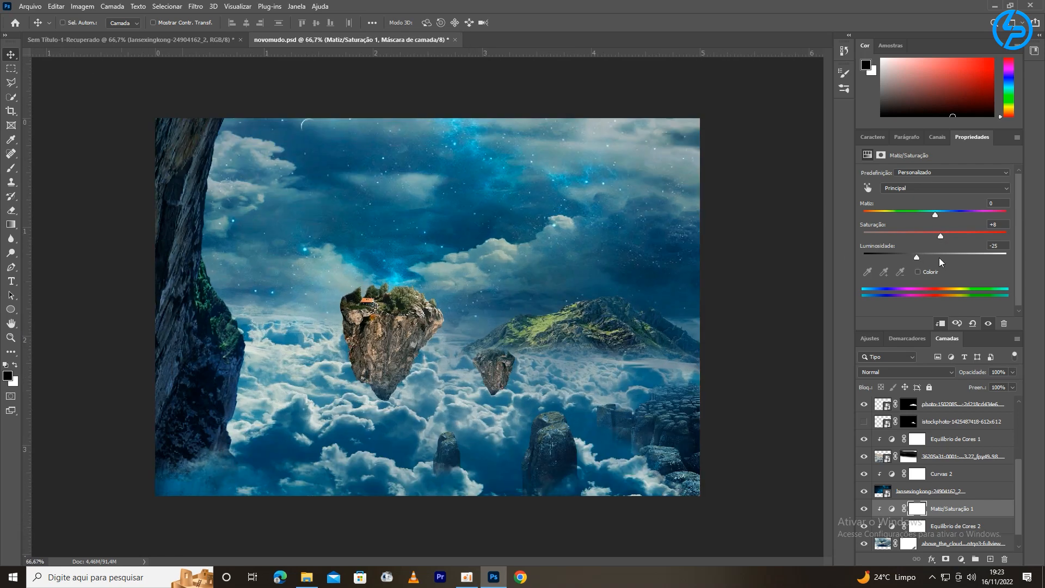
click(153, 41)
click(305, 41)
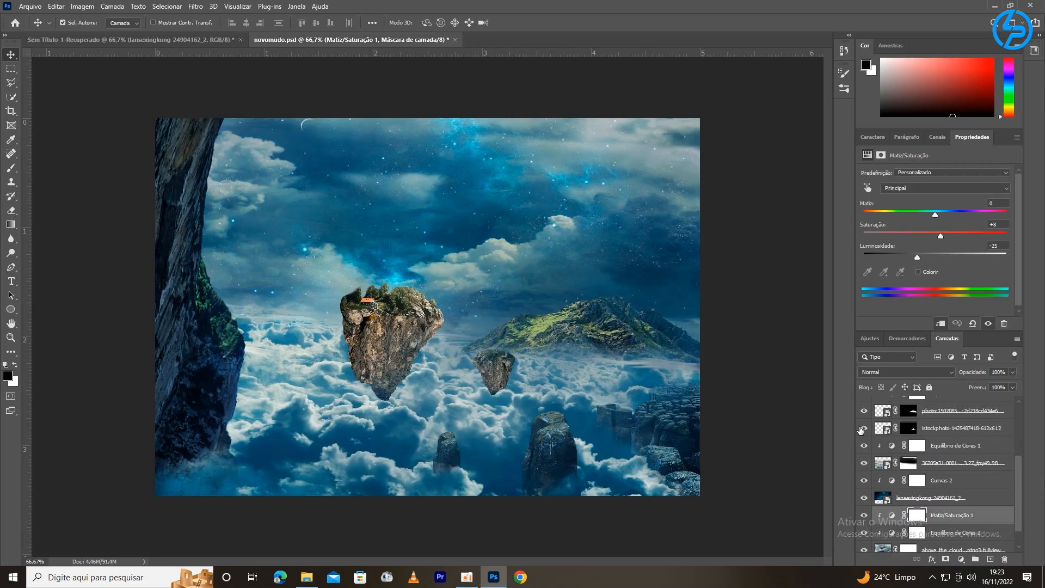
click(862, 429)
click(862, 429)
click(931, 431)
key(Delete)
key(ctrl+minus)
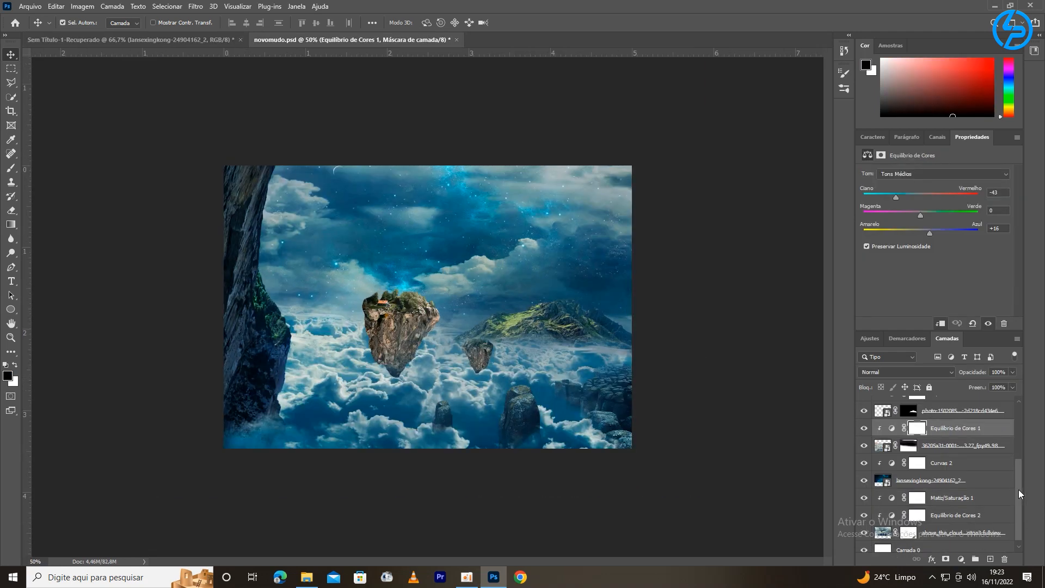
drag(1019, 494, 1019, 436)
click(980, 408)
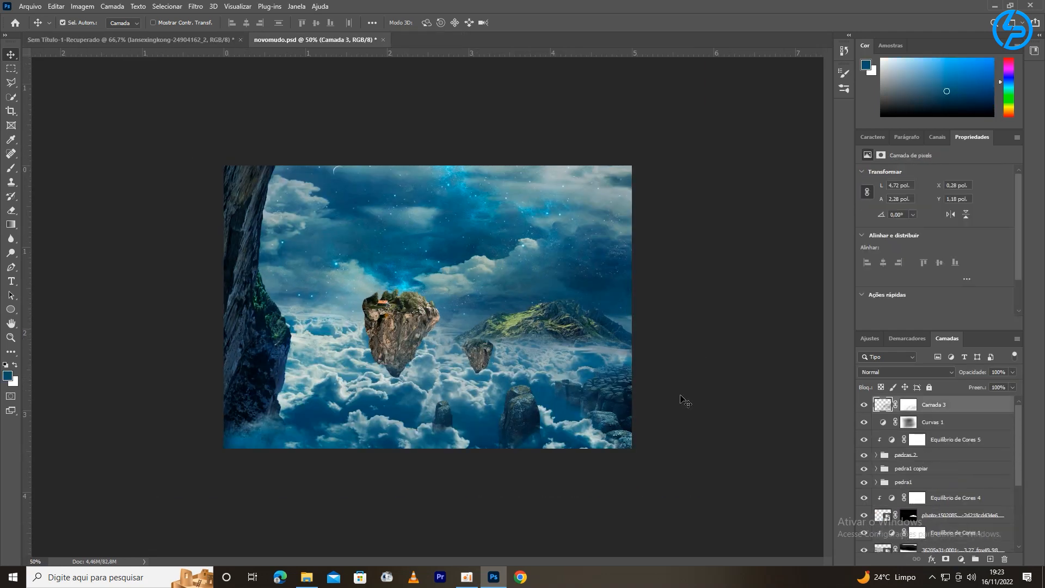
Step: Switch to the Sem Título-1-Recuperado document and bring the moon picture into view by toggling layer visibility
click(163, 39)
click(864, 474)
drag(1017, 447, 1018, 476)
click(864, 436)
click(864, 454)
mouse_move(472, 368)
mouse_down()
mouse_move(472, 320)
mouse_move(489, 331)
mouse_up()
drag(453, 243, 442, 267)
Step: Select the moon's disc with Quick Selection and hide its background with a layer mask
click(11, 97)
drag(401, 161, 544, 381)
click(945, 558)
Step: Bring the masked moon into novomudo.psd, scale it to about 1.58 by 1.49 in and put its layer below the pedra1 group
key(v)
drag(439, 282, 367, 242)
key(ctrl+t)
drag(516, 355, 381, 226)
drag(317, 163, 354, 237)
drag(254, 146, 290, 179)
drag(327, 218, 313, 205)
key(Return)
drag(962, 408, 920, 413)
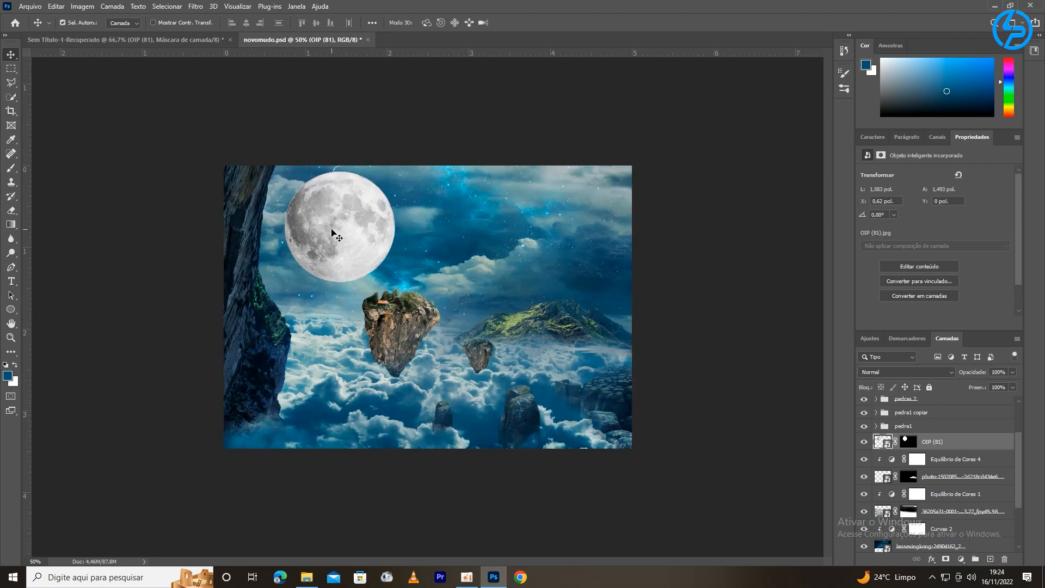
Step: Scale the moon down to 71.23% and place it in the sky beside the tall cliff
click(332, 230)
scroll(1010, 449, down, 3)
drag(1020, 483, 1020, 448)
click(970, 446)
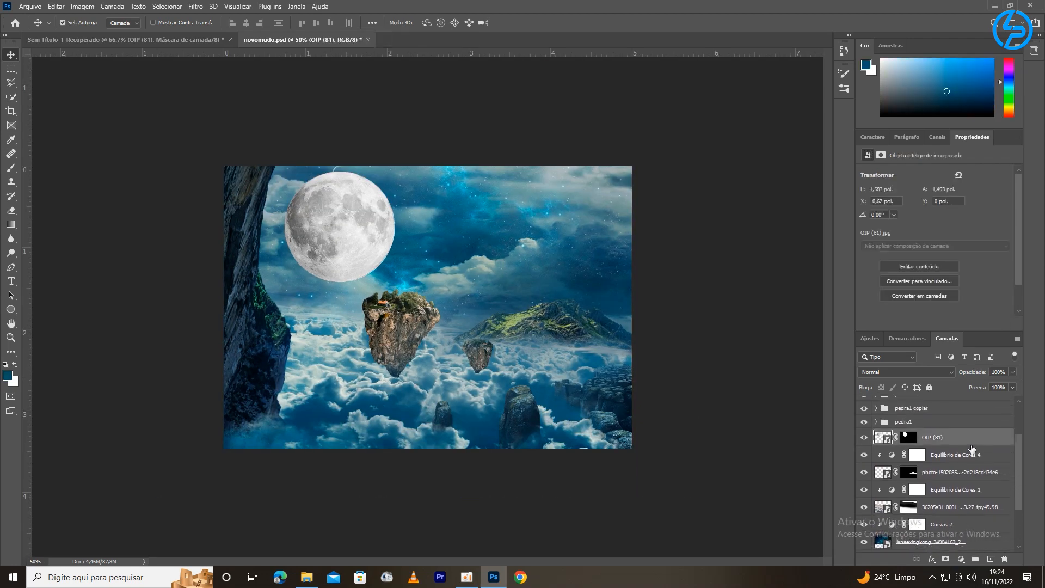
key(ctrl+t)
drag(404, 287, 367, 252)
drag(347, 228, 335, 233)
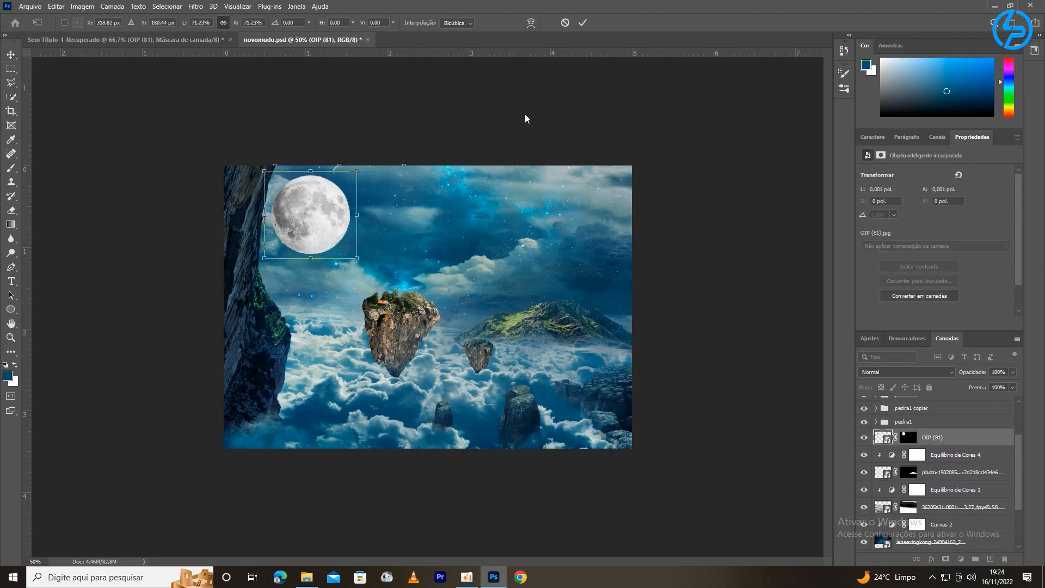
key(Return)
Step: Examine the moon's size and placement against the whole scene
key(ctrl+minus)
key(ctrl+minus)
key(ctrl+minus)
key(ctrl+minus)
key(ctrl+plus)
key(ctrl+plus)
key(ctrl+plus)
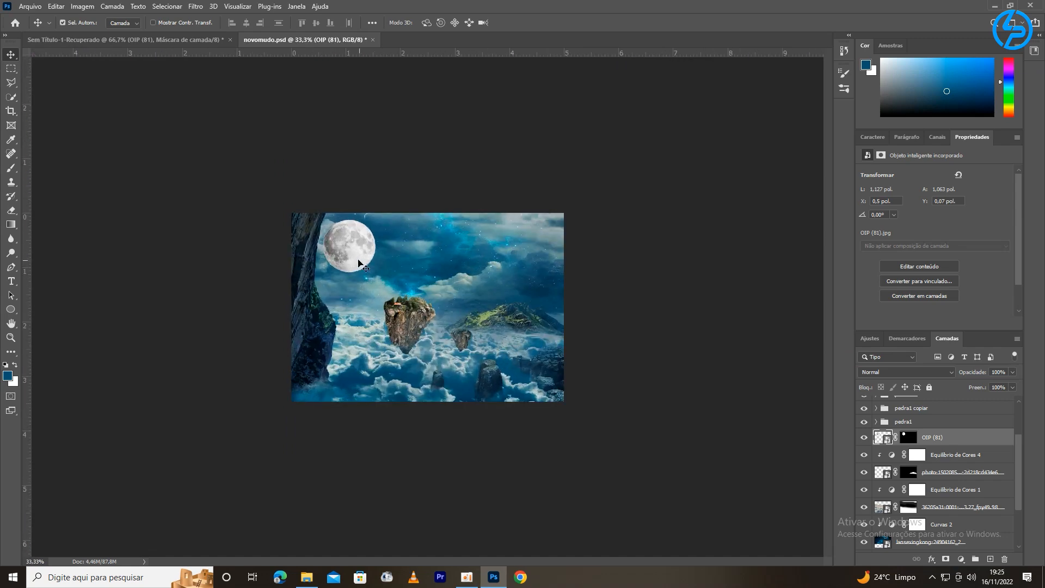
click(354, 255)
scroll(1008, 485, down, 3)
scroll(1007, 485, up, 2)
Step: Try to fade part of the moon by painting black on its layer mask with a soft brush
click(958, 441)
click(10, 168)
click(78, 23)
drag(213, 23, 243, 27)
click(908, 442)
key(ctrl+plus)
key(ctrl+plus)
key(shift+0)
mouse_move(324, 182)
mouse_down()
mouse_move(302, 234)
mouse_move(298, 188)
mouse_move(343, 175)
mouse_up()
key(ctrl+minus)
key(ctrl+minus)
key(ctrl+plus)
key(ctrl+plus)
key(ctrl+z)
key(ctrl+z)
key(ctrl+z)
key(ctrl+z)
key(ctrl+z)
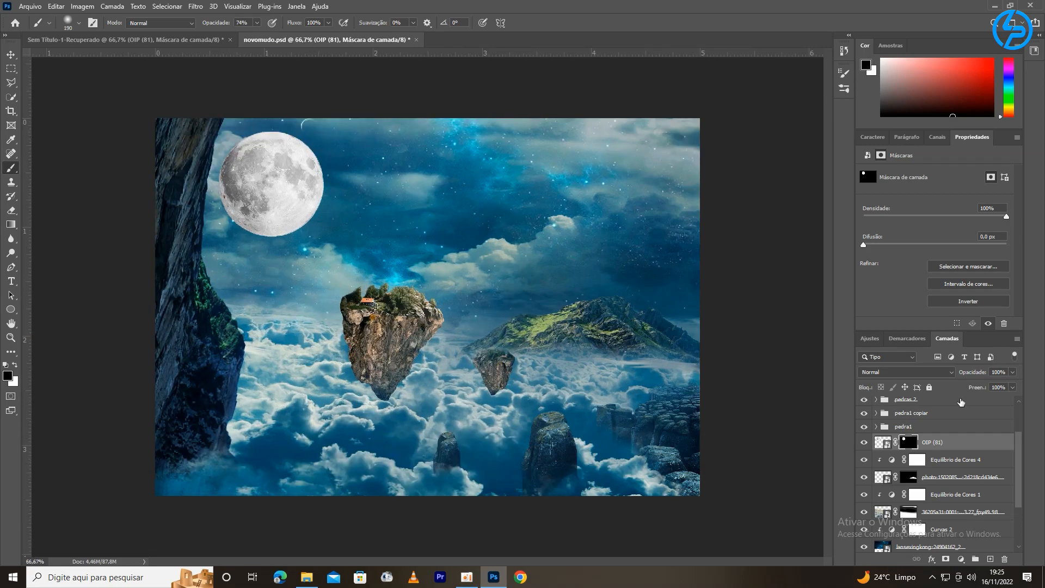
Step: Set the moon layer's blend mode to Luz Direta
click(925, 372)
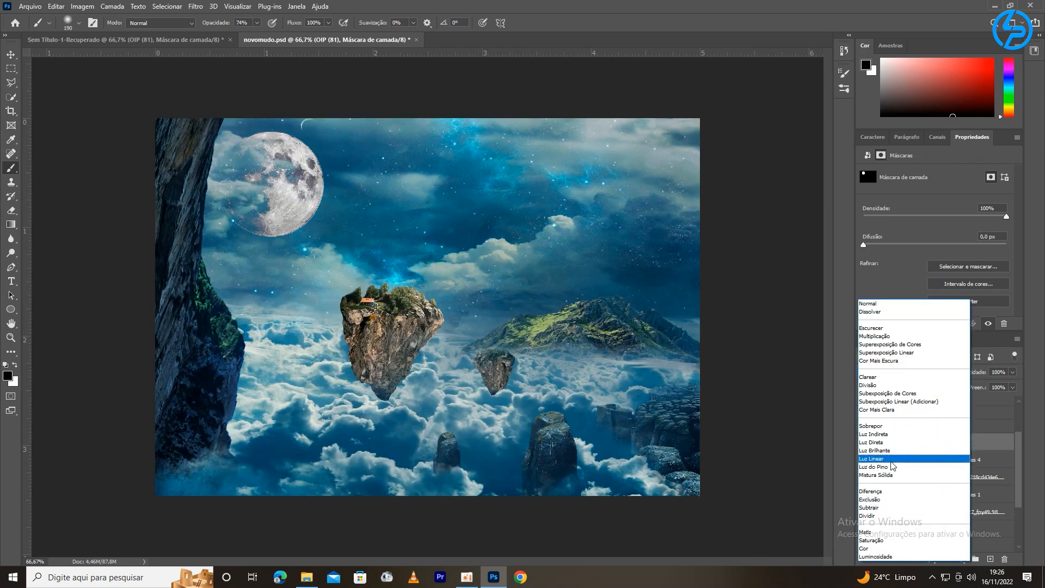
click(876, 442)
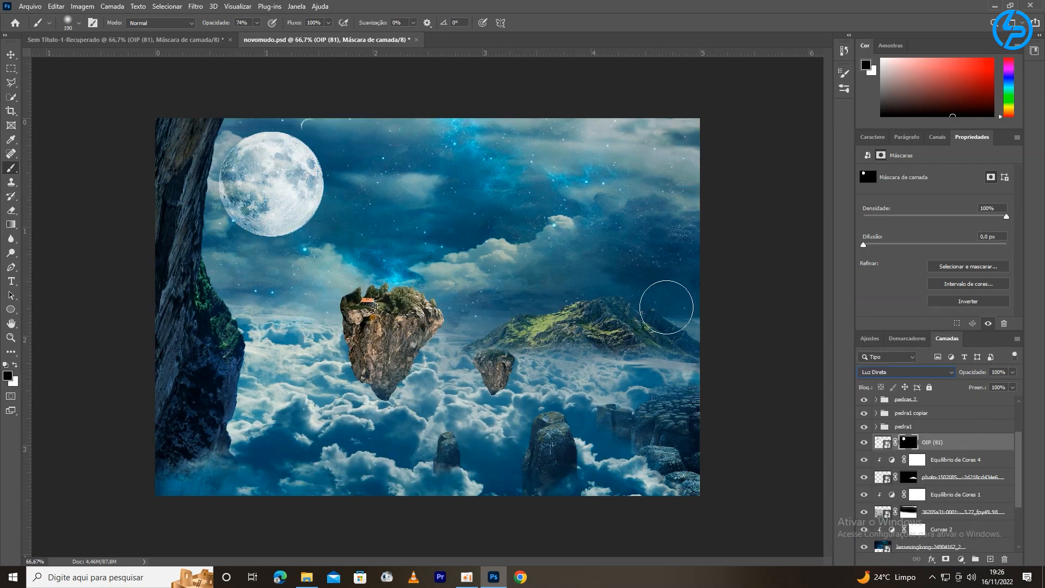
scroll(666, 307, down, 1)
scroll(666, 307, up, 3)
scroll(666, 307, down, 3)
Step: Fade the moon's right side by painting black on its mask with a soft 190 px brush at 100% opacity
click(78, 23)
drag(214, 23, 250, 23)
mouse_move(365, 208)
mouse_down()
mouse_move(333, 282)
mouse_move(346, 212)
mouse_move(335, 215)
mouse_move(356, 222)
mouse_up()
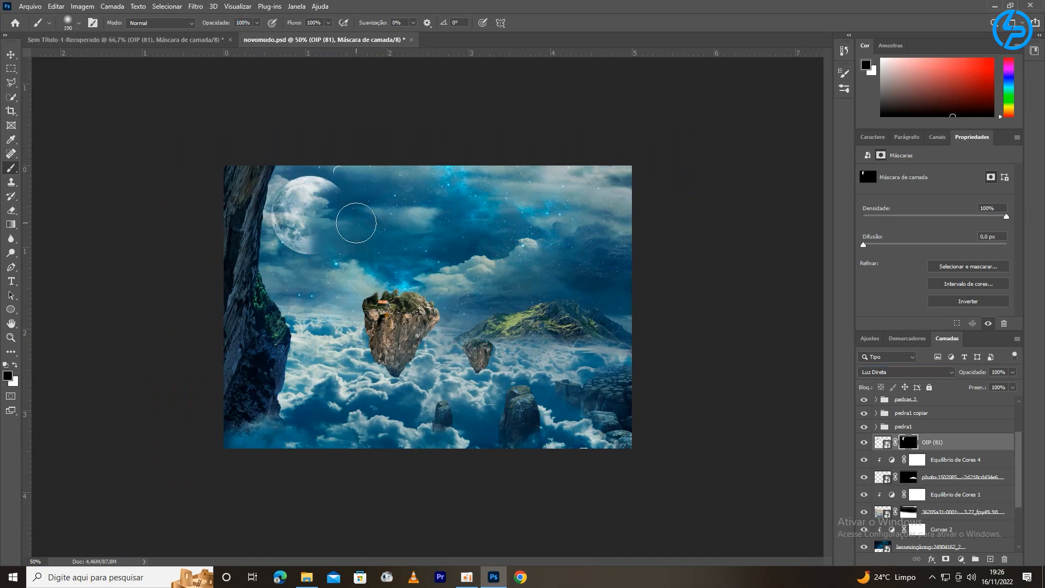
scroll(611, 260, down, 1)
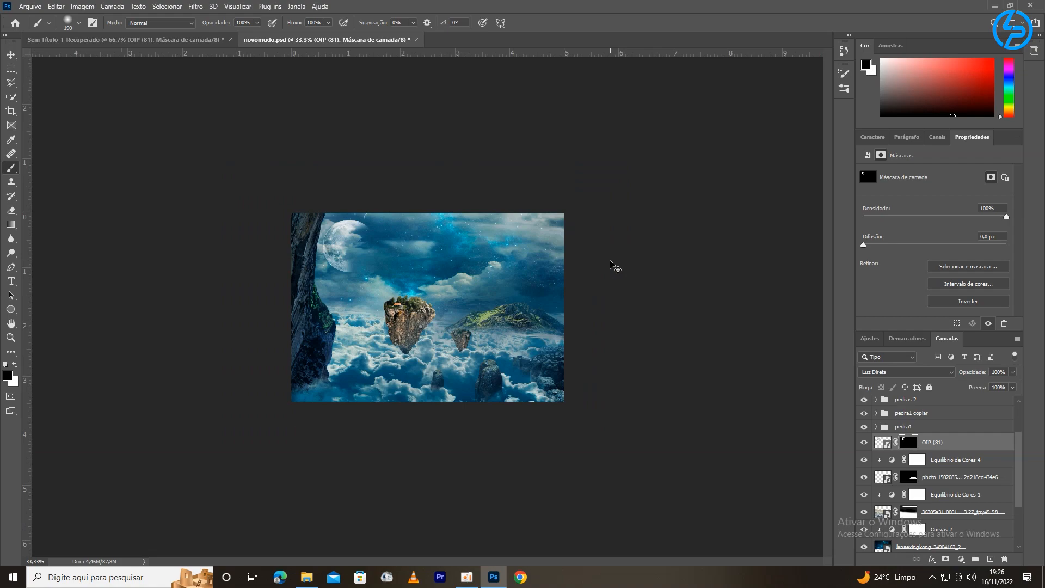
scroll(612, 266, up, 1)
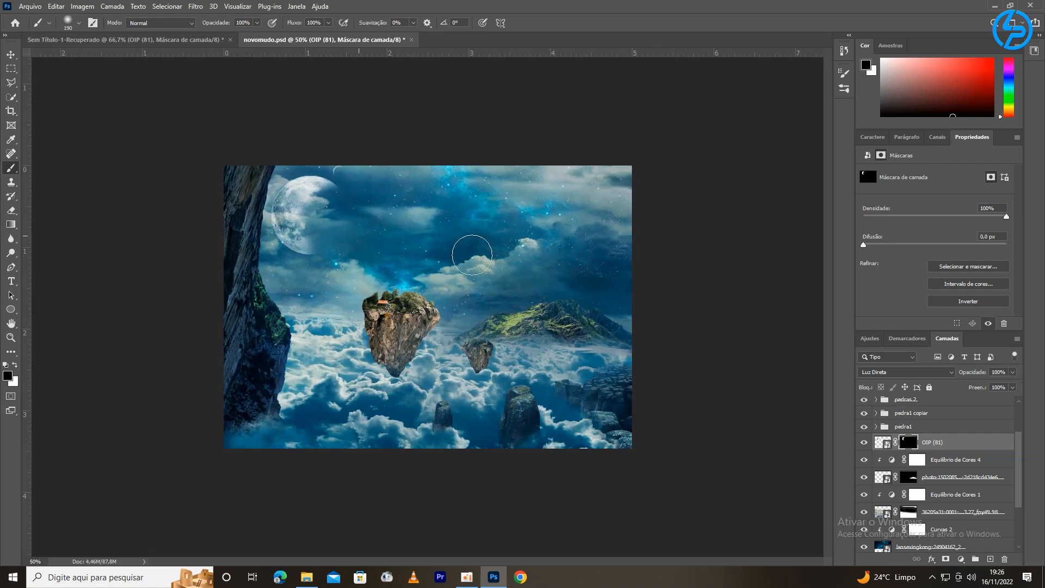
scroll(472, 255, down, 1)
scroll(551, 276, up, 3)
drag(299, 164, 471, 306)
mouse_move(392, 253)
mouse_down()
mouse_move(445, 290)
mouse_move(383, 293)
mouse_move(418, 276)
mouse_up()
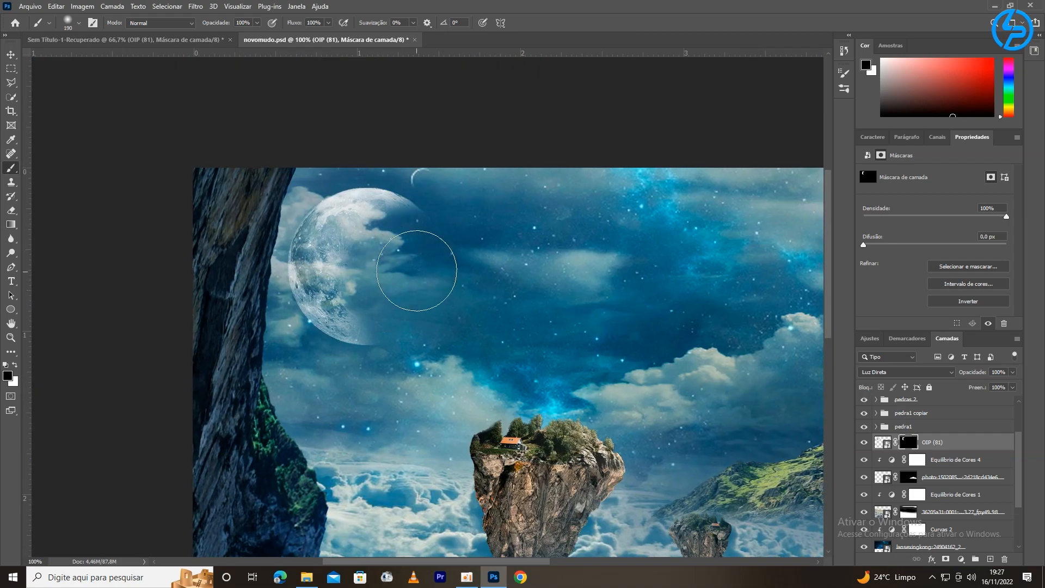
scroll(623, 304, down, 3)
Step: Enlarge the moon slightly and flip it horizontally
key(ctrl+t)
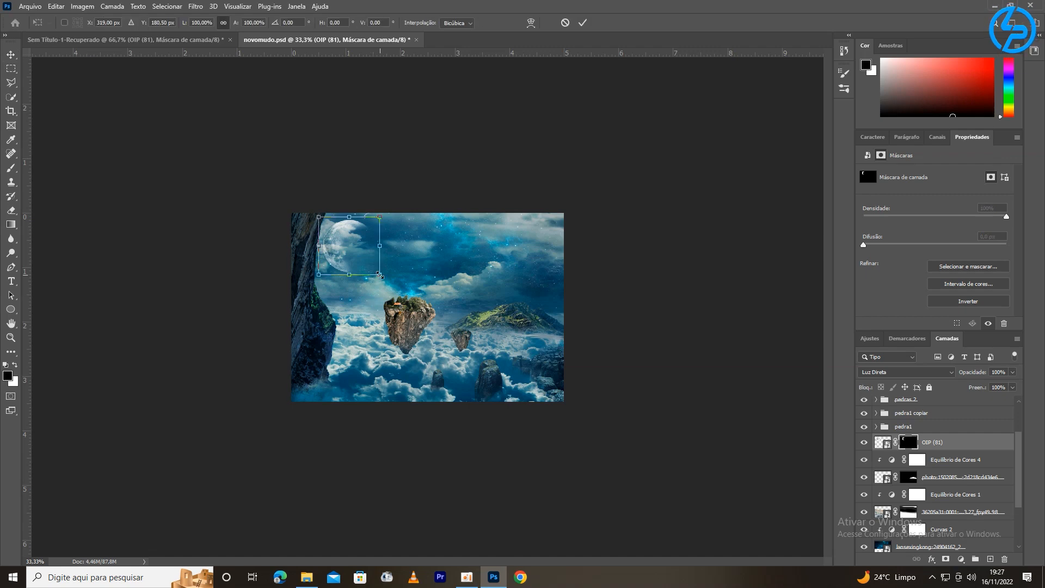
drag(378, 275, 390, 284)
click(582, 22)
click(56, 6)
mouse_move(79, 256)
click(261, 456)
Step: Resize the flipped moon a little and reposition it beside the tall cliff
key(ctrl+t)
drag(415, 238, 411, 250)
drag(382, 289, 386, 293)
drag(375, 271, 371, 272)
click(582, 22)
key(ctrl+plus)
key(ctrl+minus)
key(ctrl+plus)
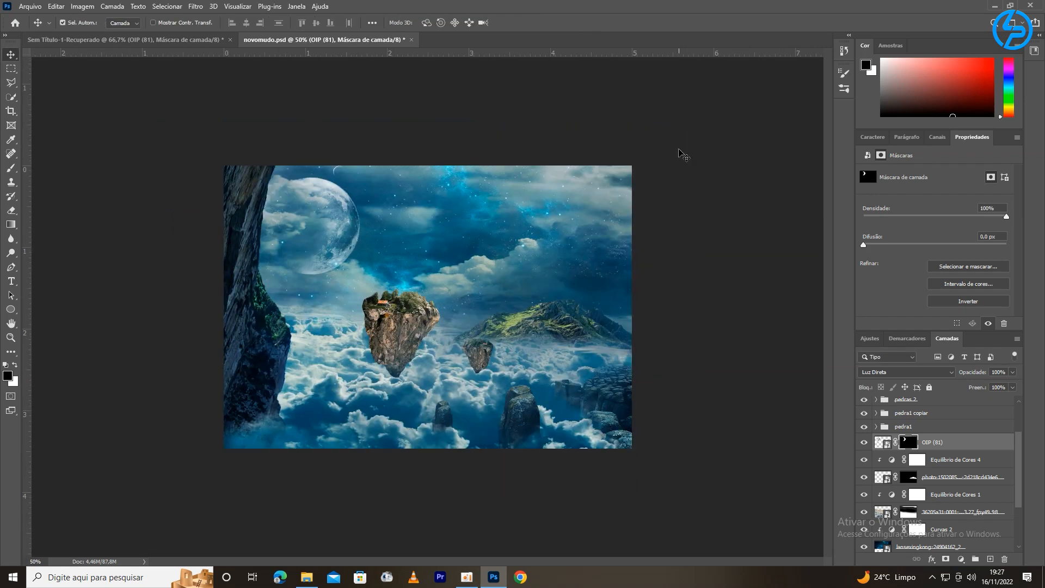
Step: Add a new layer above the moon and paint a white glow over it with a soft 446 px brush
click(990, 559)
key(b)
click(78, 23)
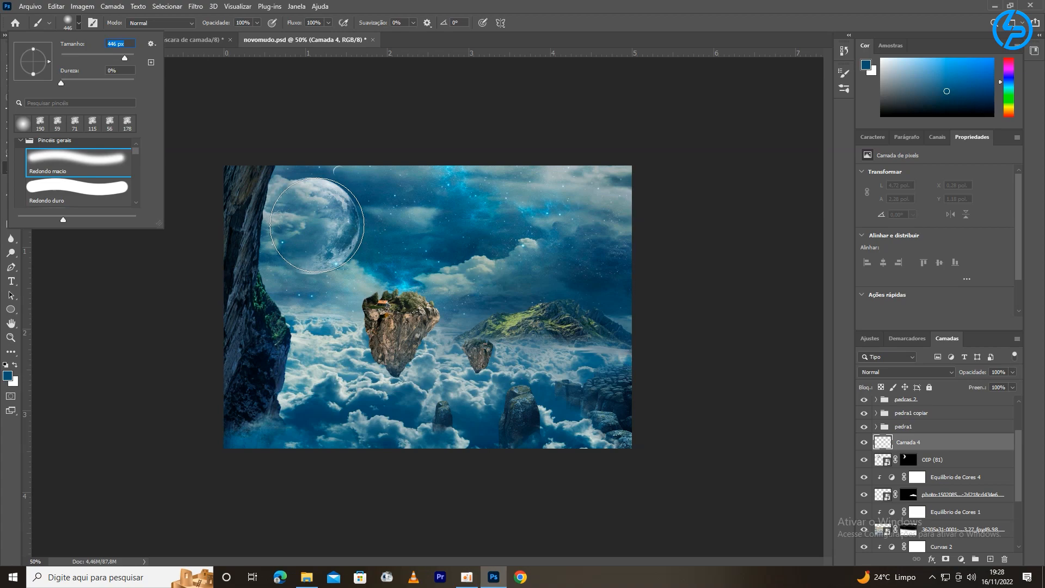
click(318, 223)
key(x)
click(316, 223)
Step: Blend the moon's glow layer with Luz Indireta and enlarge the glow beyond the disc
click(905, 372)
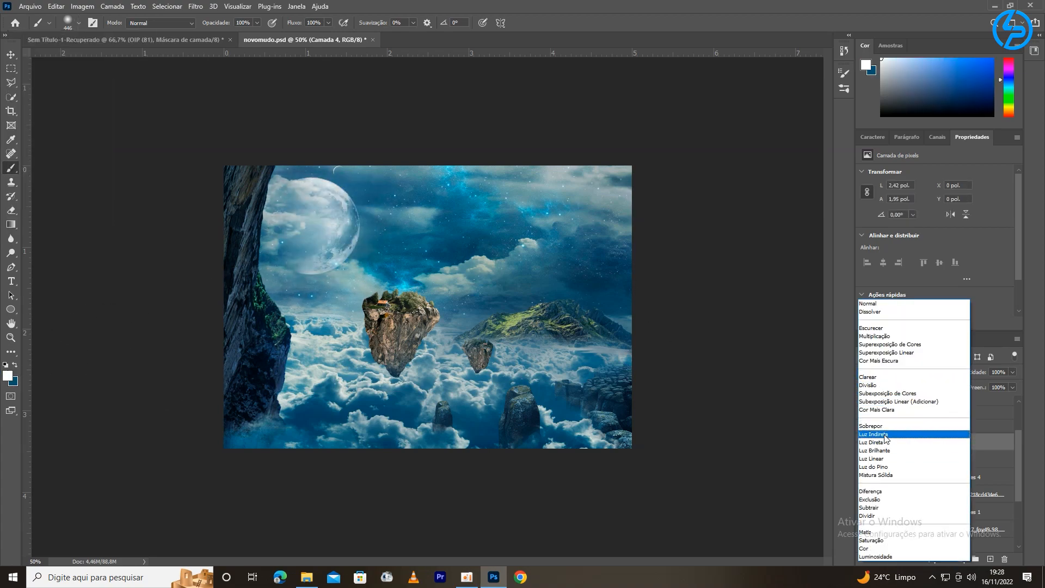
click(886, 435)
key(ctrl+plus)
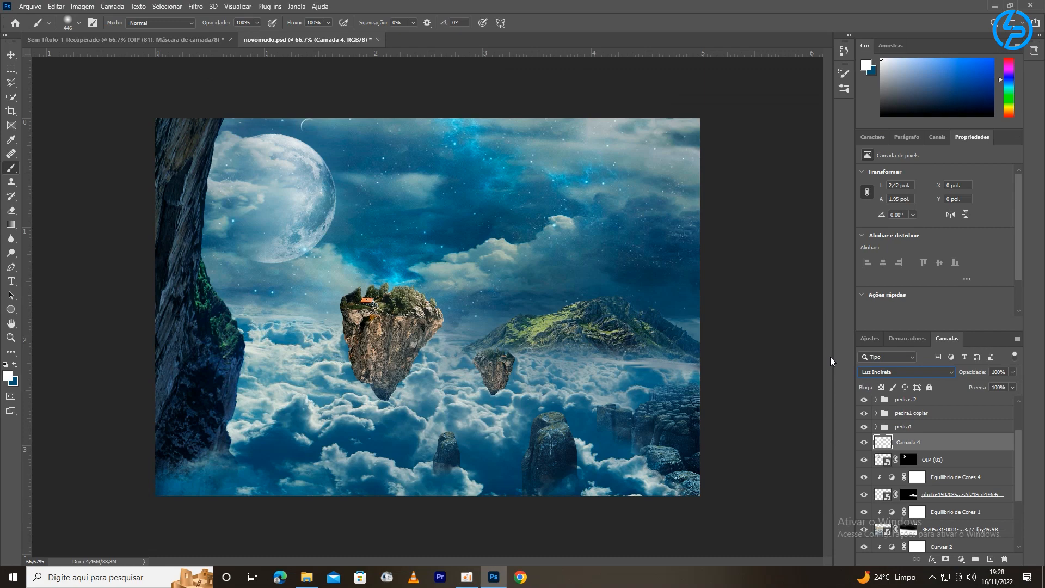
click(307, 209)
key(ctrl+minus)
key(ctrl+t)
drag(436, 333, 467, 350)
key(Return)
key(b)
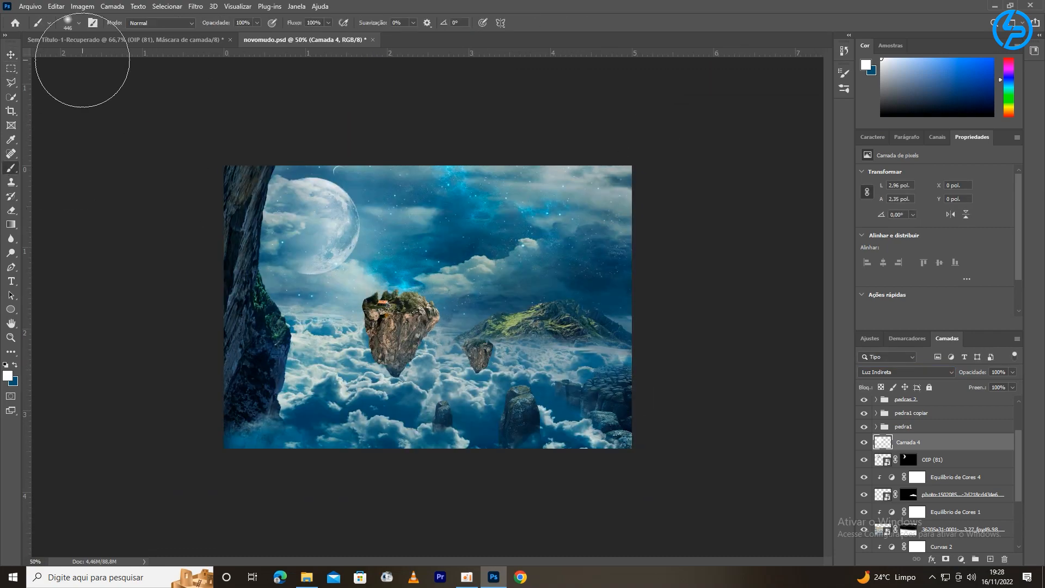
key(ctrl+minus)
key(ctrl+minus)
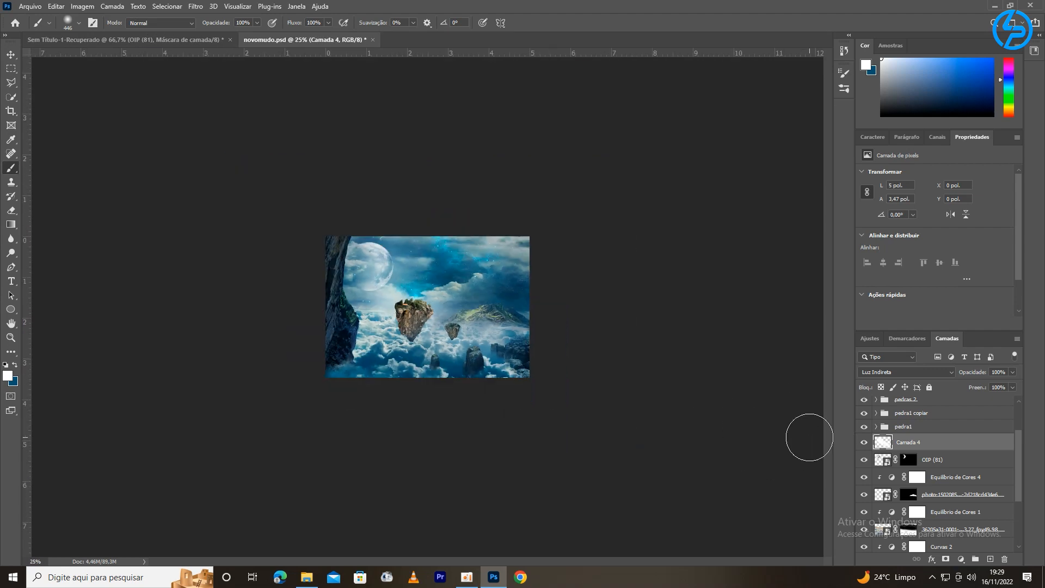
Step: Add another Luz Indireta layer above Camada 4 and paint soft white light across the scene at 73% brush opacity
key(ctrl+shift+alt+n)
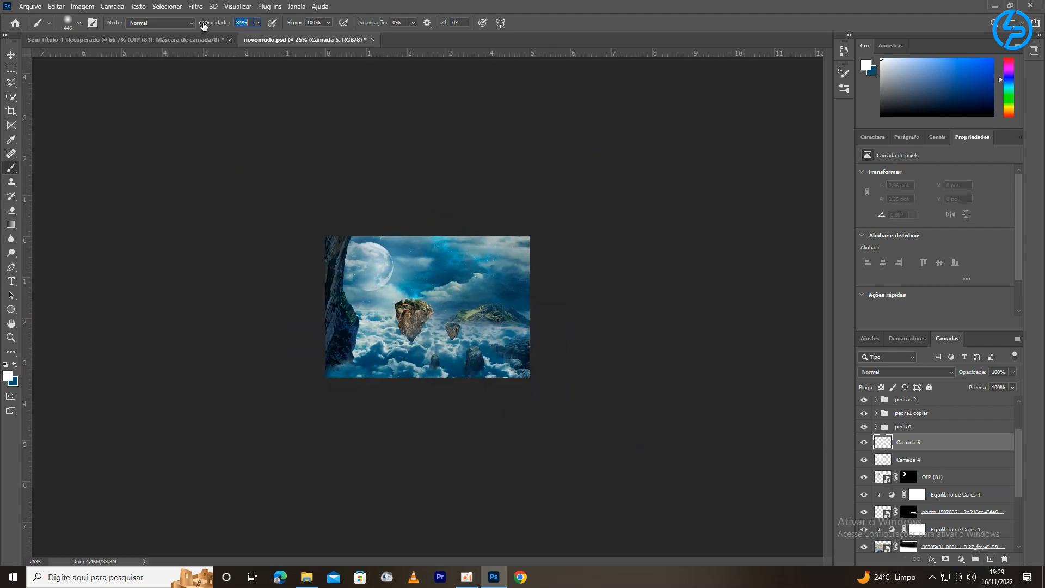
click(929, 459)
click(929, 443)
click(906, 371)
click(892, 434)
key(ctrl+plus)
key(ctrl+plus)
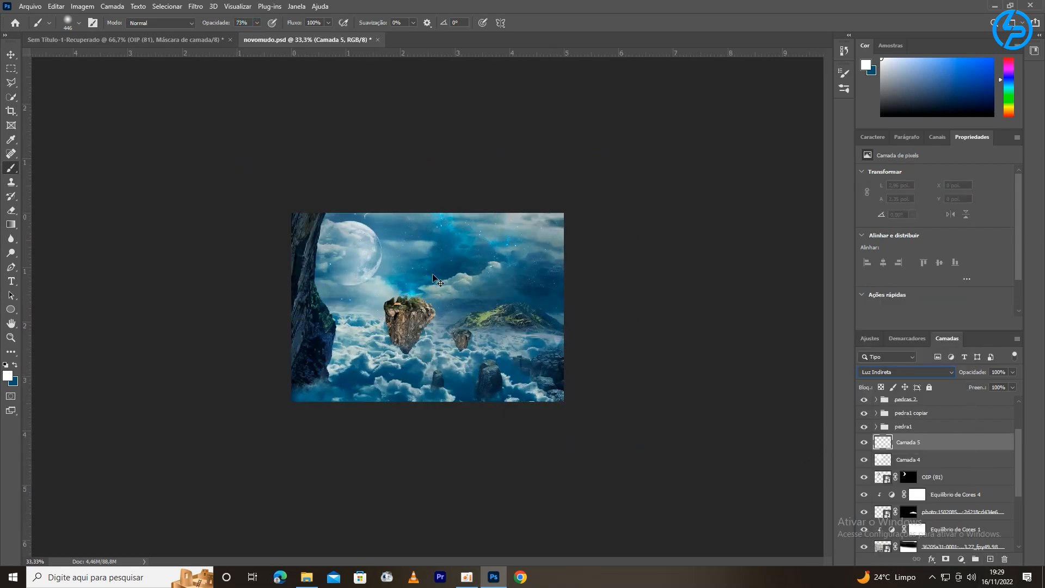
key(ctrl+minus)
key(v)
key(ctrl+minus)
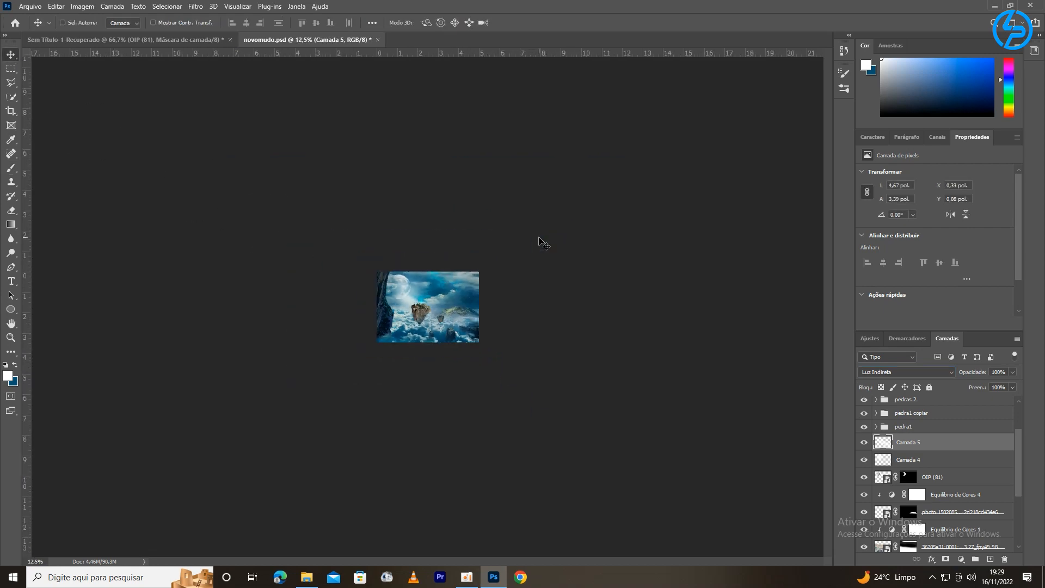
Step: Examine the painted light across the whole composition at several magnifications
key(ctrl+plus)
key(ctrl+plus)
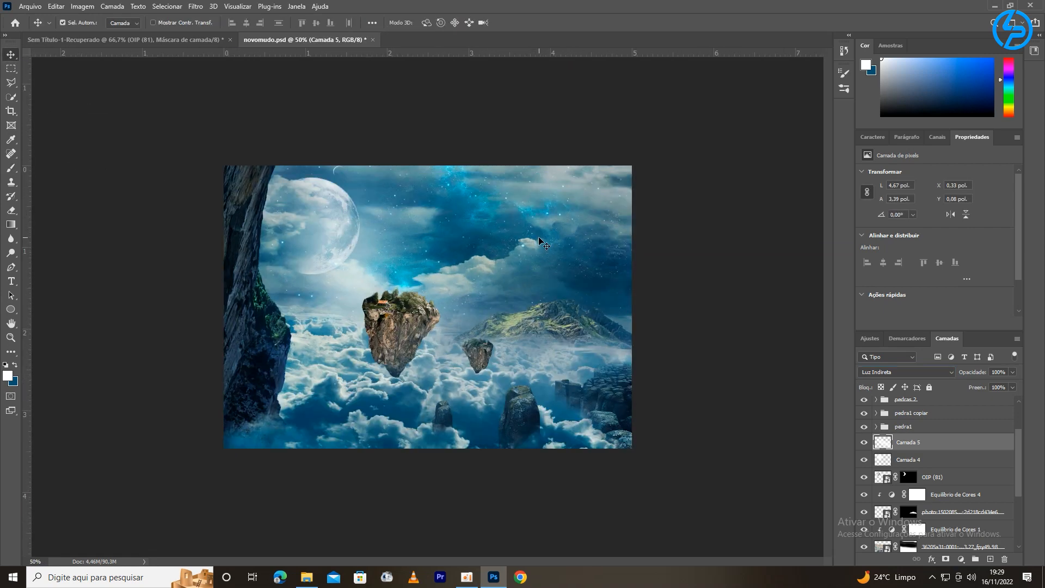
key(ctrl+plus)
key(ctrl+plus)
key(ctrl+minus)
key(ctrl+minus)
key(ctrl+plus)
key(ctrl+plus)
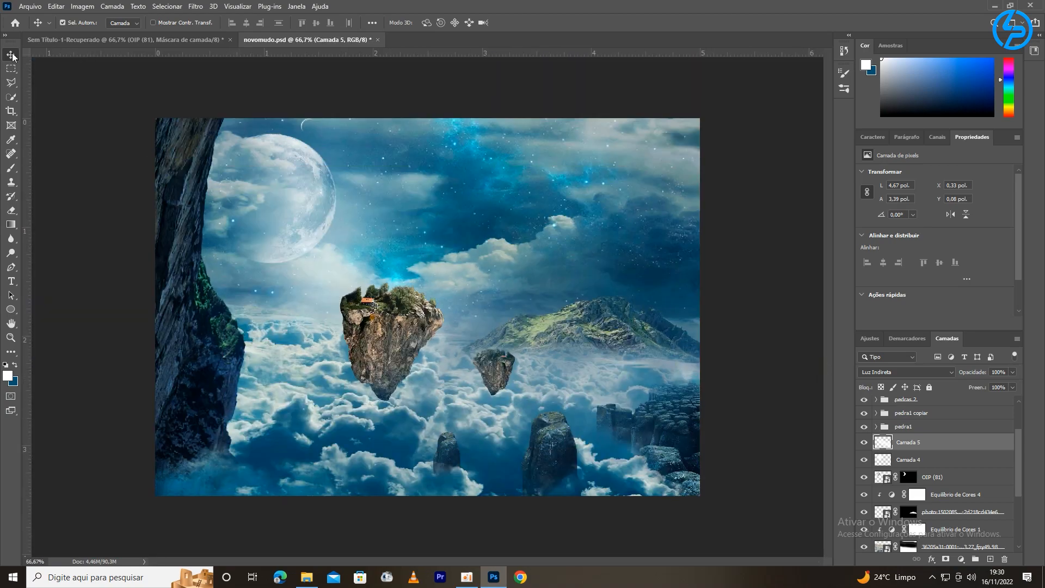
Step: Switch to the Sem Título-1-Recuperado document and bring the blue spaceship picture into close view for cutting out
click(81, 40)
drag(286, 411, 234, 315)
drag(882, 409, 900, 400)
mouse_move(259, 319)
mouse_down()
mouse_move(364, 340)
mouse_move(371, 351)
mouse_up()
click(10, 97)
key(ctrl+plus)
key(ctrl+plus)
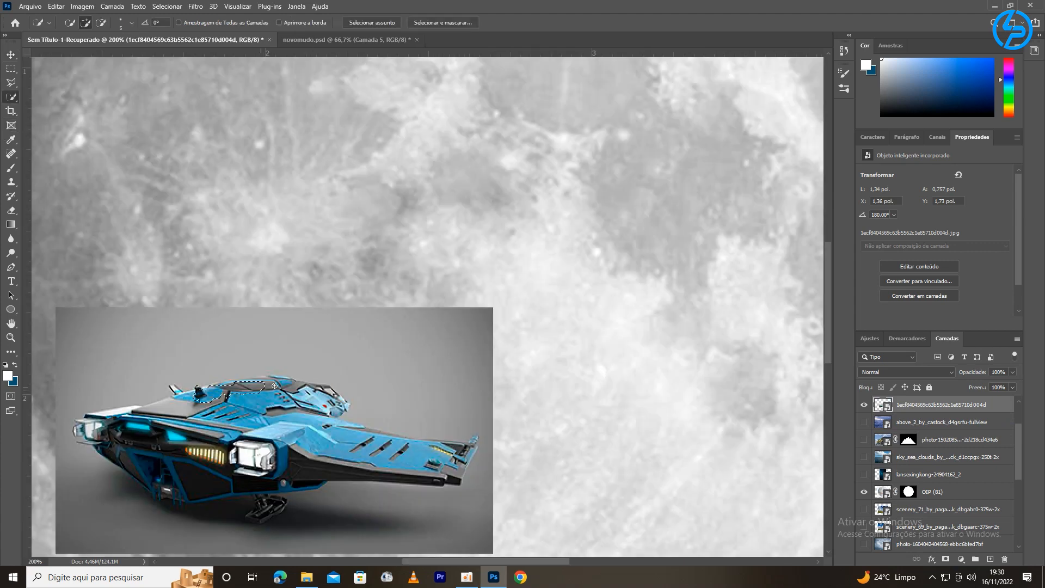
Step: Trace the spaceship's outline with the Pen tool to mask it out of its grey background
click(10, 267)
key(ctrl+plus)
drag(220, 416, 683, 164)
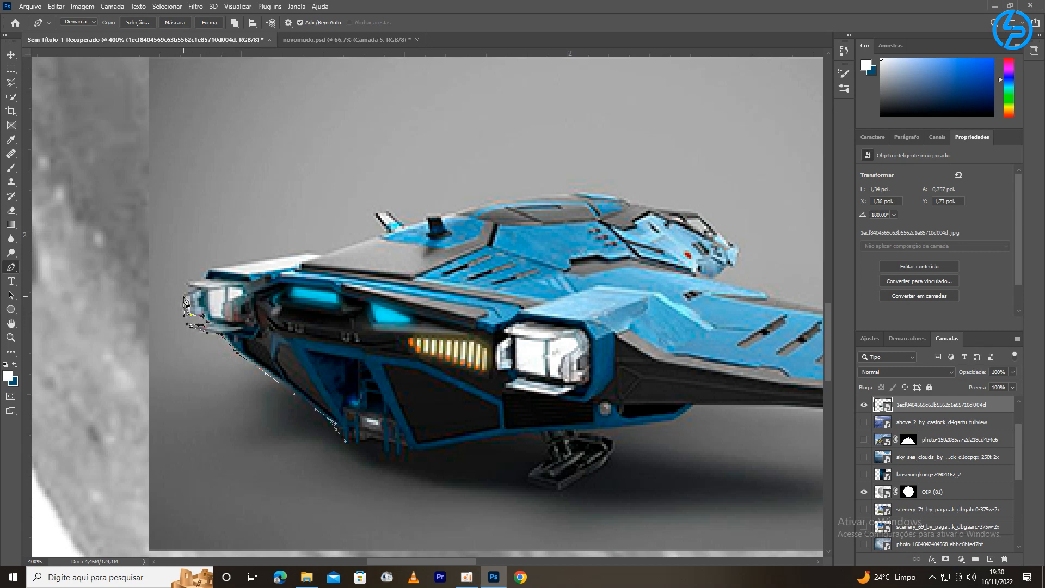
key(ctrl+plus)
key(ctrl+plus)
drag(195, 289, 342, 398)
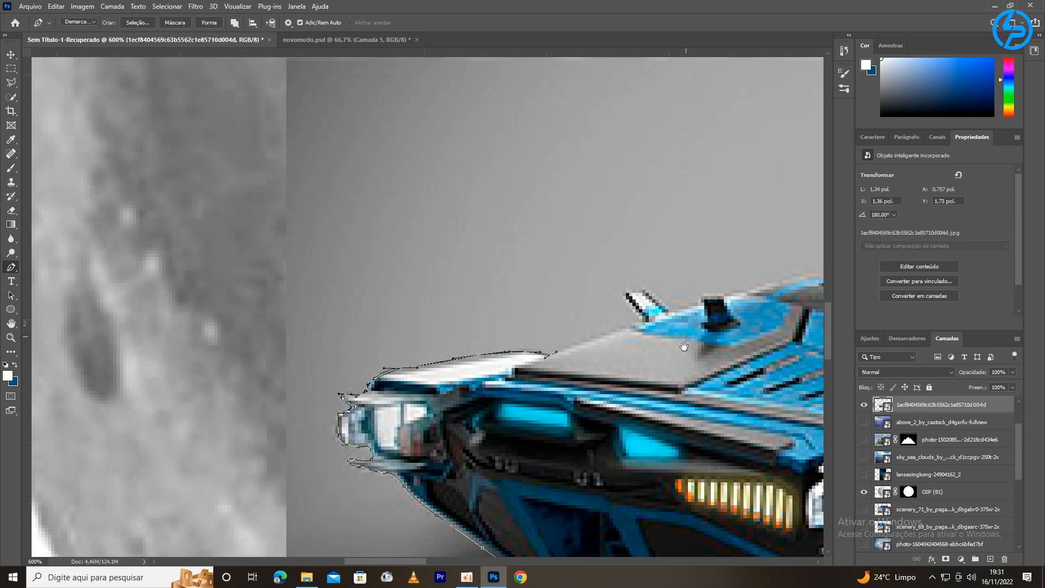
drag(683, 347, 589, 404)
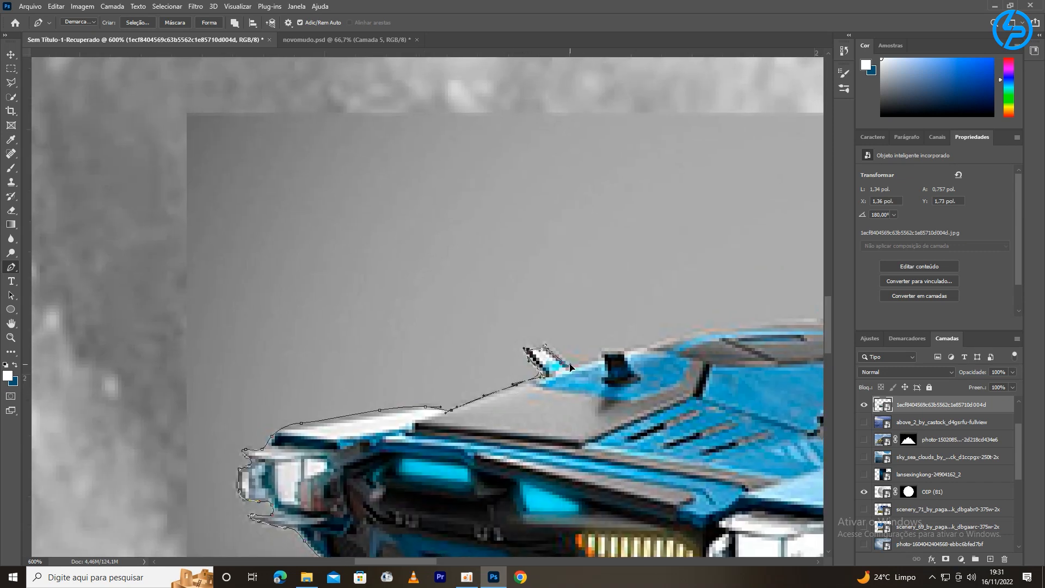
drag(608, 351, 459, 414)
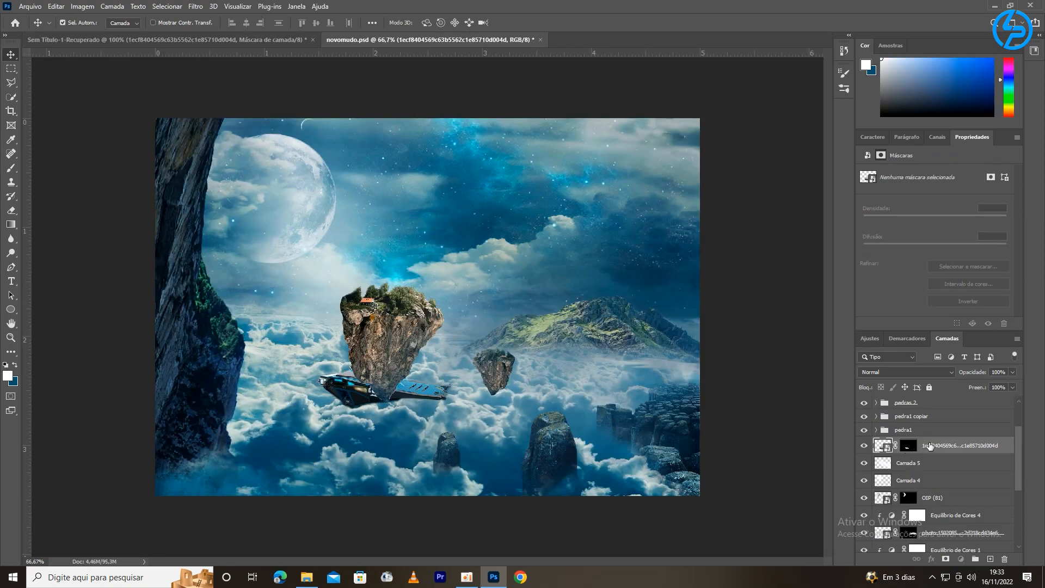
Step: Move the spaceship layer to the top of the layer stack in novomudo.psd
drag(929, 445, 930, 398)
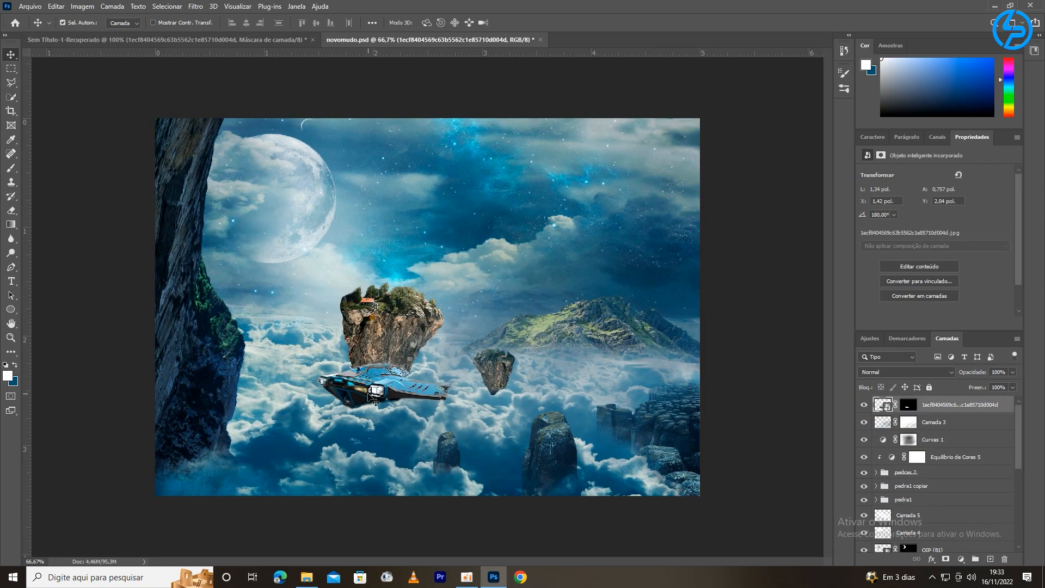
key(ctrl+plus)
drag(466, 435, 484, 452)
Step: Refine the spaceship's mask edge with 46% contrast and a -6% edge shift
double_click(906, 404)
drag(861, 412, 894, 411)
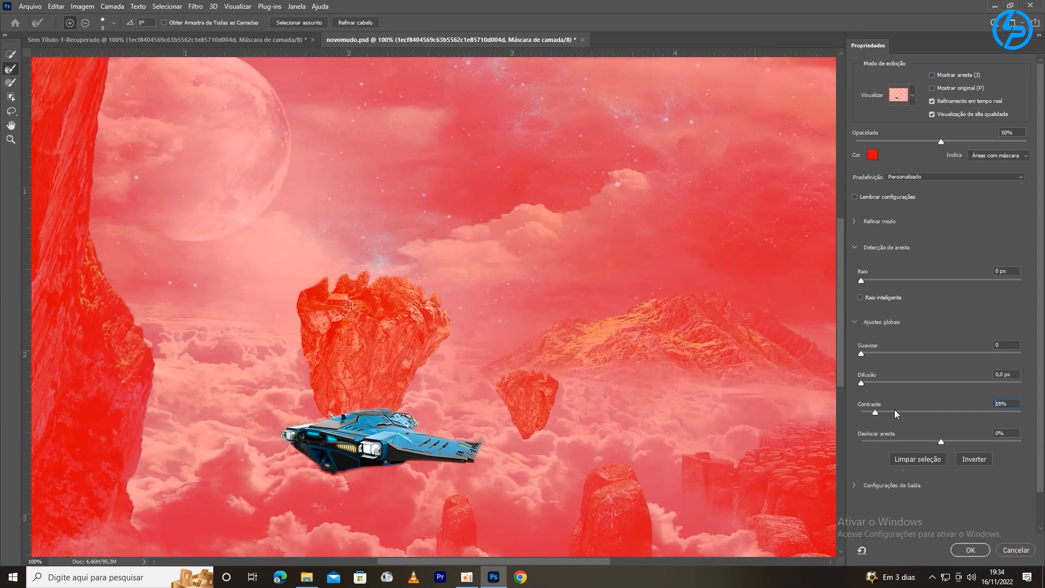
drag(940, 446, 937, 439)
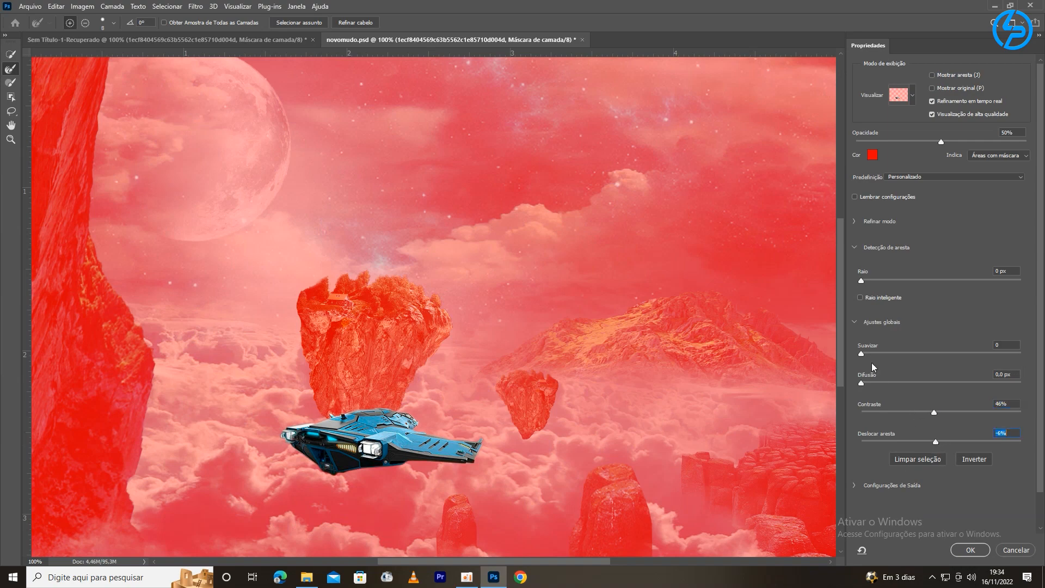
click(971, 549)
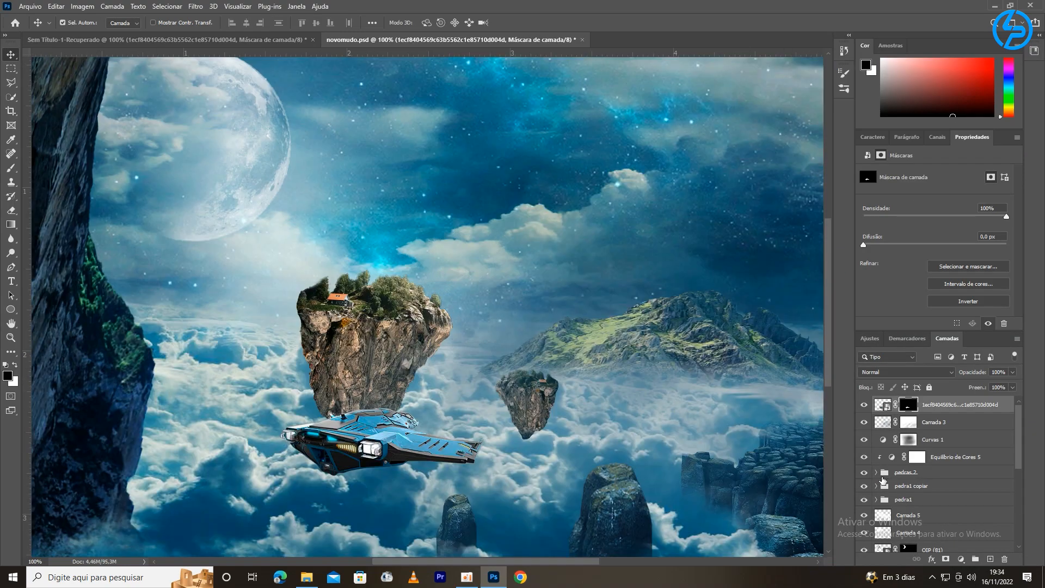
key(ctrl+plus)
drag(358, 470, 420, 387)
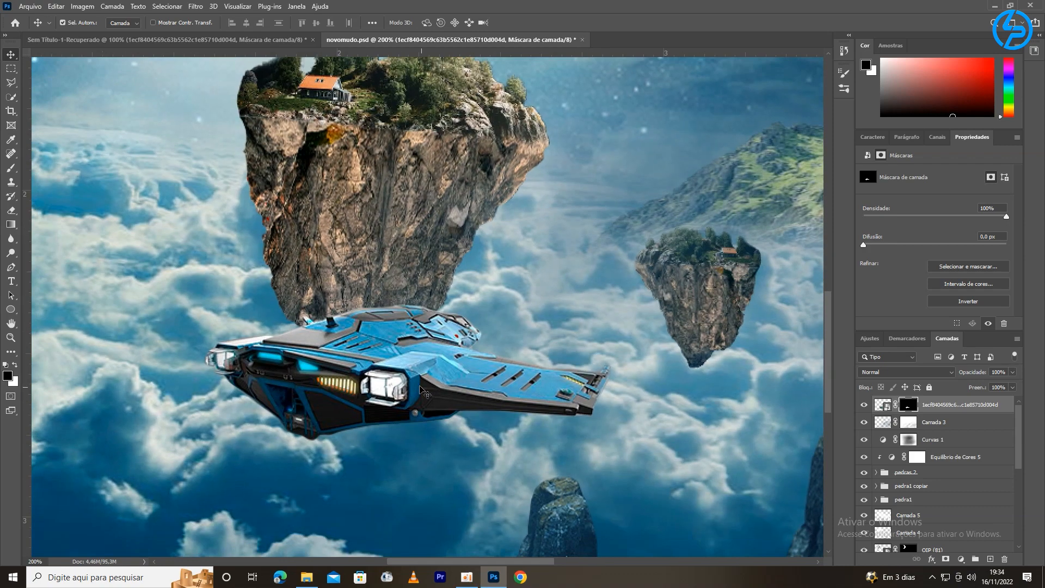
Step: Paint black on the spaceship's layer mask with a small brush at 100% opacity to clean up the fringe along its underside
right_click(944, 409)
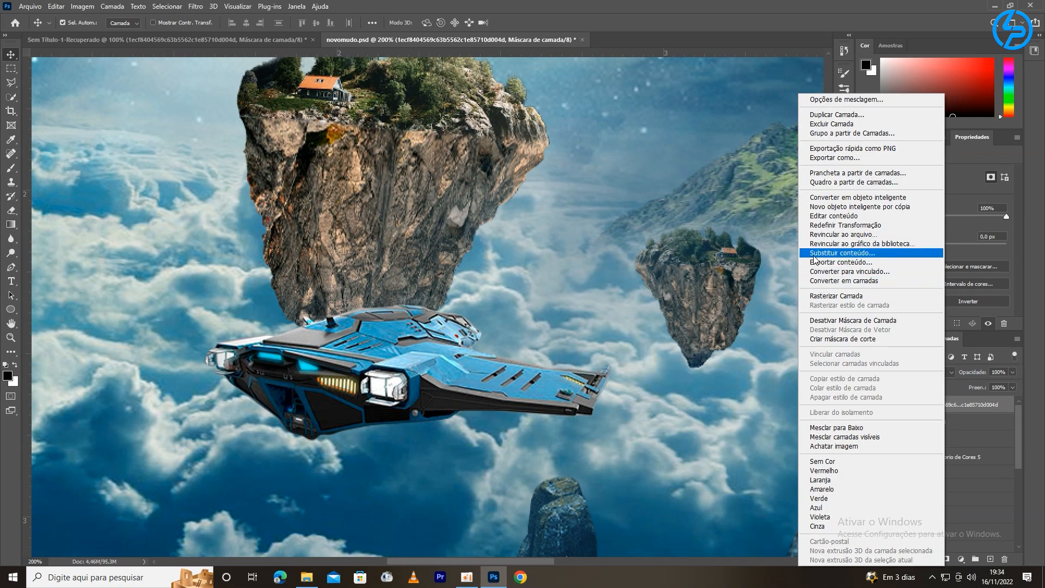
click(855, 88)
click(11, 168)
click(69, 23)
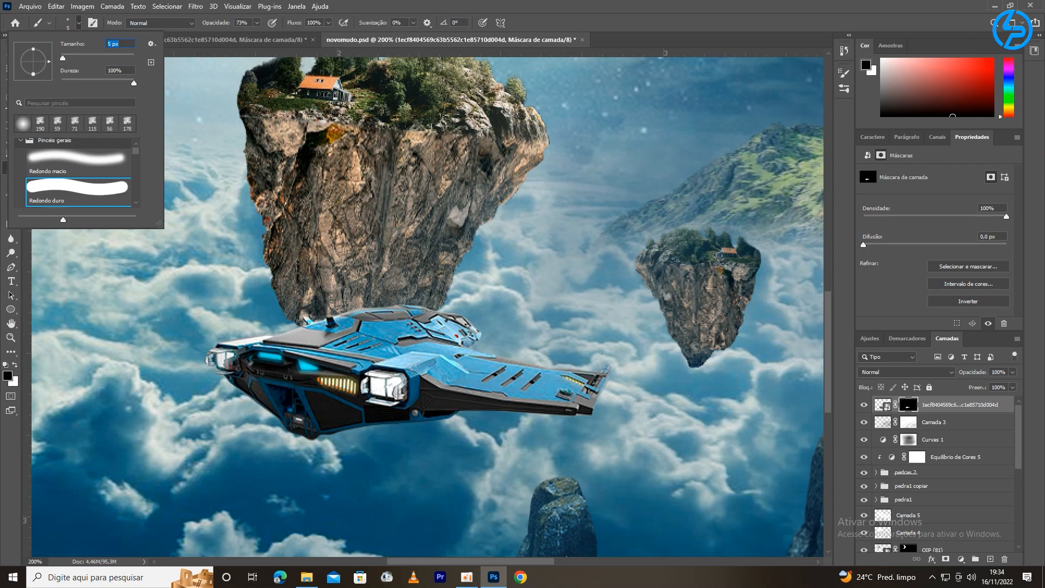
scroll(408, 476, up, 5)
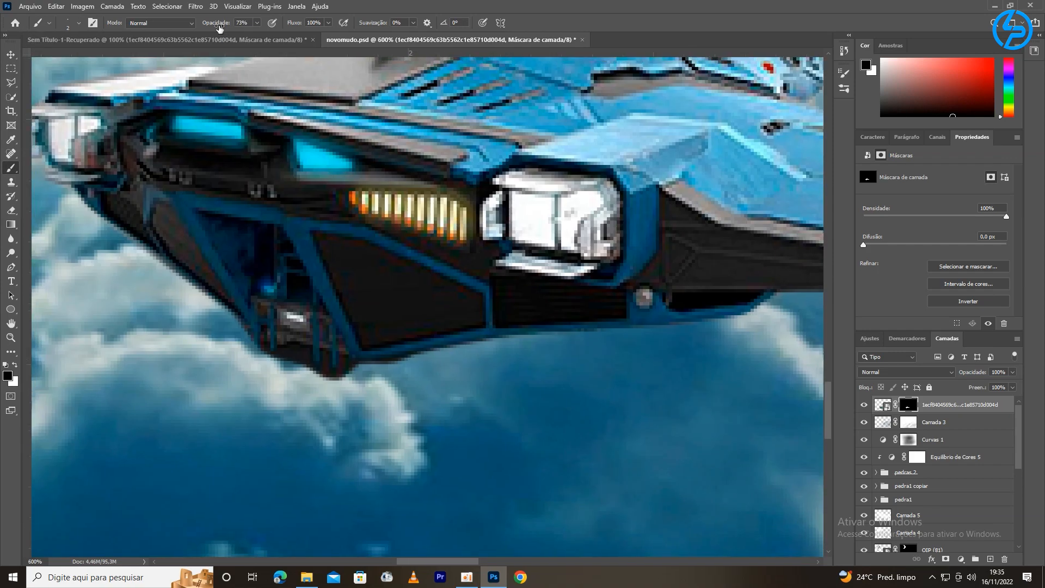
drag(219, 29, 240, 28)
click(77, 23)
drag(406, 360, 378, 366)
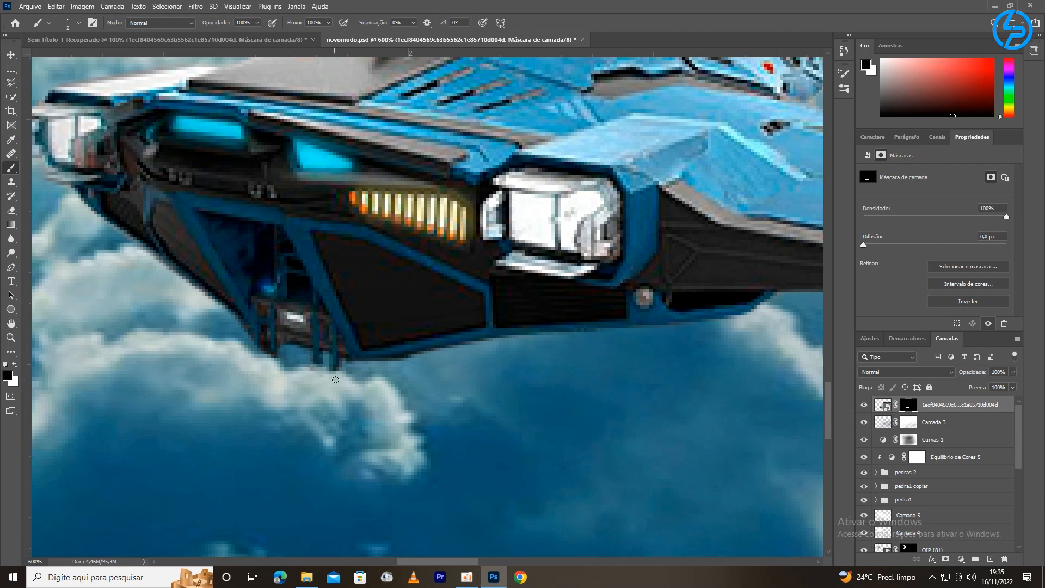
key(ctrl+plus)
key(ctrl+plus)
drag(443, 444, 749, 458)
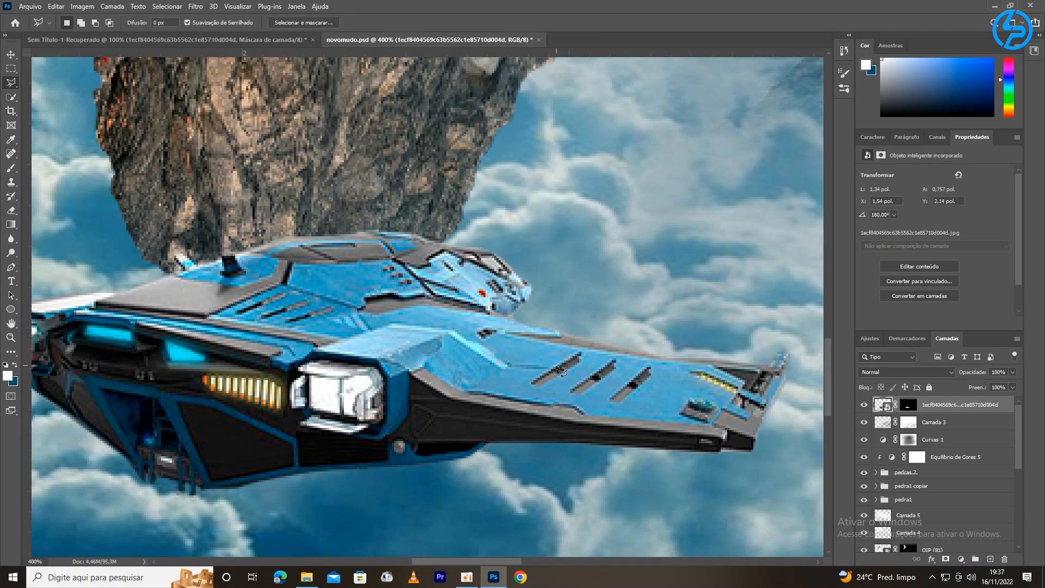
Step: Rasterize the spaceship layer so its mask is merged into an ordinary pixel layer
right_click(939, 404)
key(Escape)
right_click(912, 404)
click(802, 296)
Step: Select the ship's right wing and engine with the Polygonal Lasso and copy them to a new layer
click(309, 343)
click(280, 518)
click(512, 512)
click(797, 498)
click(811, 311)
click(431, 301)
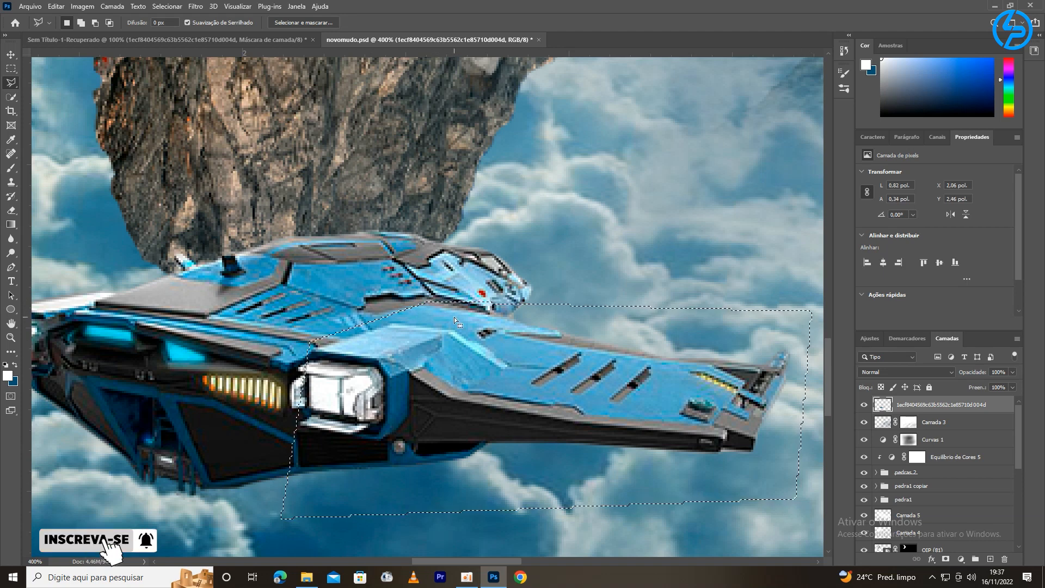
key(ctrl+j)
key(v)
click(863, 405)
click(912, 422)
right_click(912, 422)
click(864, 404)
click(56, 6)
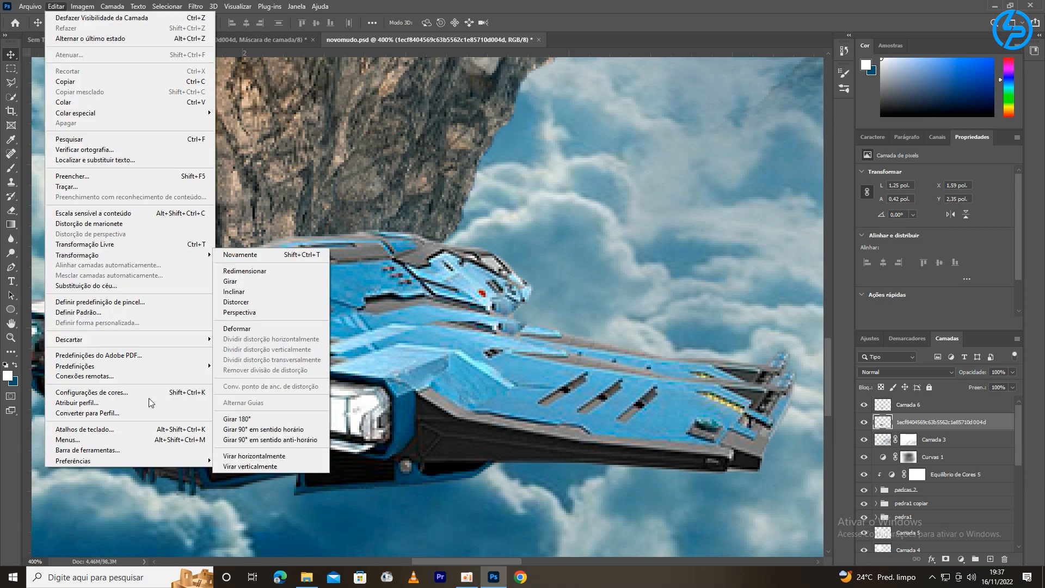
click(254, 455)
Step: Flip the copied wing on Camada 6 horizontally and move it to the opposite side of the spaceship
click(939, 409)
click(56, 6)
mouse_move(166, 256)
click(248, 457)
key(ctrl+minus)
key(ctrl+minus)
drag(444, 452, 133, 412)
Step: Distort the mirrored wing's corners to angle it toward the hull in the spaceship's perspective
click(56, 6)
mouse_move(72, 258)
click(227, 302)
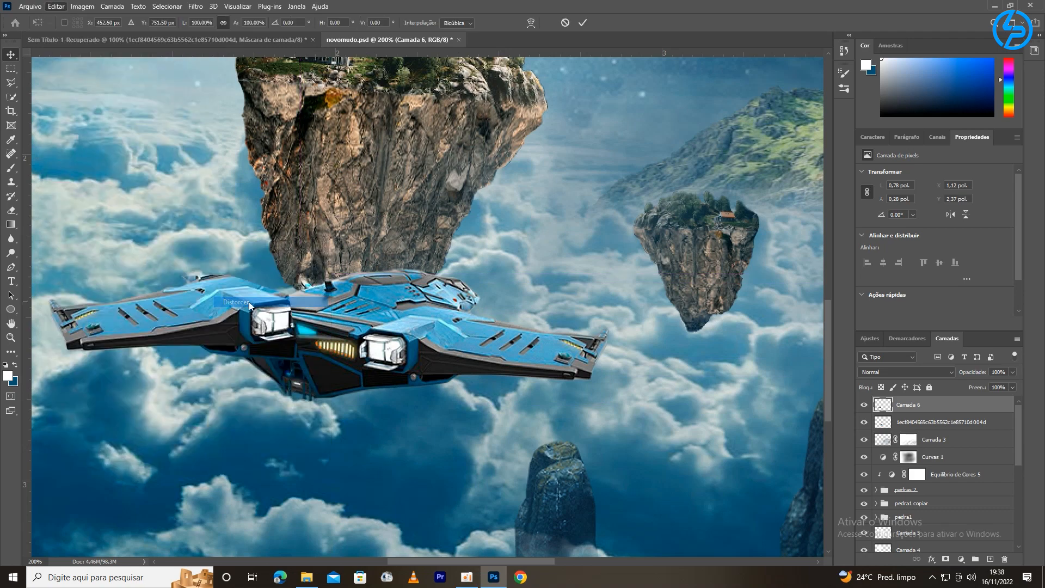
drag(228, 302, 248, 308)
drag(283, 390, 435, 417)
drag(220, 354, 296, 315)
drag(457, 358, 431, 364)
drag(447, 402, 436, 374)
drag(271, 321, 243, 318)
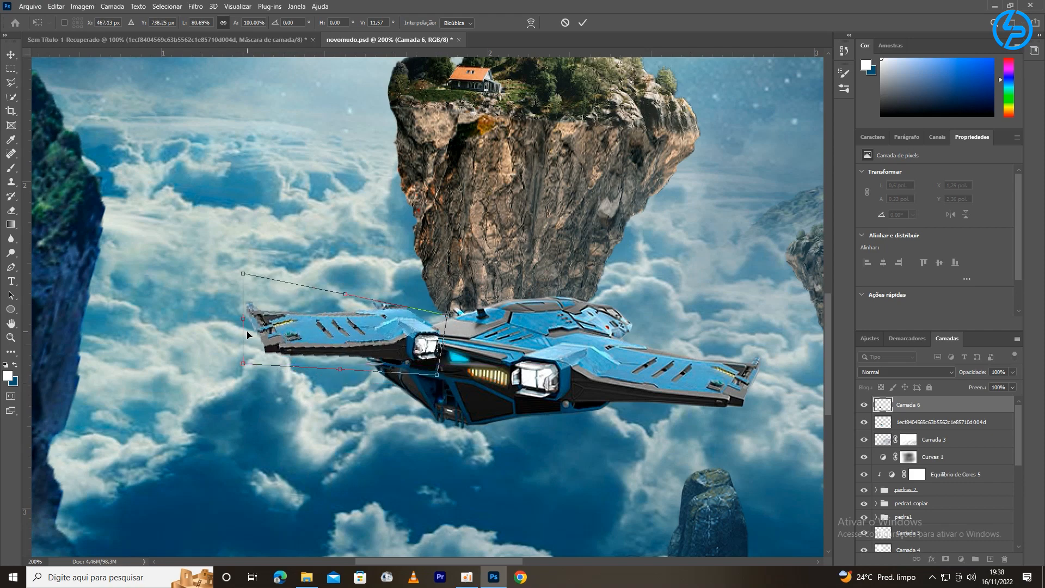
Step: Skew and rescale the mirrored wing to 99.62% width and 85.52% height, rotated 10.11°, and apply the transform
drag(332, 331, 343, 331)
drag(254, 274, 313, 274)
drag(254, 363, 303, 351)
drag(470, 418, 514, 459)
drag(350, 352, 299, 350)
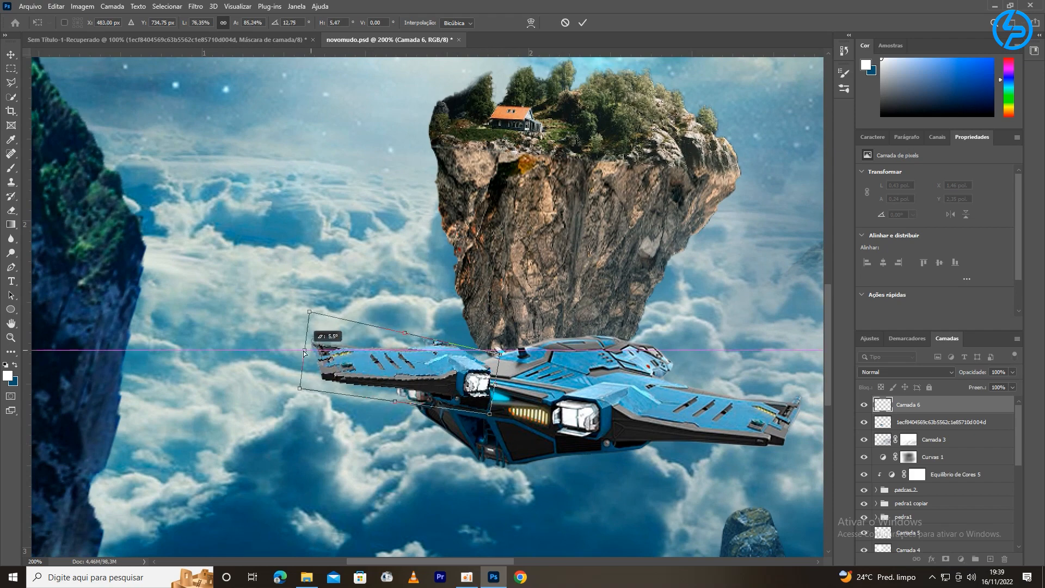
drag(405, 363, 428, 365)
drag(322, 352, 310, 349)
drag(518, 386, 542, 384)
drag(311, 350, 304, 335)
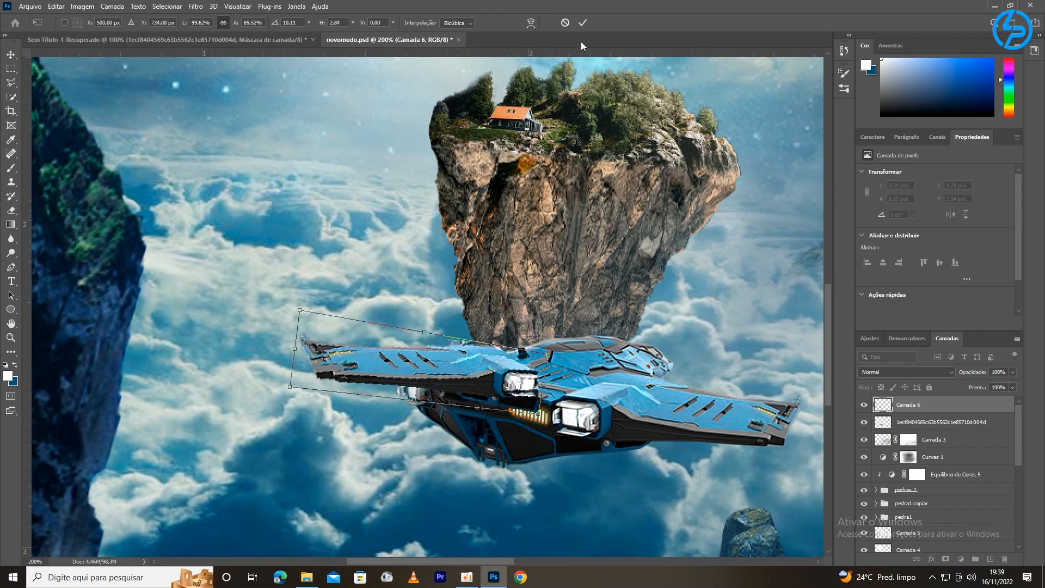
click(582, 22)
Step: Move the mirrored wing layer Camada 6 below the spaceship layer so it sits behind the hull
key(ctrl+minus)
key(ctrl+minus)
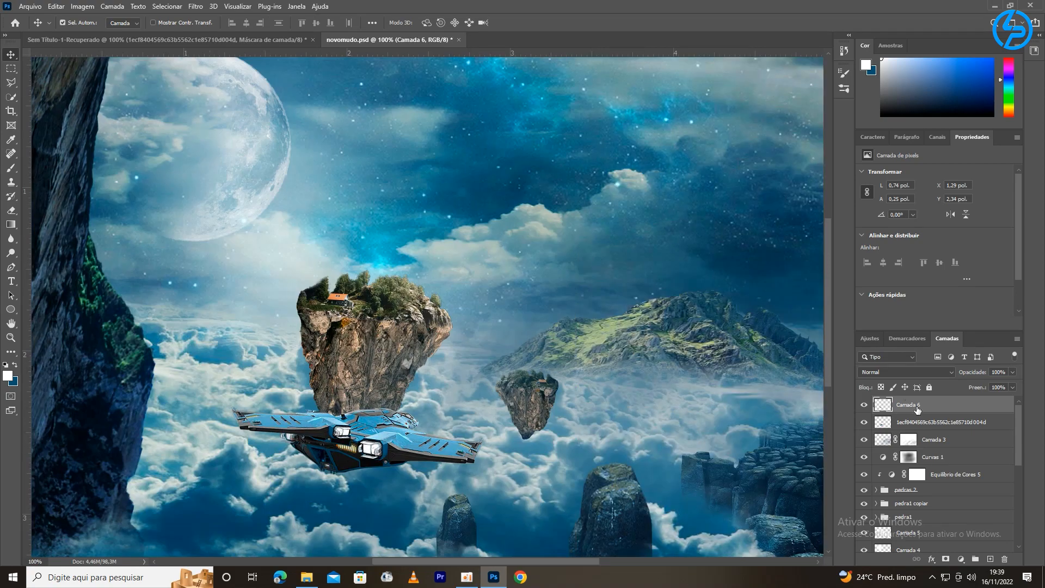
key(ctrl+bracketleft)
key(ctrl+plus)
key(ctrl+plus)
drag(435, 363, 661, 149)
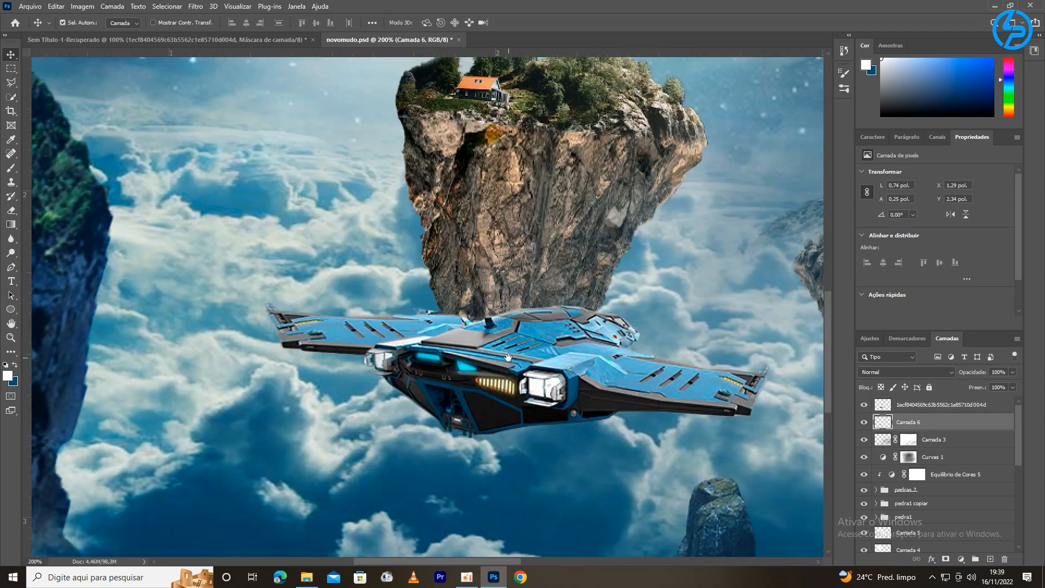
Step: Distort the mirrored wing to 90.77% width with a 7.07° vertical skew and nudge it down behind the hull
key(ctrl+t)
drag(370, 334, 371, 343)
click(55, 6)
mouse_move(81, 258)
click(235, 304)
drag(266, 352, 289, 324)
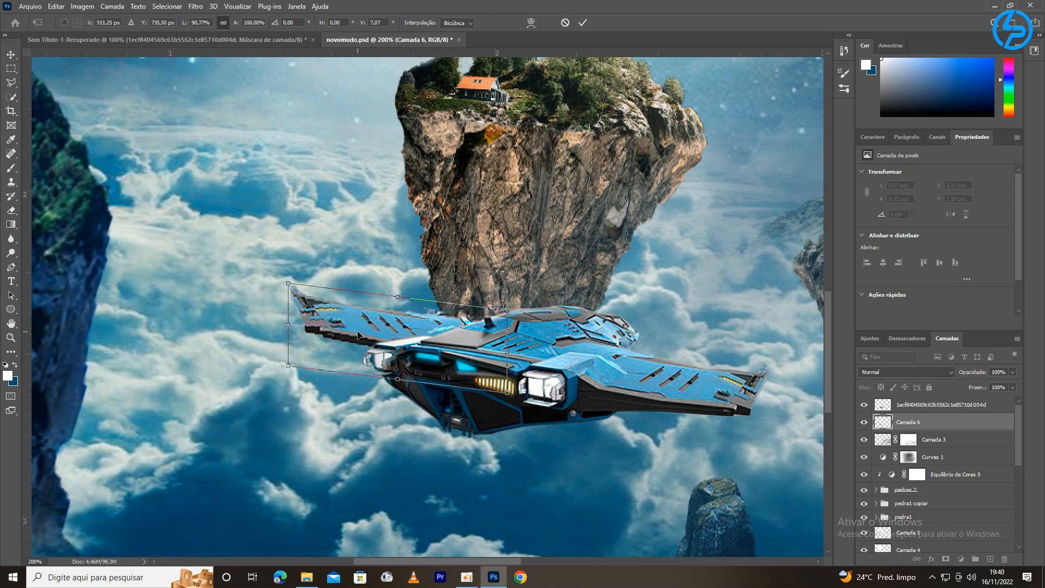
drag(288, 283, 289, 299)
key(Down)
key(Down)
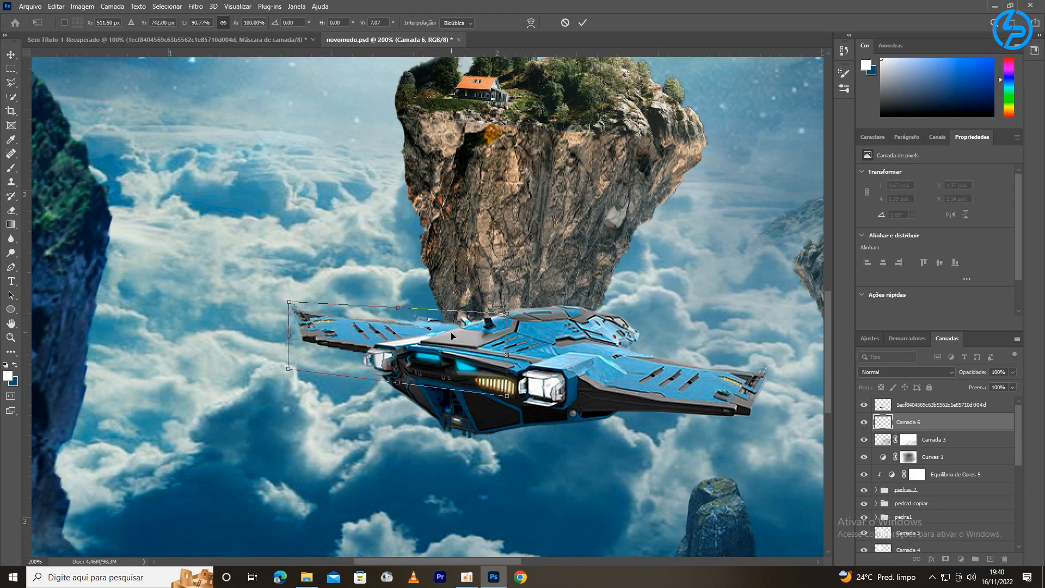
click(582, 25)
Step: Scale the mirrored wing up to 117.99% and apply the transform
key(ctrl+minus)
key(ctrl+minus)
key(ctrl+minus)
key(ctrl+plus)
key(ctrl+plus)
key(ctrl+plus)
key(ctrl+plus)
drag(446, 479, 608, 250)
key(ctrl+t)
drag(131, 266, 99, 262)
key(ctrl+minus)
key(ctrl+minus)
key(ctrl+minus)
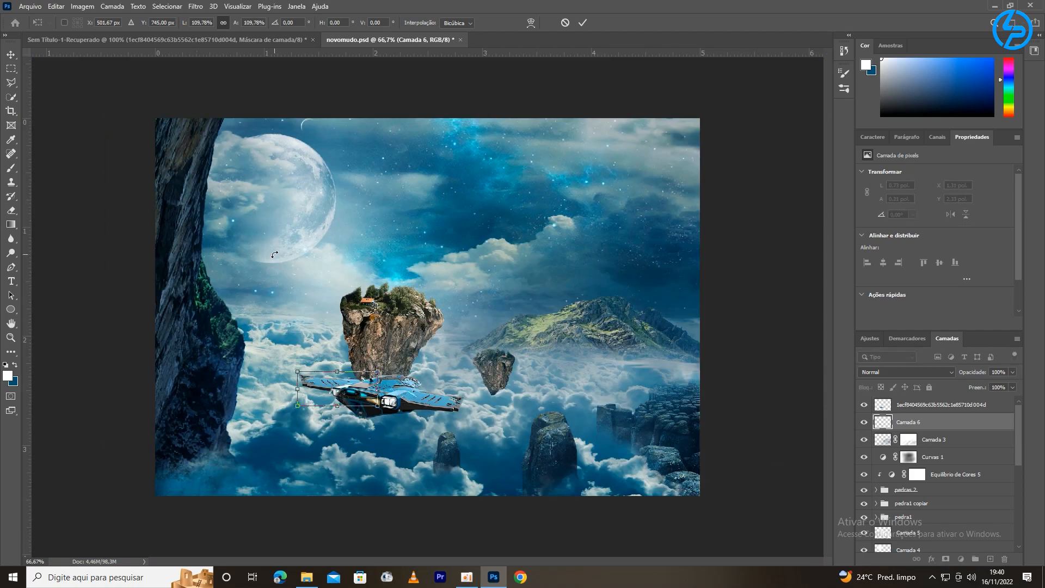
drag(290, 392, 286, 392)
key(Return)
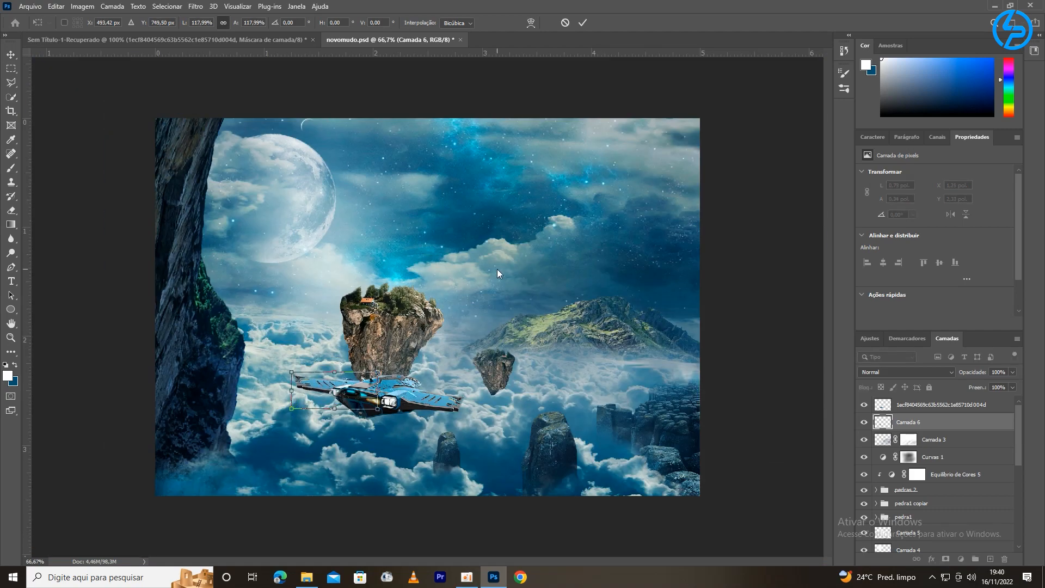
Step: Nudge the mirrored wing closer to the hull and shrink it slightly to about 0.75 by 0.32 inches
key(ctrl+plus)
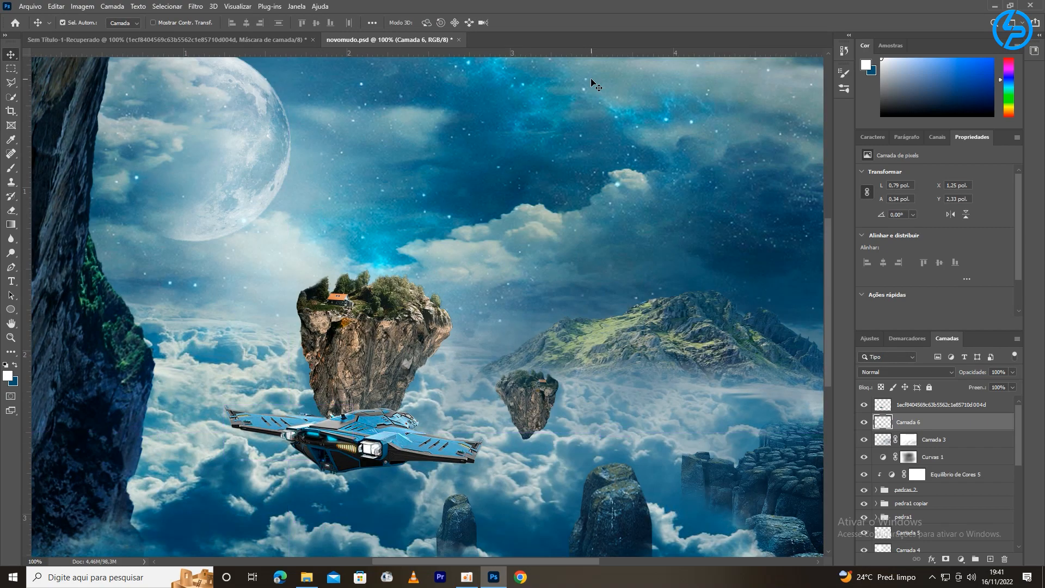
key(ctrl+t)
key(Right)
key(Right)
key(Right)
key(Right)
key(Right)
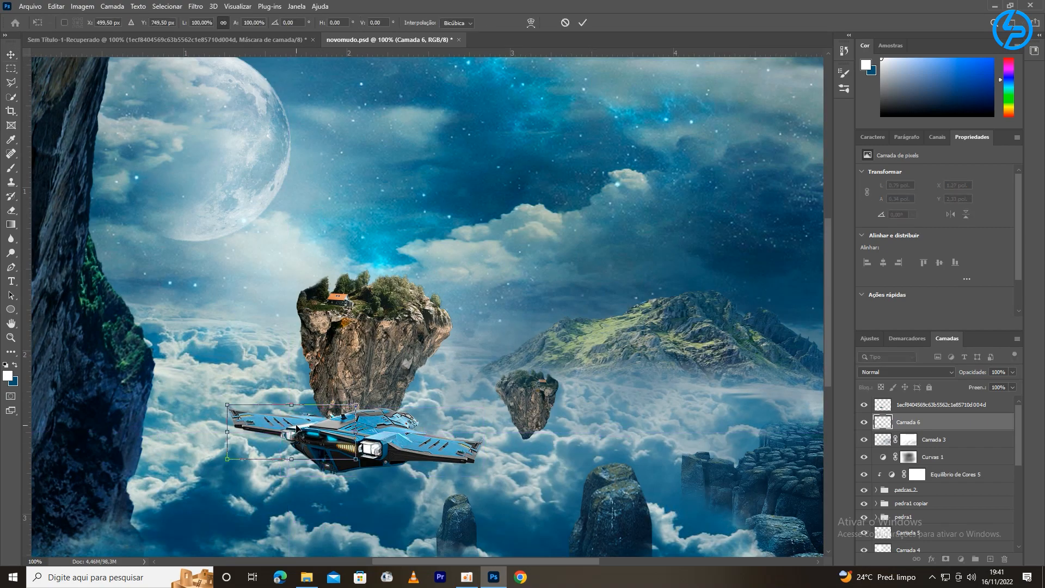
key(ctrl+plus)
key(ctrl+plus)
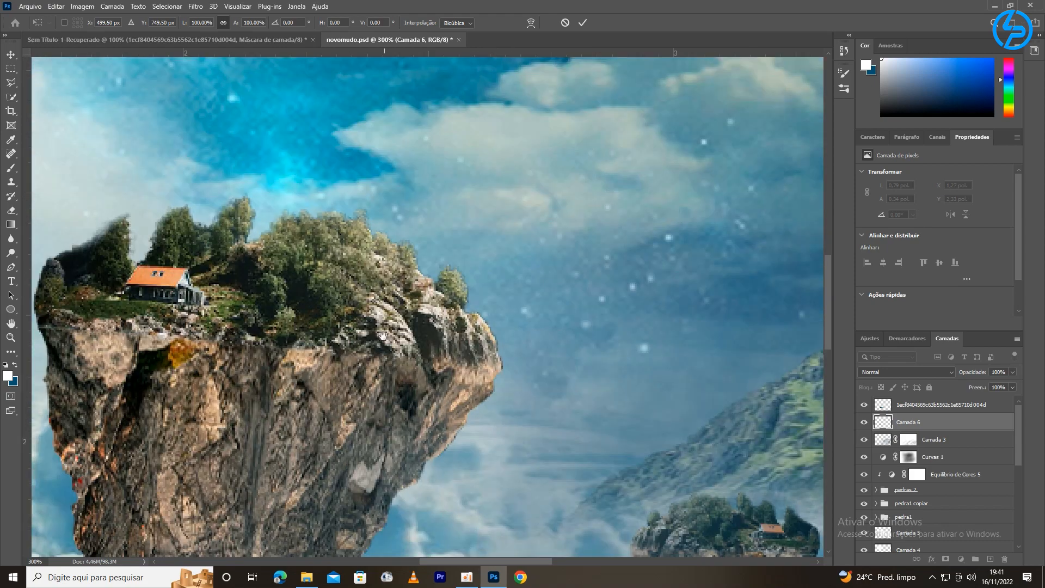
drag(460, 458, 441, 450)
drag(389, 298, 410, 298)
click(583, 22)
key(ctrl+0)
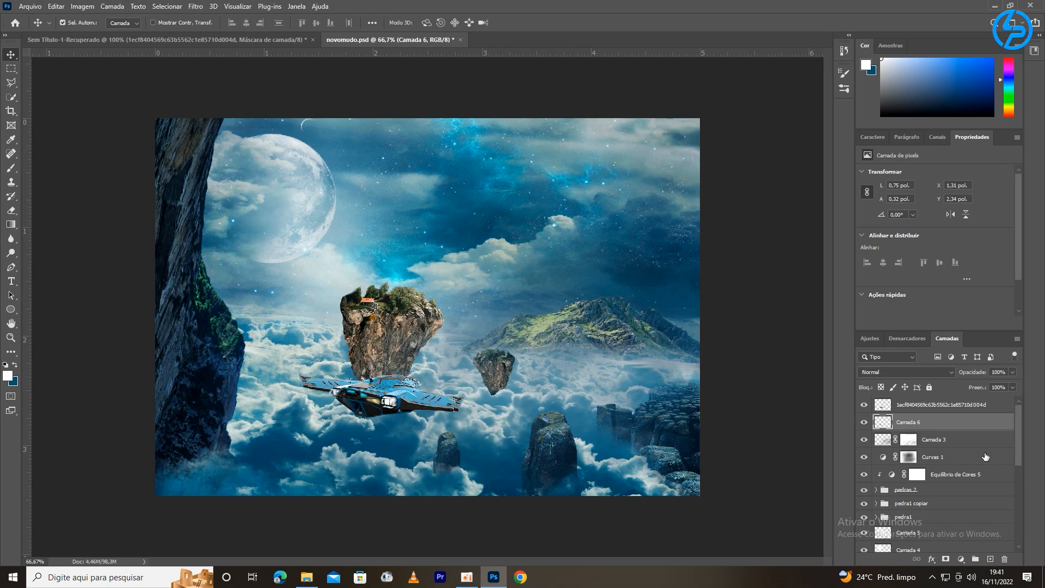
Step: Merge Camada 6 with the spaceship layer and convert the merged layer to a smart object
shift+click(953, 407)
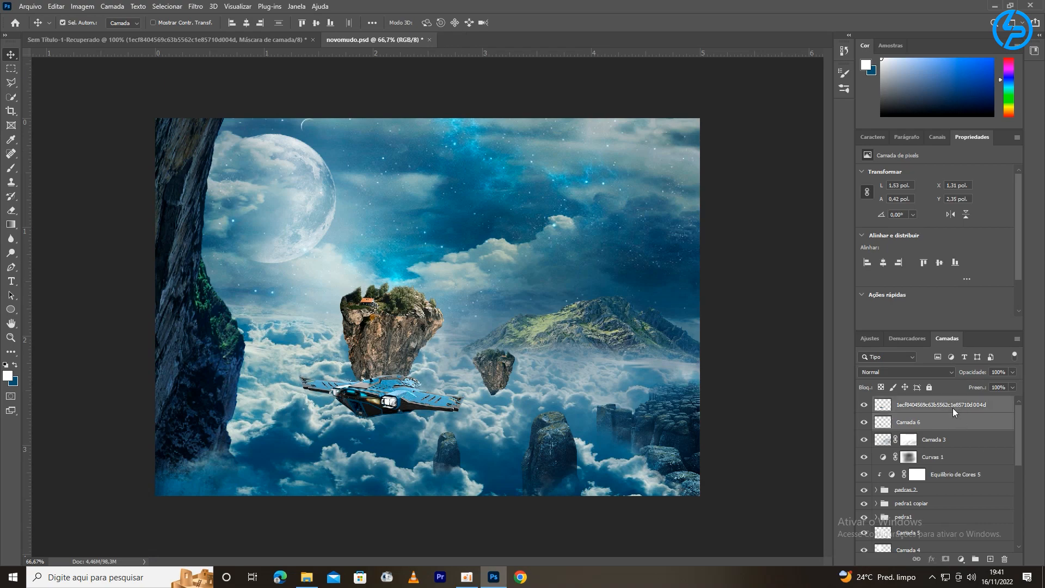
right_click(954, 406)
click(838, 428)
right_click(953, 405)
click(870, 258)
Step: Scale the spaceship down to 65.62% and place it below the large floating island
key(ctrl+minus)
key(ctrl+plus)
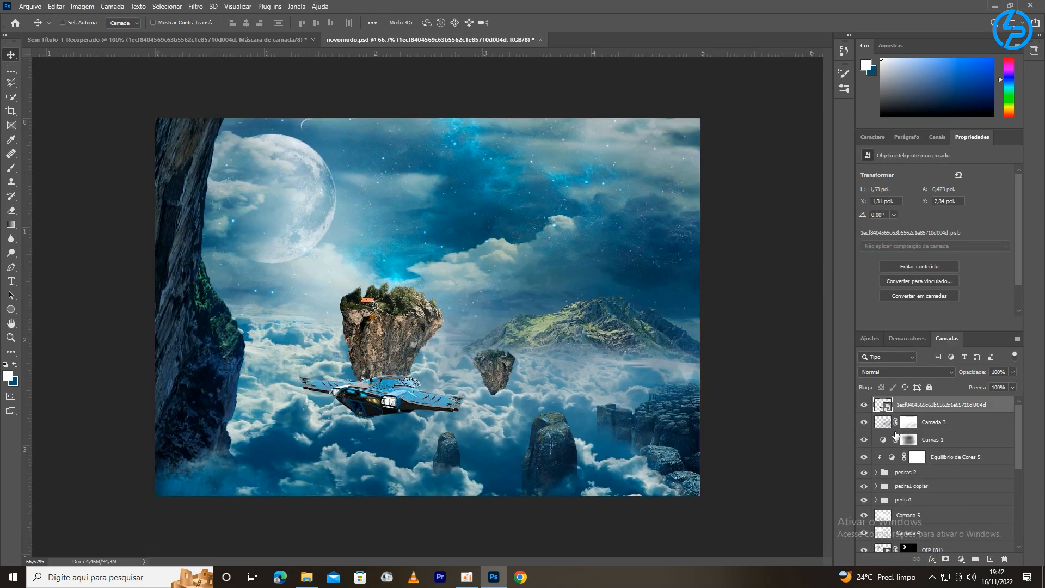
key(ctrl+t)
drag(466, 374, 310, 386)
click(591, 23)
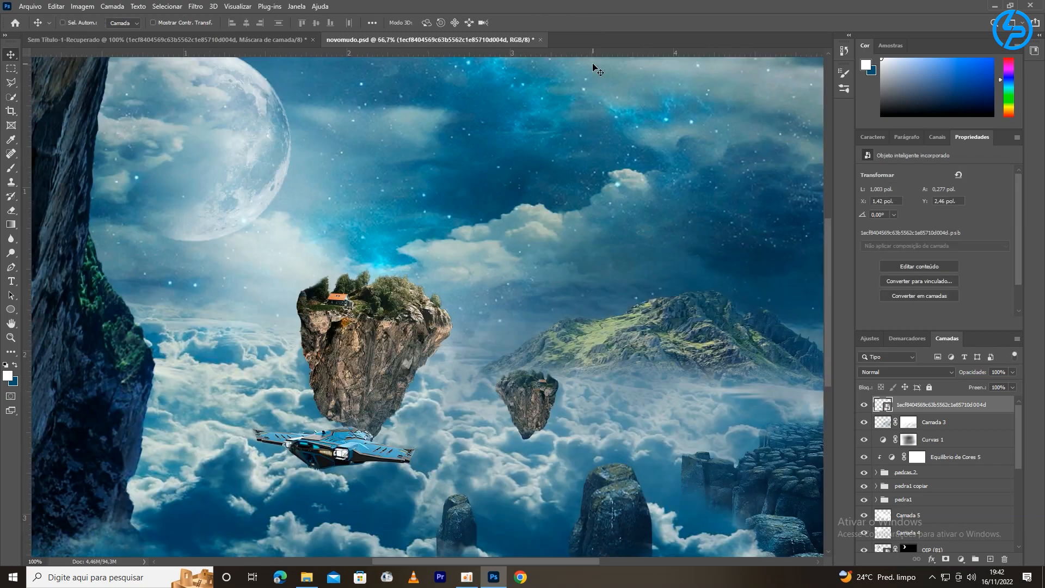
Step: Shift the spaceship further down so it clears the floating island's lower tip
key(ctrl+t)
key(shift+Down)
key(shift+Down)
key(shift+Down)
key(shift+Down)
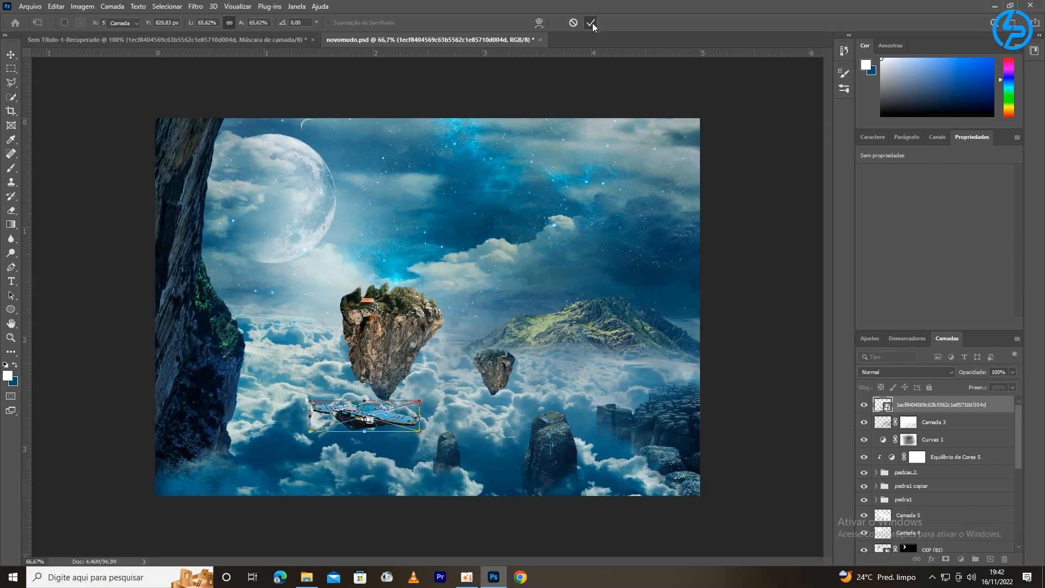
click(591, 22)
Step: Add a Levels adjustment clipped to the spaceship and lower its output white level to 182
key(ctrl+minus)
click(961, 559)
click(970, 411)
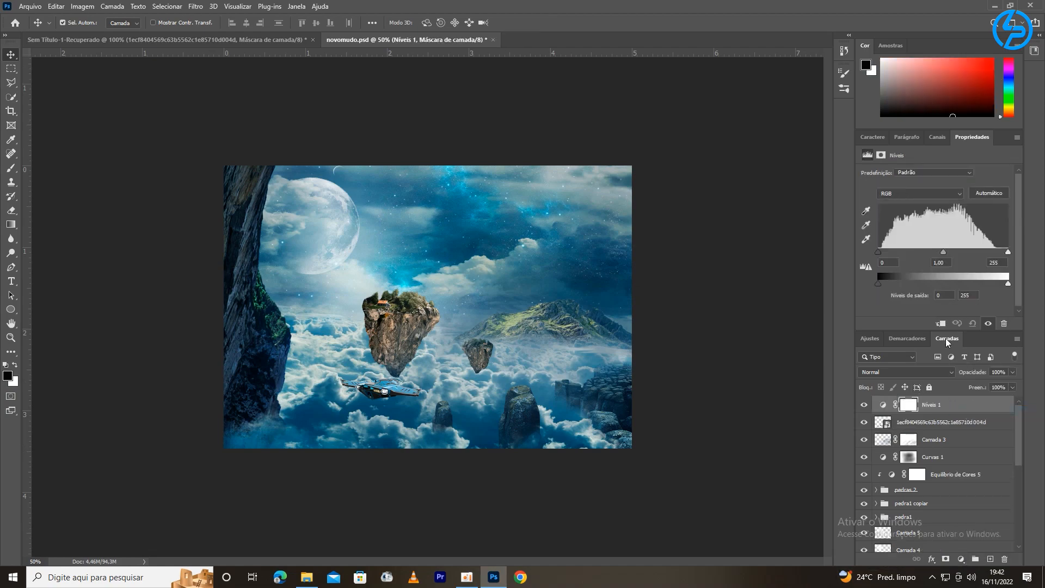
drag(1010, 283, 989, 283)
key(ctrl+plus)
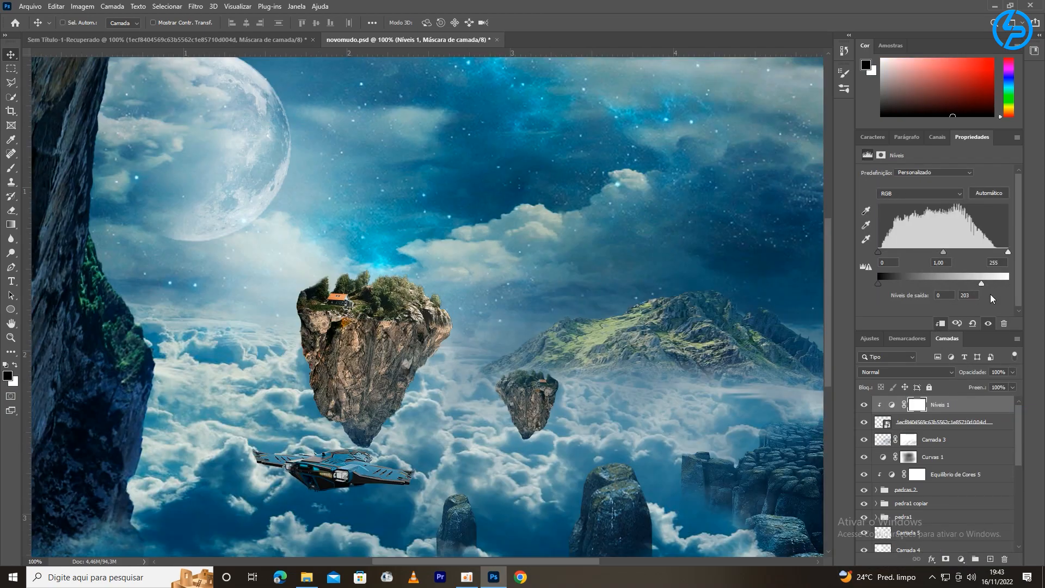
key(ctrl+plus)
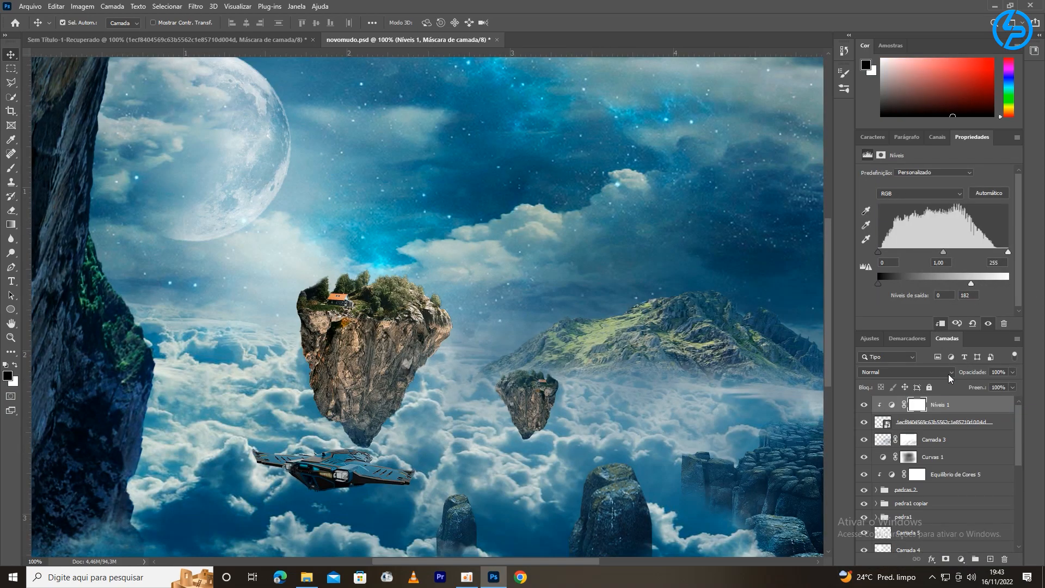
Step: Paint black on the Levels mask with a soft 10 px brush to restore highlights along the spaceship's upper edges
click(11, 168)
click(71, 23)
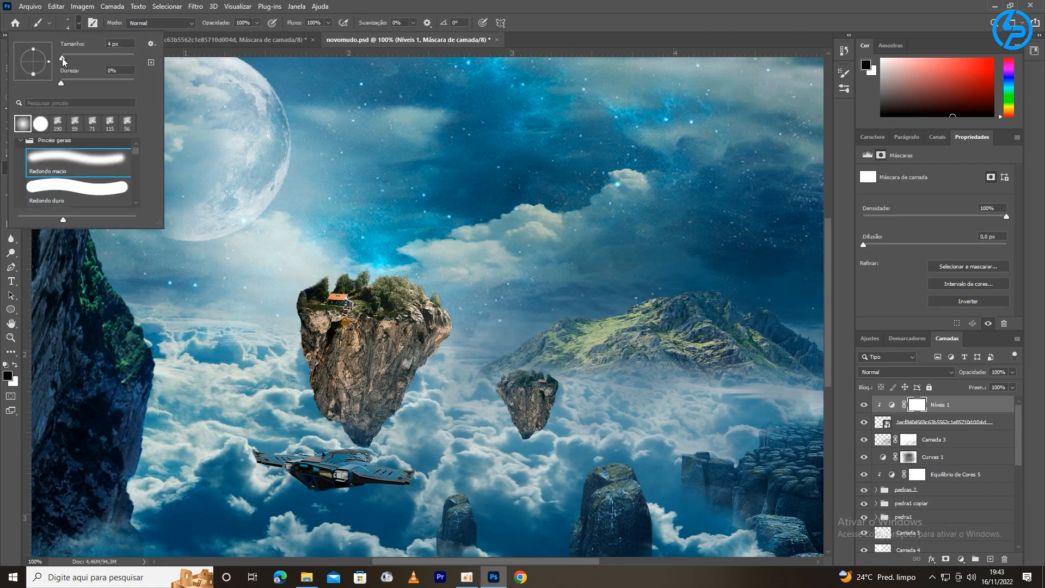
key(ctrl+plus)
key(ctrl+plus)
key(ctrl+plus)
drag(251, 490, 411, 205)
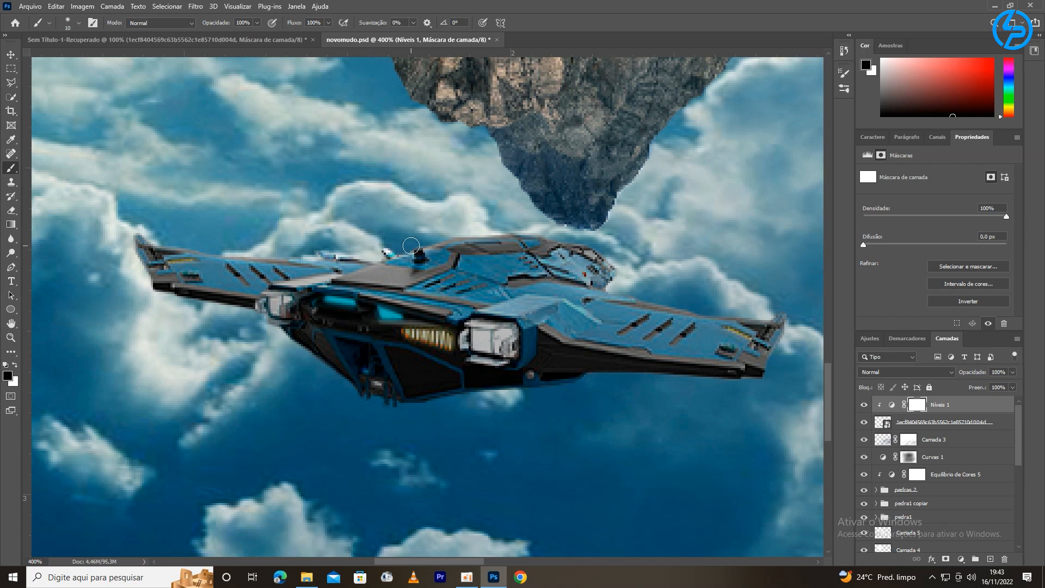
drag(681, 246, 592, 229)
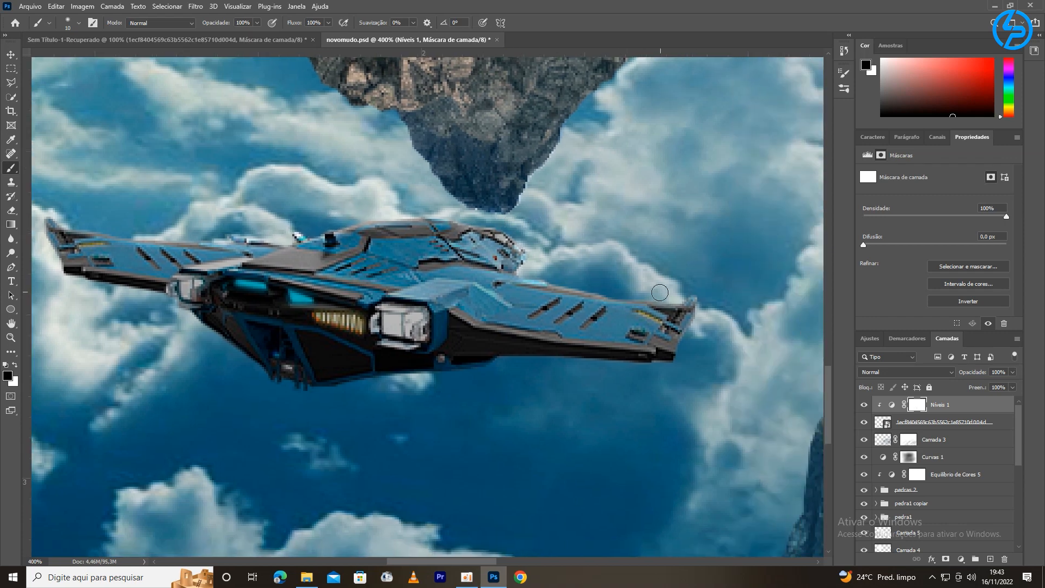
Step: Examine the darkened spaceship up close and against the whole composition
key(ctrl+minus)
key(ctrl+minus)
key(ctrl+minus)
key(ctrl+minus)
key(ctrl+minus)
key(ctrl+plus)
key(ctrl+plus)
key(ctrl+plus)
drag(457, 475, 617, 190)
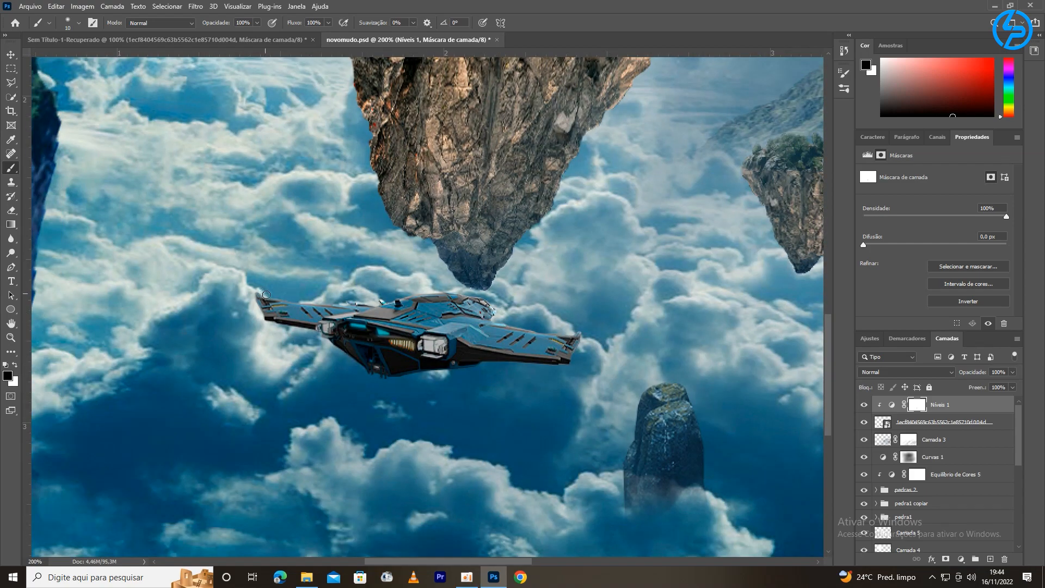
key(ctrl+minus)
key(ctrl+minus)
key(ctrl+minus)
key(ctrl+minus)
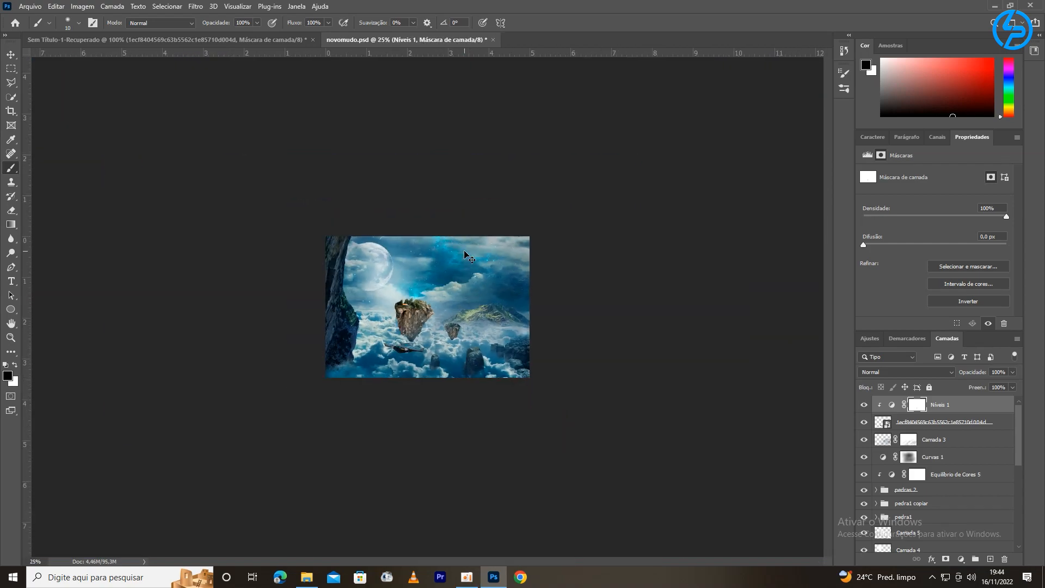
key(ctrl+plus)
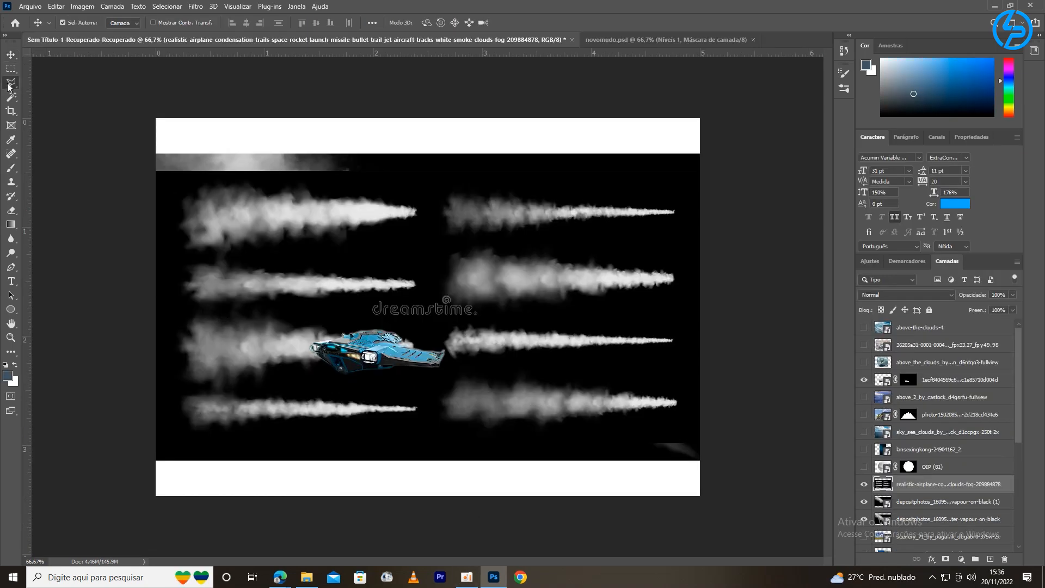
Step: Cut out the upper smoke trail of the second column with the Polygonal Lasso and move it into the novomudo.psd composition
click(10, 84)
click(424, 139)
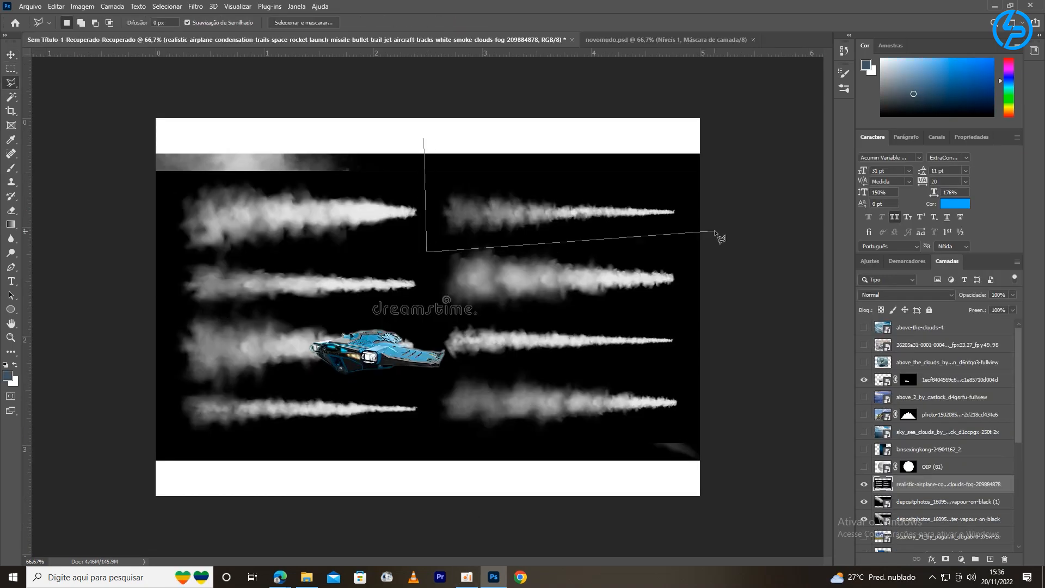
click(424, 139)
key(v)
mouse_move(504, 212)
mouse_down()
mouse_move(548, 104)
mouse_move(427, 238)
mouse_up()
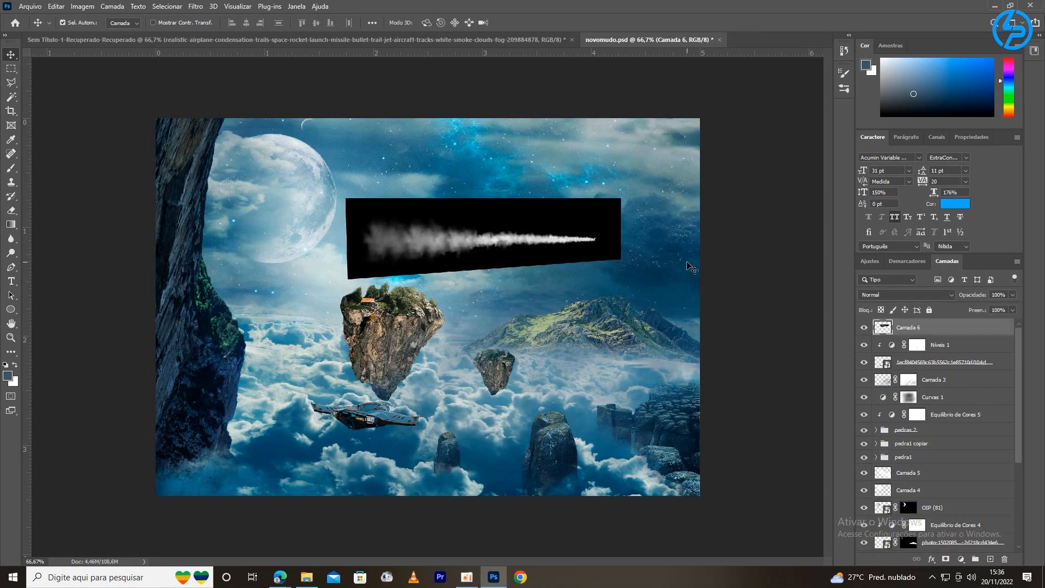
Step: Set the smoke trail's blend mode to Subexposição Linear (Adicionar) and convert its layer to a smart object
click(907, 294)
click(892, 406)
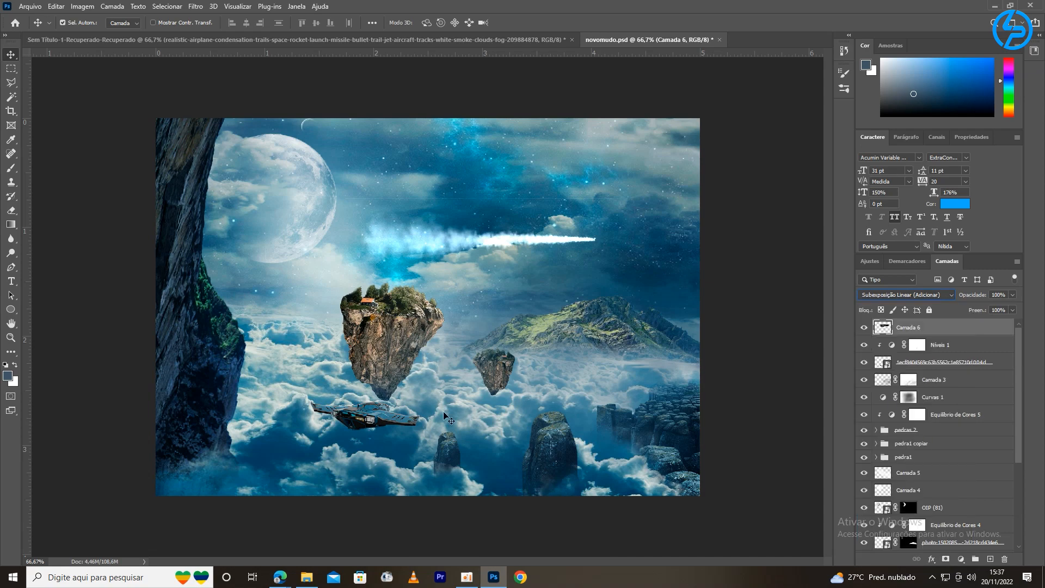
key(e)
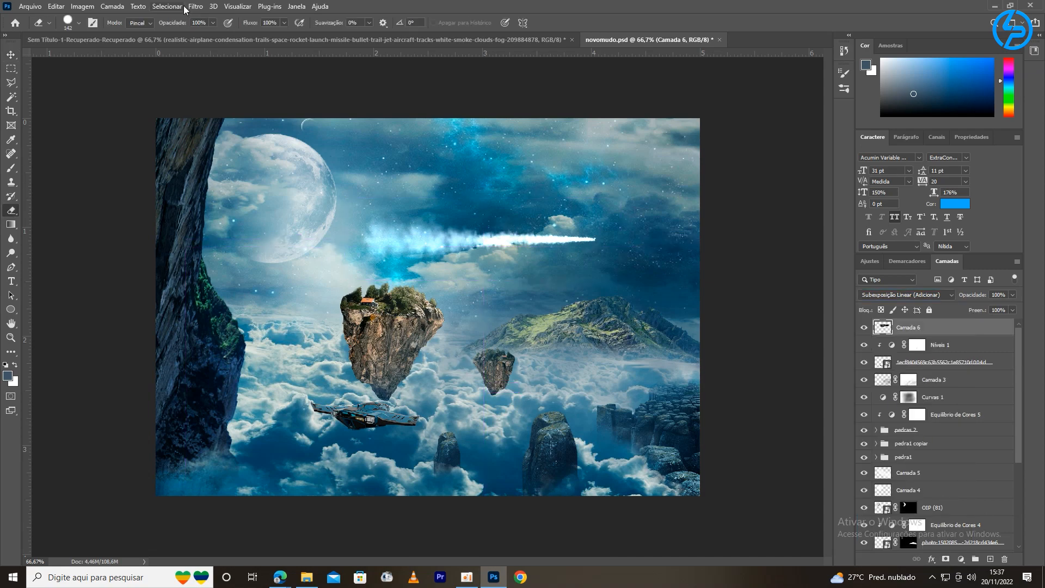
click(10, 54)
right_click(947, 324)
click(871, 276)
Step: Scale the smoke trail to about 69% and place it behind the spaceship, near the base of the cliff
key(ctrl+t)
drag(398, 241, 197, 427)
drag(420, 385, 334, 410)
drag(298, 461, 351, 450)
Step: Skew and narrow the smoke trail so it slants down and backward from the spaceship's near engine
click(55, 6)
mouse_move(109, 261)
click(240, 304)
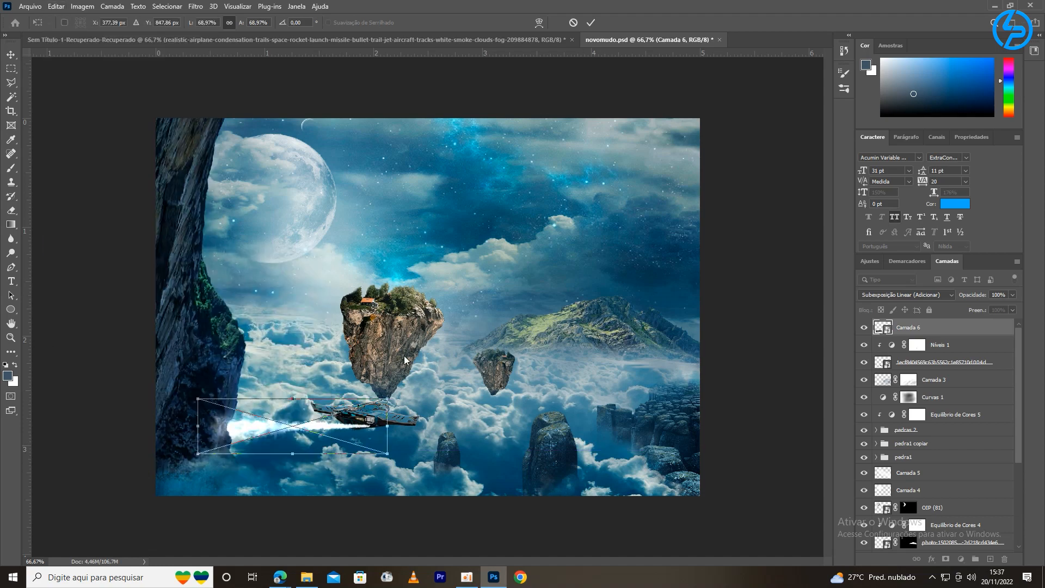
key(ctrl+plus)
drag(392, 485, 440, 328)
drag(158, 340, 247, 403)
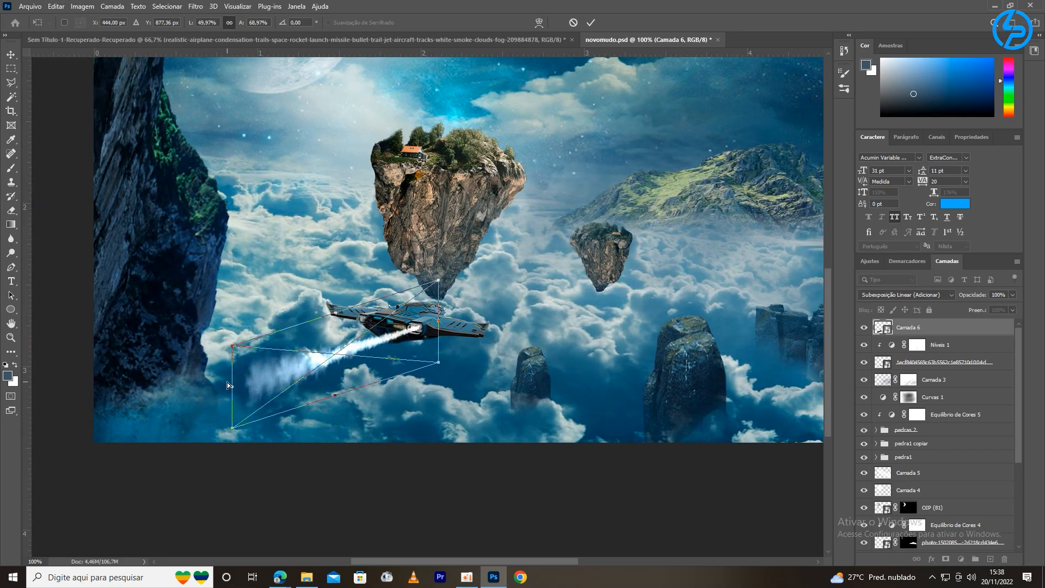
drag(351, 358, 345, 364)
drag(396, 340, 346, 376)
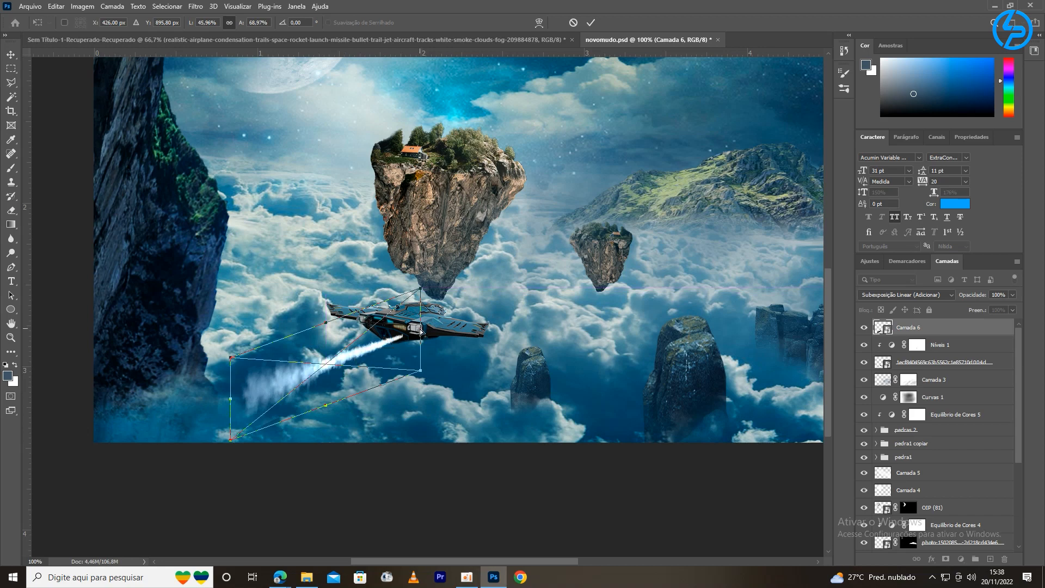
drag(420, 330, 409, 329)
click(590, 23)
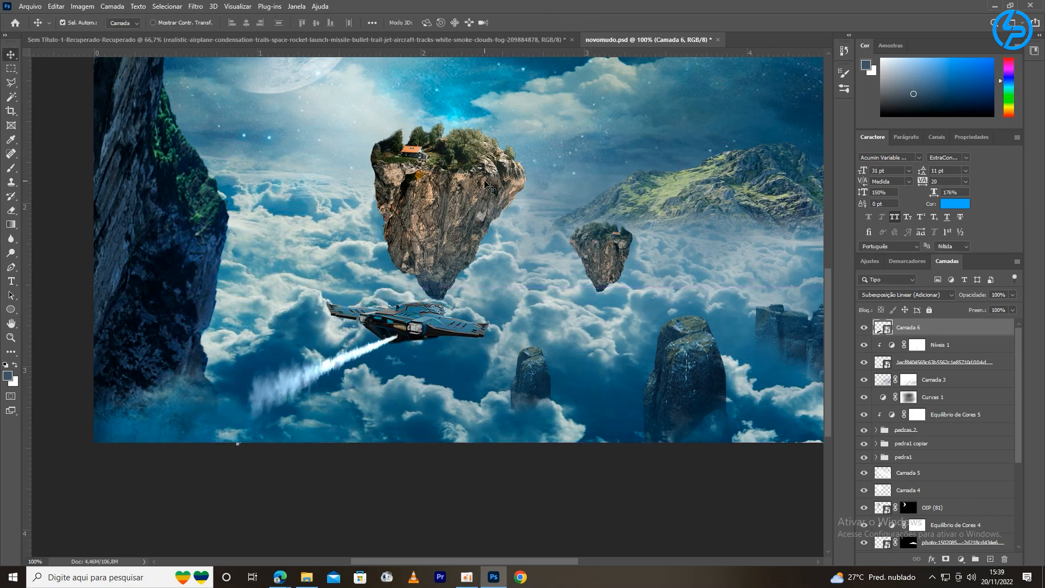
Step: Stretch the slanted smoke trail to 66.67% width so it extends farther behind the spaceship
key(ctrl+minus)
key(ctrl+t)
drag(248, 470, 186, 496)
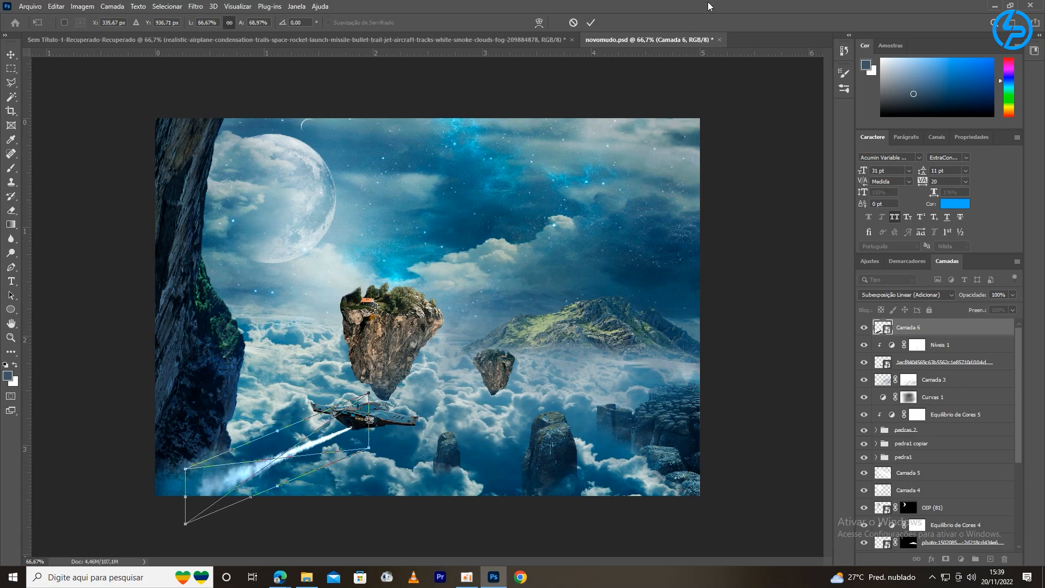
key(Return)
key(ctrl+plus)
key(ctrl+plus)
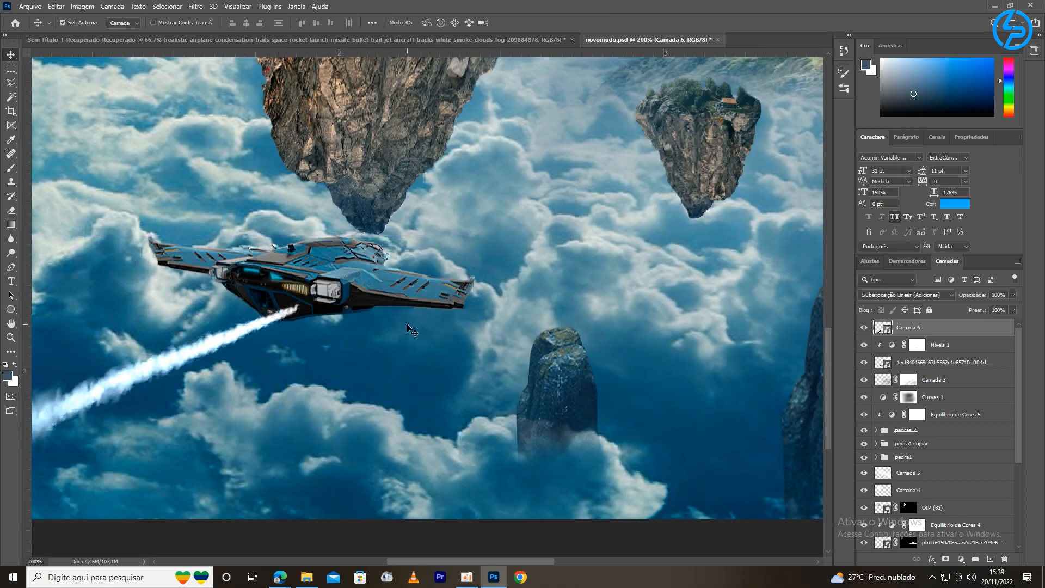
Step: Duplicate the smoke trail and position the copy parallel to the original so each engine has its own trail
key(ctrl+minus)
key(ctrl+minus)
key(ctrl+j)
key(ctrl+t)
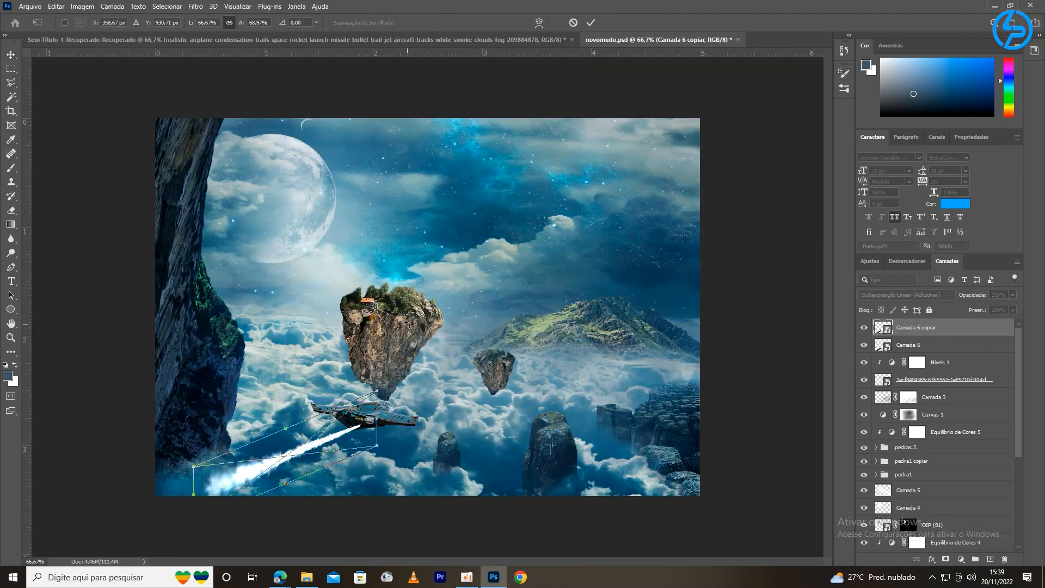
key(ctrl+plus)
drag(492, 238, 562, 86)
drag(350, 361, 361, 336)
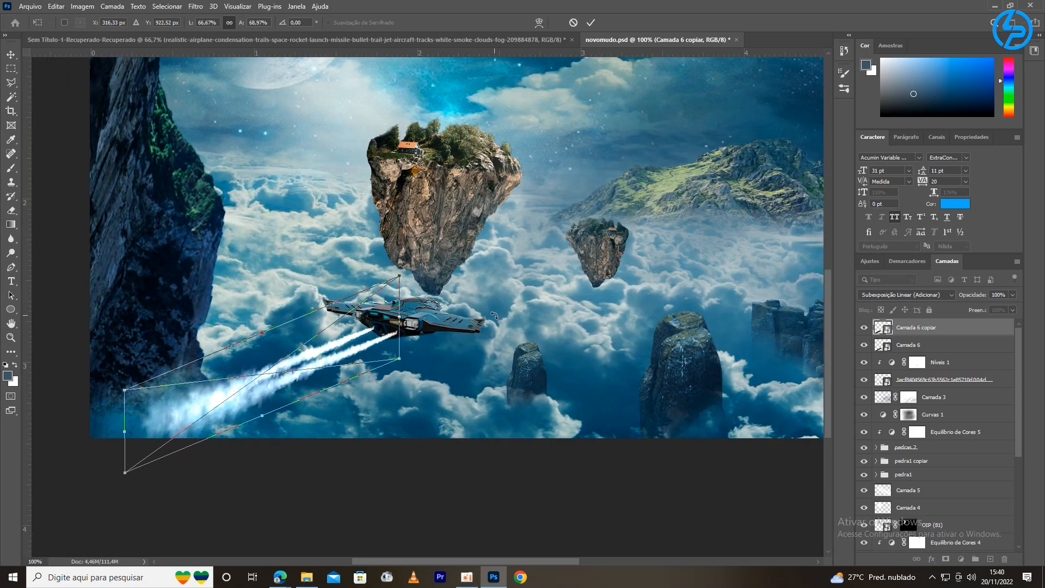
key(Up)
key(Right)
key(Right)
key(Right)
key(Right)
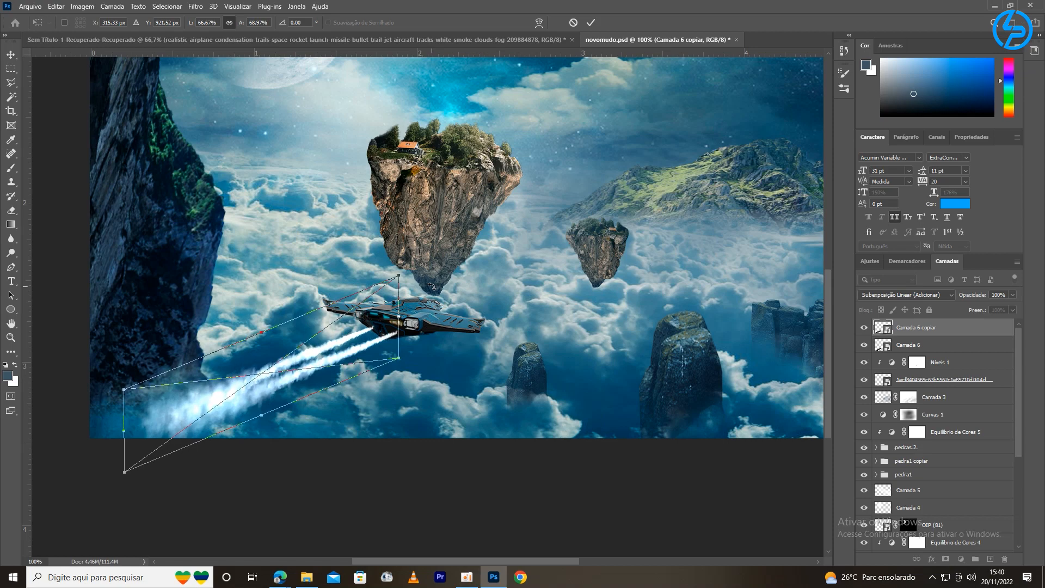
key(Return)
Step: Add a layer mask to the copied smoke trail and soften its engine end in black with a 31 px brush
key(ctrl+minus)
key(ctrl+plus)
key(ctrl+plus)
drag(601, 532, 696, 212)
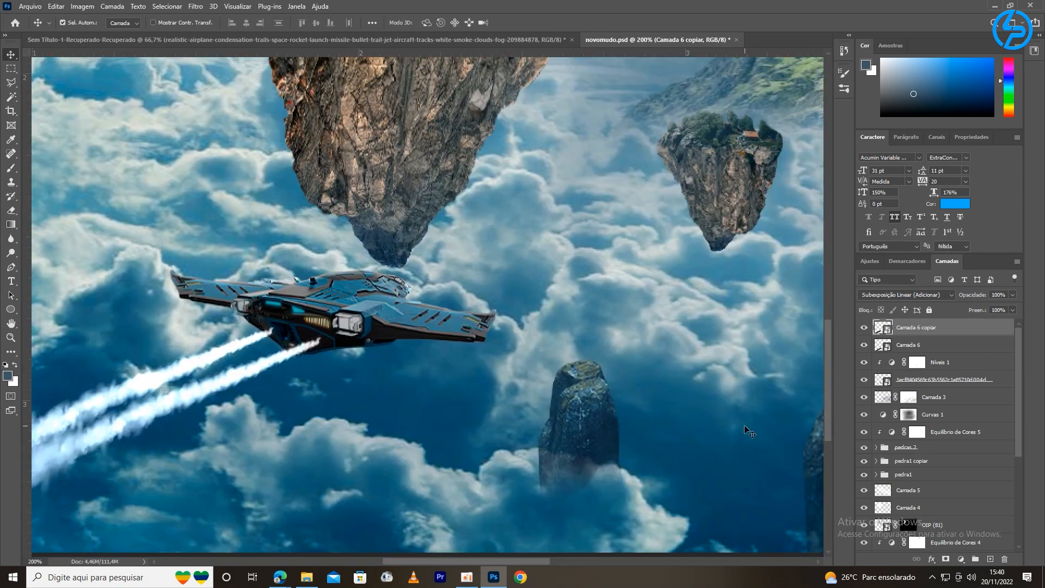
click(945, 559)
key(b)
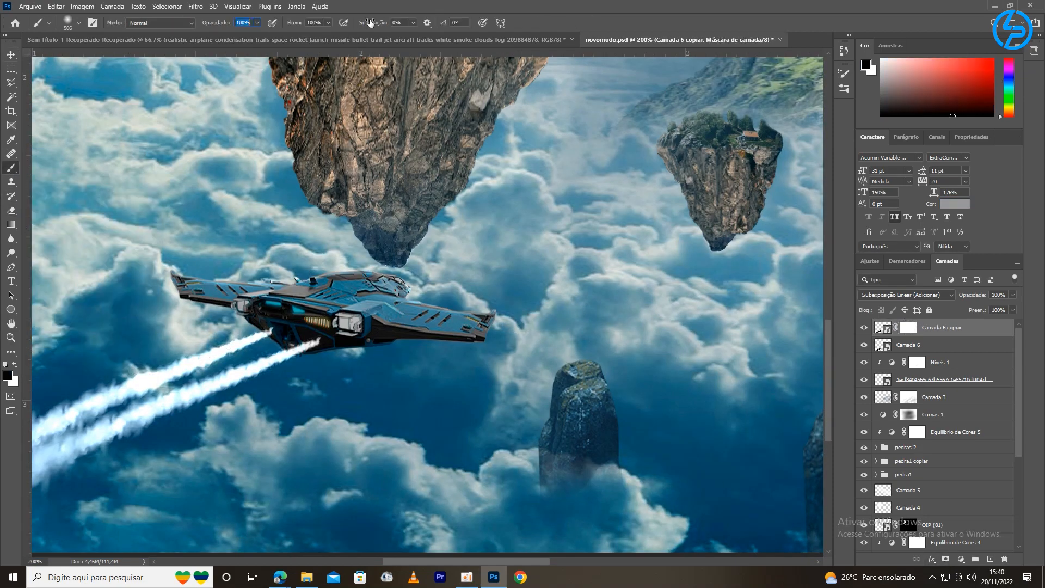
click(68, 22)
drag(247, 319, 610, 334)
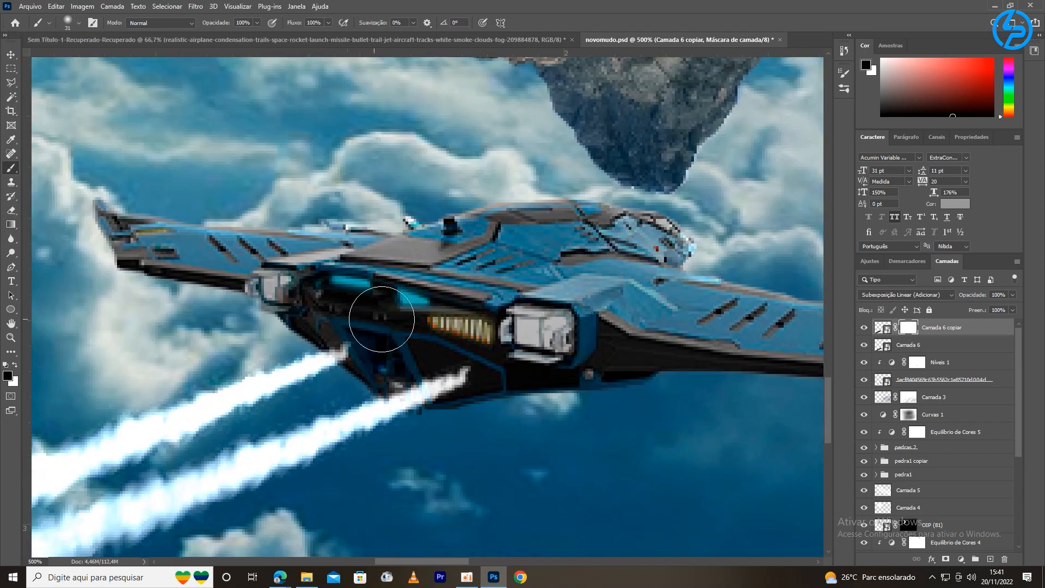
scroll(419, 321, down, 5)
scroll(462, 317, up, 4)
drag(462, 317, 599, 60)
Step: Group the two smoke trail layers and name the group fumaças
click(953, 345)
shift+click(953, 330)
key(ctrl+g)
double_click(905, 325)
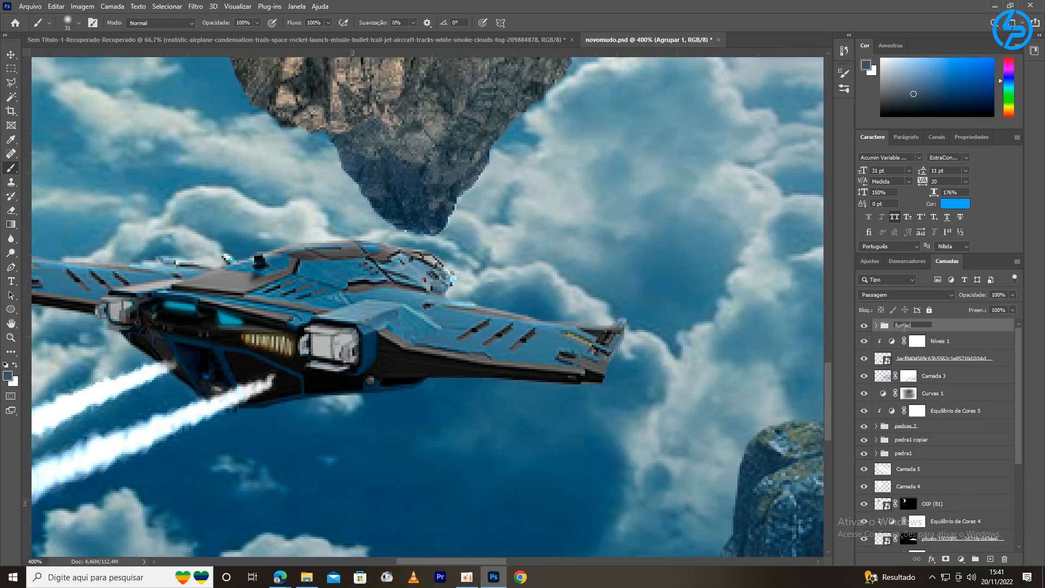
Step: Add a layer above the spaceship's Levels adjustment and paint a soft 17 px glow where the near smoke trail leaves the engine
key(ctrl+plus)
click(876, 325)
click(944, 359)
click(959, 380)
key(ctrl+shift+alt+n)
click(78, 23)
drag(71, 58, 68, 57)
click(227, 402)
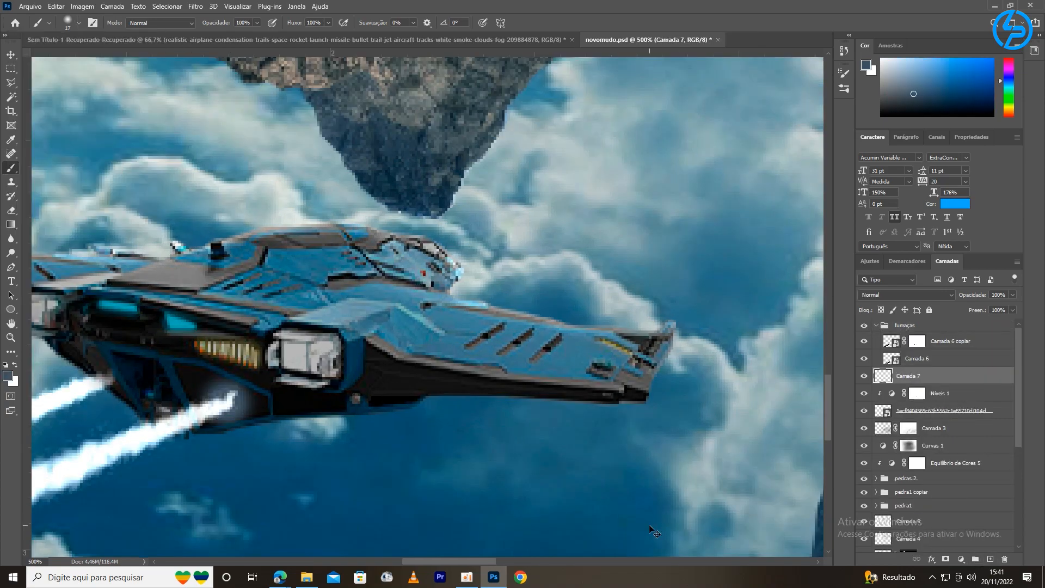
Step: Paint a smaller soft glow where the far smoke trail leaves the spaceship's other engine
key(ctrl+minus)
key(ctrl+minus)
key(ctrl+minus)
key(ctrl+minus)
key(ctrl+minus)
key(ctrl+plus)
key(ctrl+plus)
key(ctrl+plus)
drag(327, 544, 489, 365)
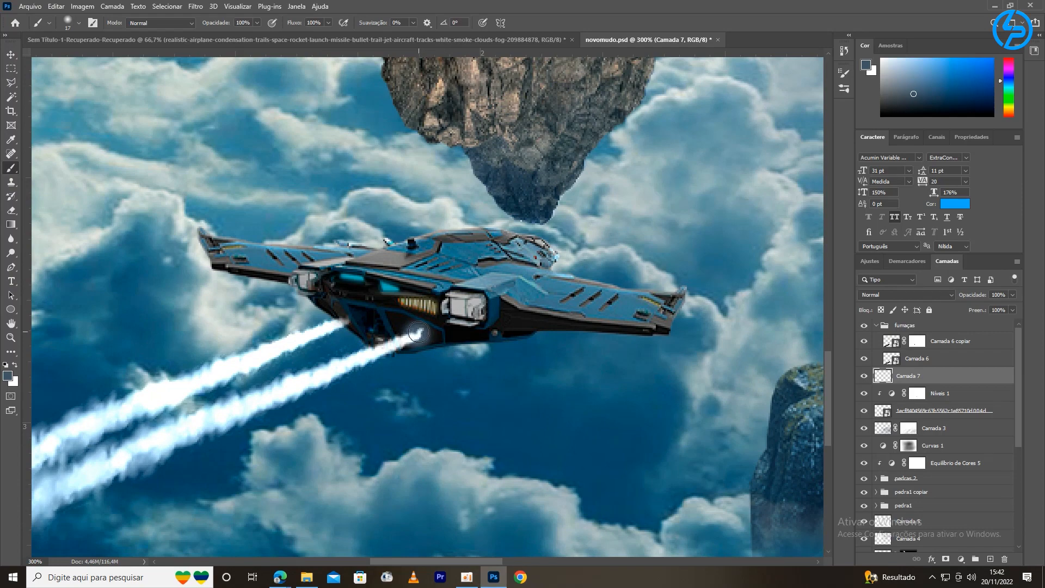
click(78, 22)
drag(67, 58, 63, 58)
click(346, 322)
Step: Add another layer for the engine glow and set the foreground color to bright red
key(ctrl+minus)
key(ctrl+minus)
key(ctrl+minus)
key(ctrl+plus)
key(ctrl+shift+alt+n)
click(8, 375)
text(ffffff)
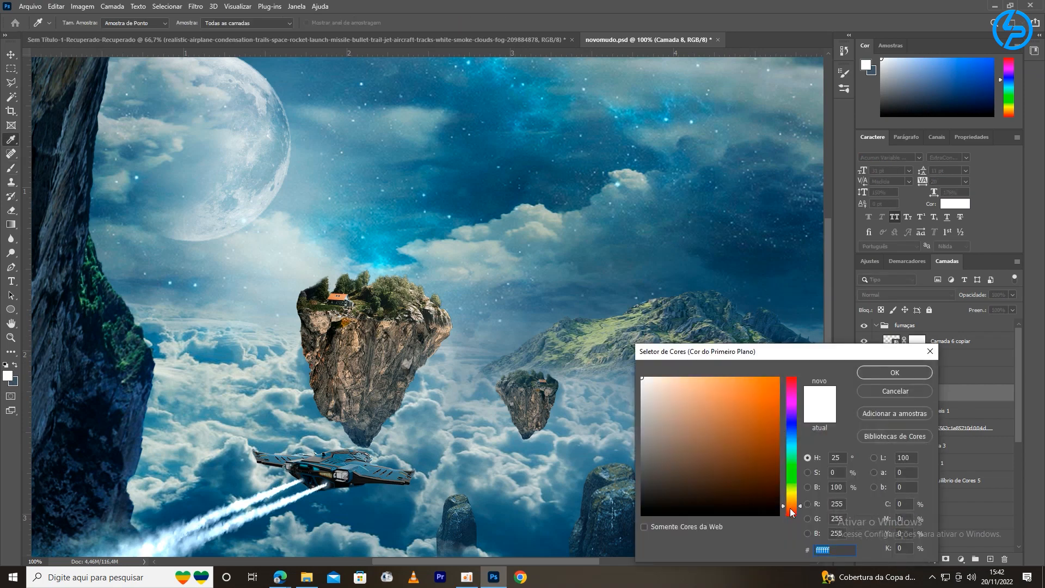
click(791, 378)
key(Return)
Step: Paint soft red glows around both engine exhausts with a brush reduced to 13 px
click(78, 23)
drag(63, 58, 68, 58)
key(Return)
key(ctrl+plus)
key(ctrl+plus)
key(ctrl+plus)
mouse_move(208, 511)
mouse_down()
mouse_move(397, 317)
mouse_move(577, 57)
mouse_up()
click(79, 22)
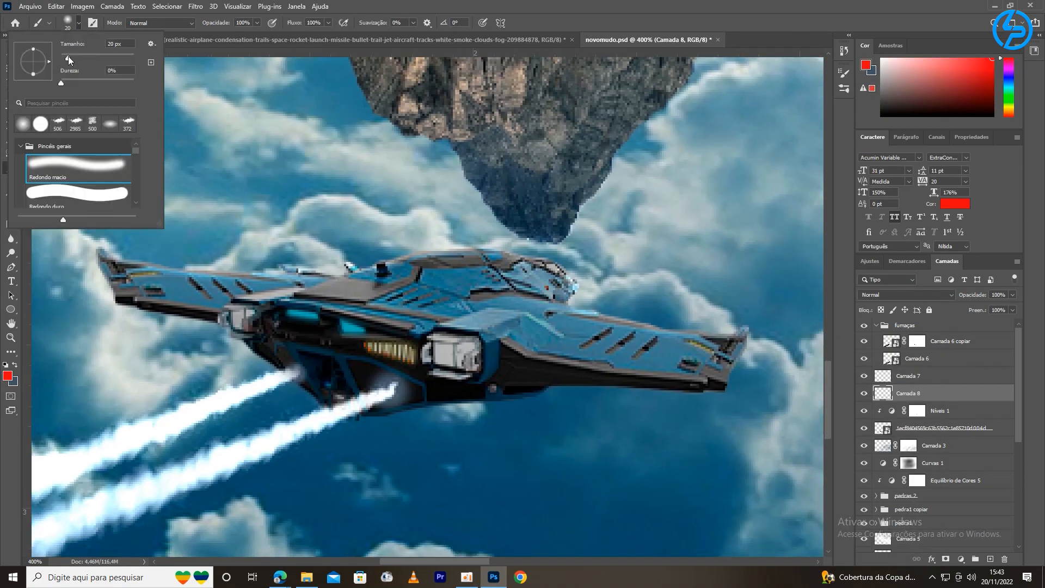
key(Return)
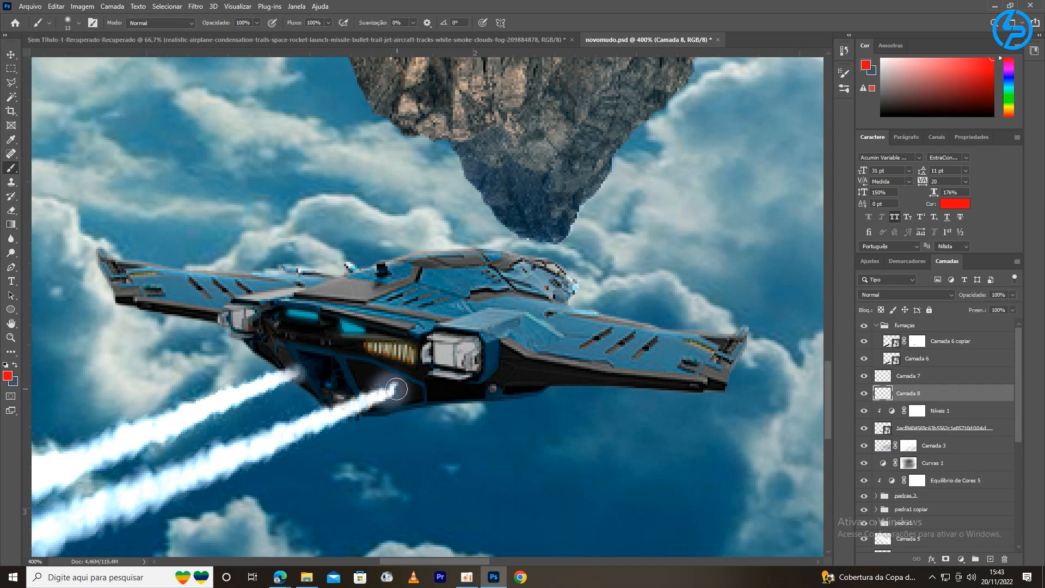
Step: Try other blend modes on the first engine-glow layer and return it to Normal
key(ctrl+0)
click(920, 375)
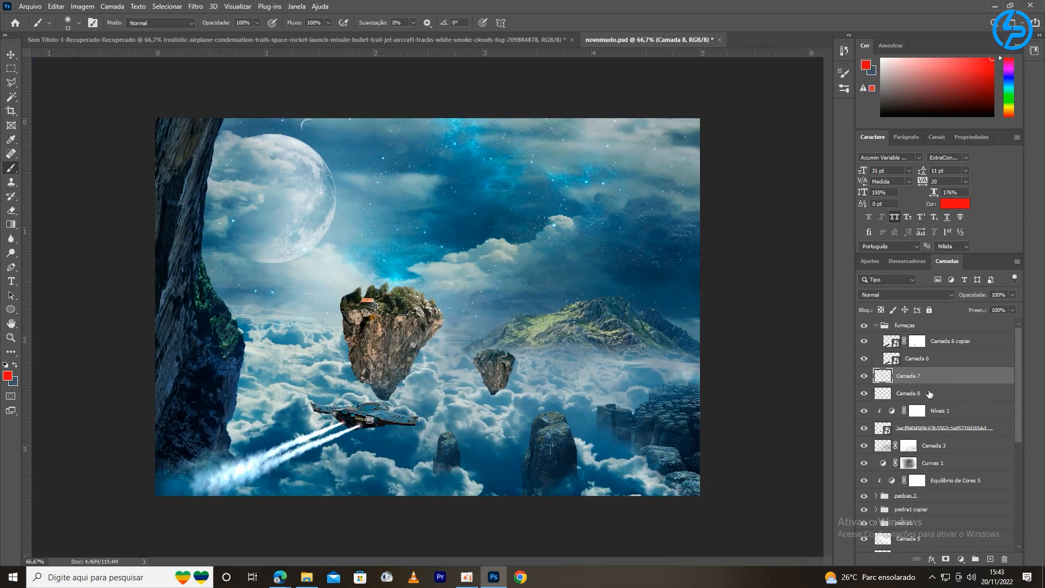
click(907, 294)
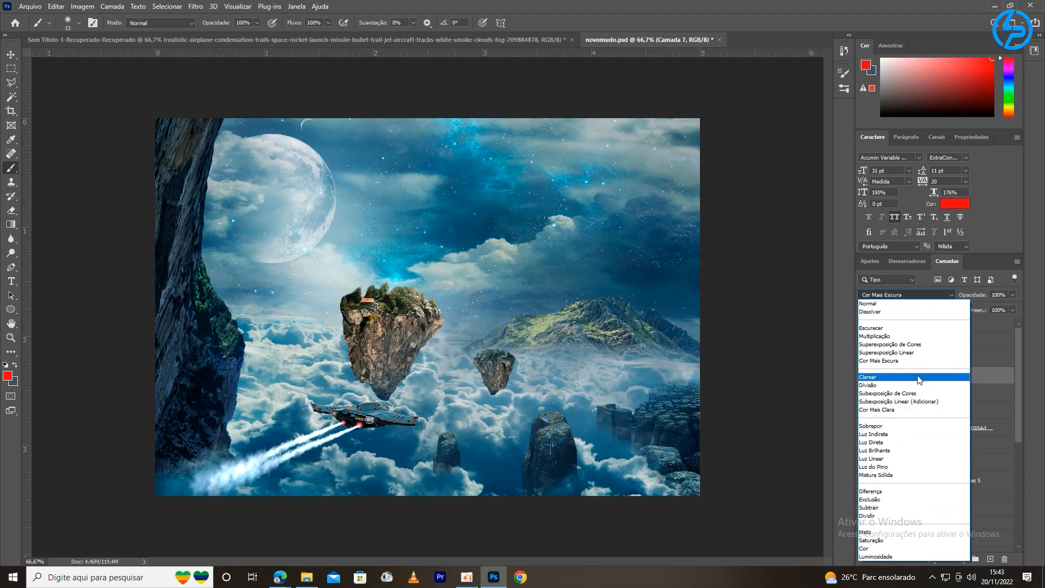
click(870, 303)
Step: Add a layer above the smoke trails and paint a soft white glow over the spaceship's larger rear light
key(ctrl+plus)
key(ctrl+plus)
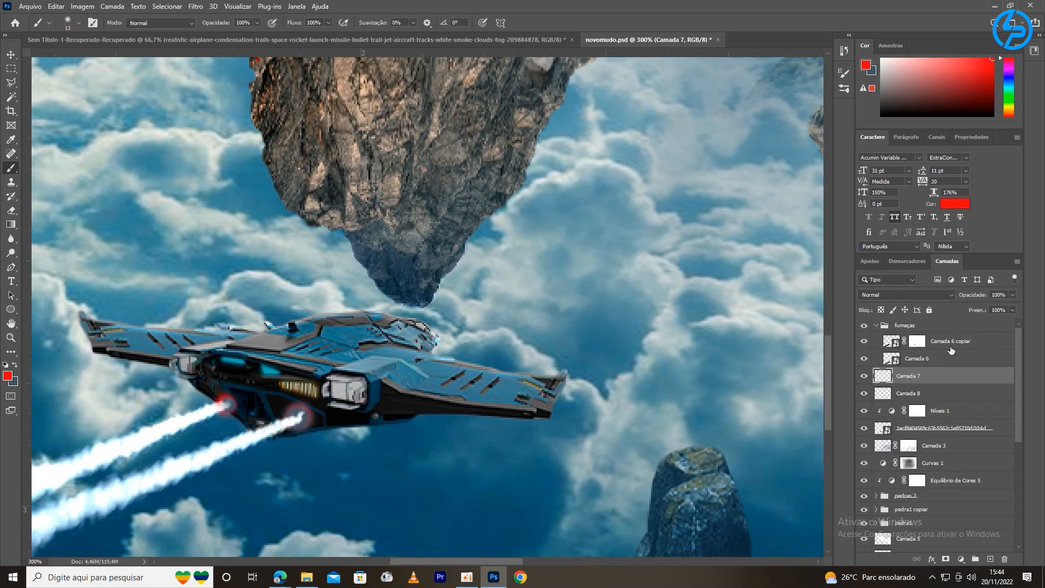
key(ctrl+shift+alt+n)
click(7, 375)
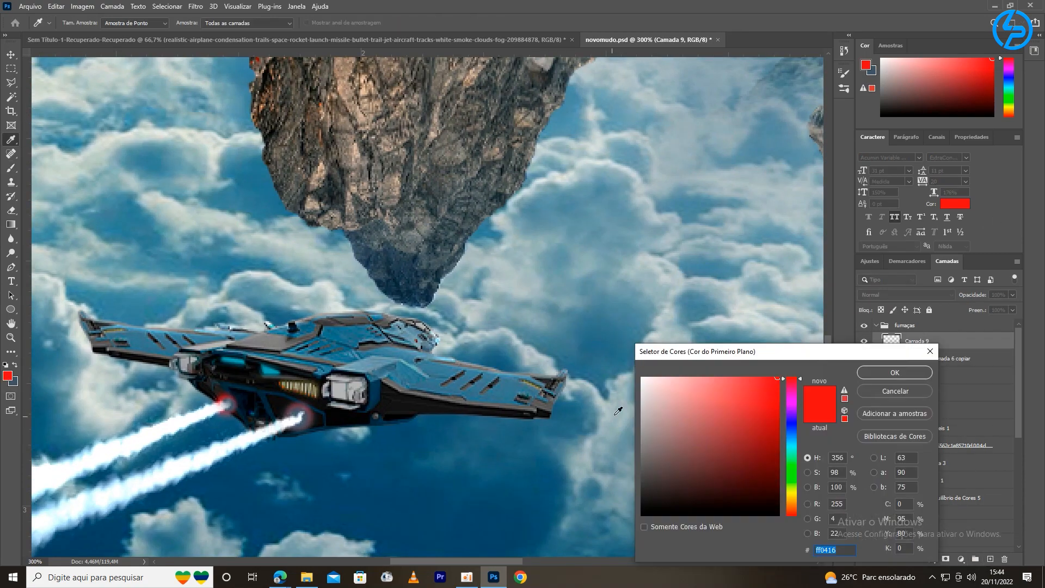
click(642, 377)
click(894, 372)
click(78, 23)
click(74, 58)
click(346, 391)
Step: Paint a 23 px white glow on the smaller rear light and set the white glow layer to Divisão (Screen)
click(78, 23)
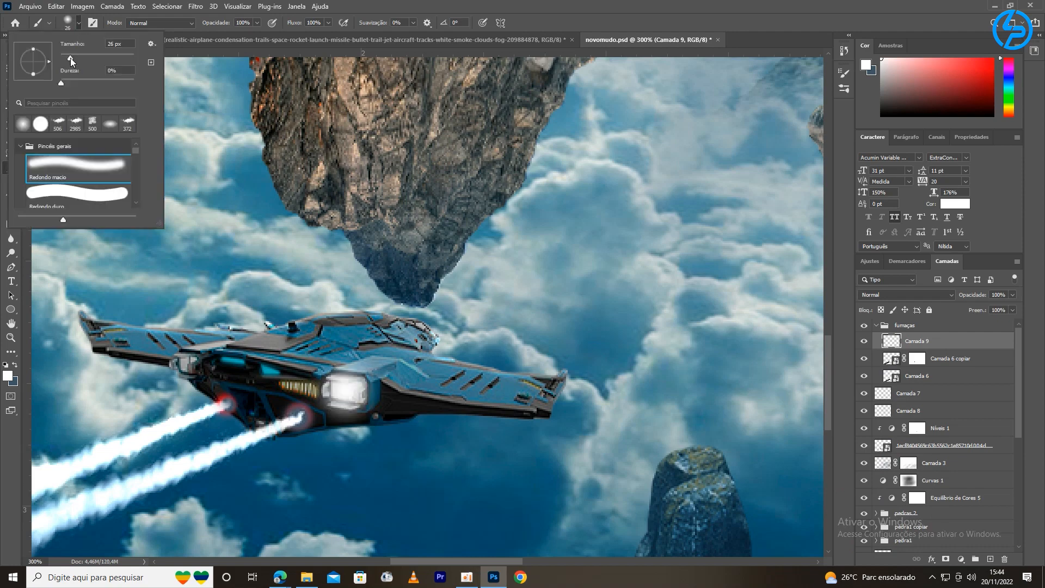
click(70, 58)
click(186, 365)
click(906, 294)
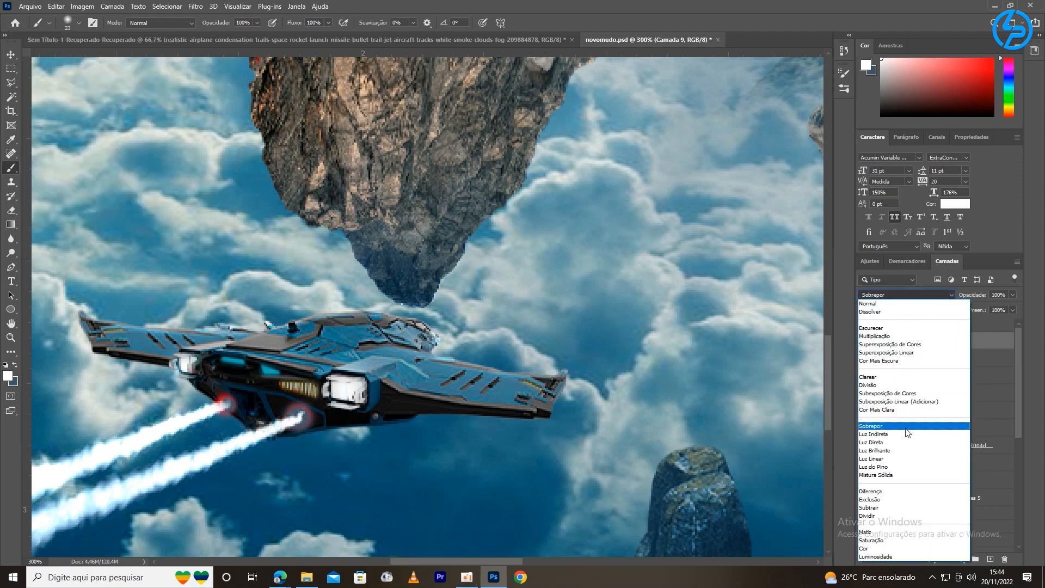
click(901, 385)
Step: Examine the spaceship's lit rear lights and engine glows against the whole composition
key(ctrl+minus)
key(ctrl+minus)
key(ctrl+minus)
key(ctrl+minus)
key(ctrl+plus)
key(ctrl+minus)
key(ctrl+plus)
key(ctrl+plus)
key(ctrl+plus)
drag(422, 536, 491, 249)
Step: Paint a soft 19 px cyan glow, sampled from the spaceship's blue lights, on a new layer in Subexposição de Cores mode
key(ctrl+shift+alt+n)
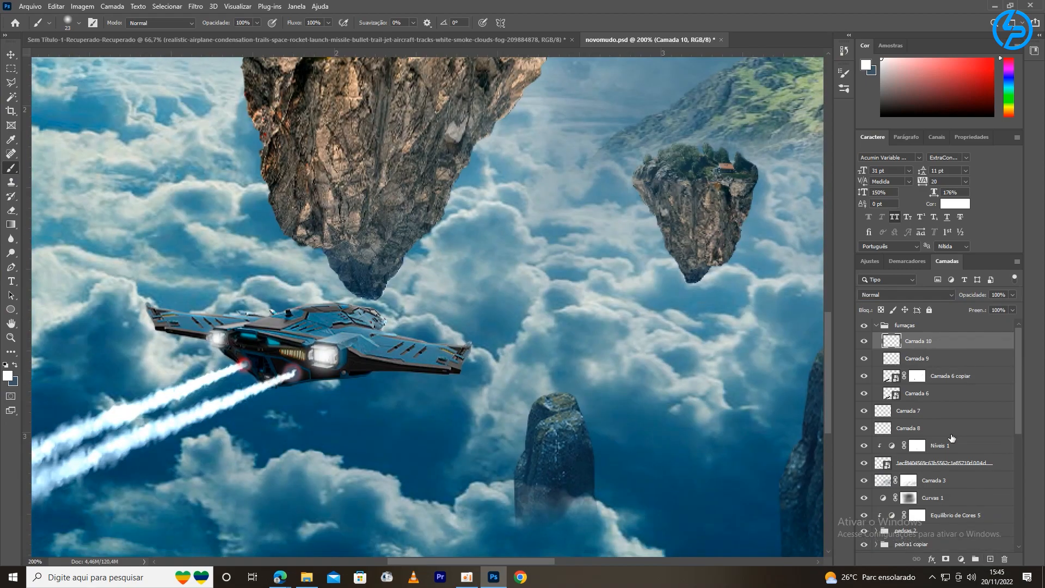
click(8, 376)
click(272, 343)
click(894, 371)
click(78, 23)
click(67, 56)
click(272, 342)
click(907, 294)
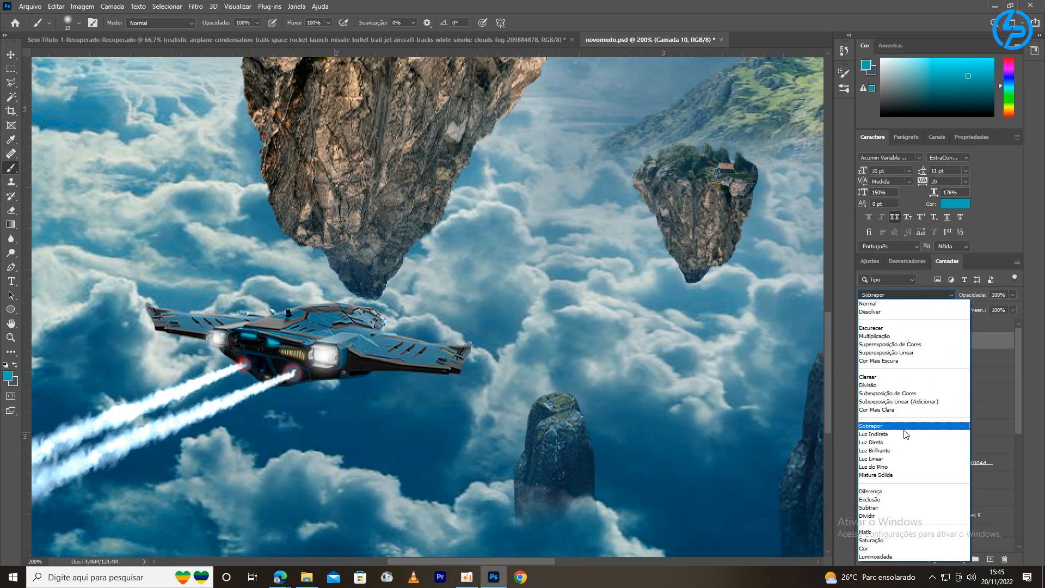
click(891, 393)
Step: Paint a saturated orange glow over the spaceship's amber grille on a new layer in Subexposição de Cores mode
scroll(381, 392, down, 2)
scroll(388, 436, up, 3)
click(990, 559)
click(8, 375)
click(259, 358)
click(792, 505)
click(778, 411)
click(893, 370)
drag(259, 366, 233, 357)
click(925, 294)
click(925, 397)
Step: Examine the cyan and orange light effects from a distance and up close
key(ctrl+minus)
key(ctrl+minus)
key(ctrl+minus)
key(ctrl+minus)
key(ctrl+plus)
key(ctrl+plus)
key(ctrl+plus)
key(ctrl+plus)
key(ctrl+plus)
key(ctrl+plus)
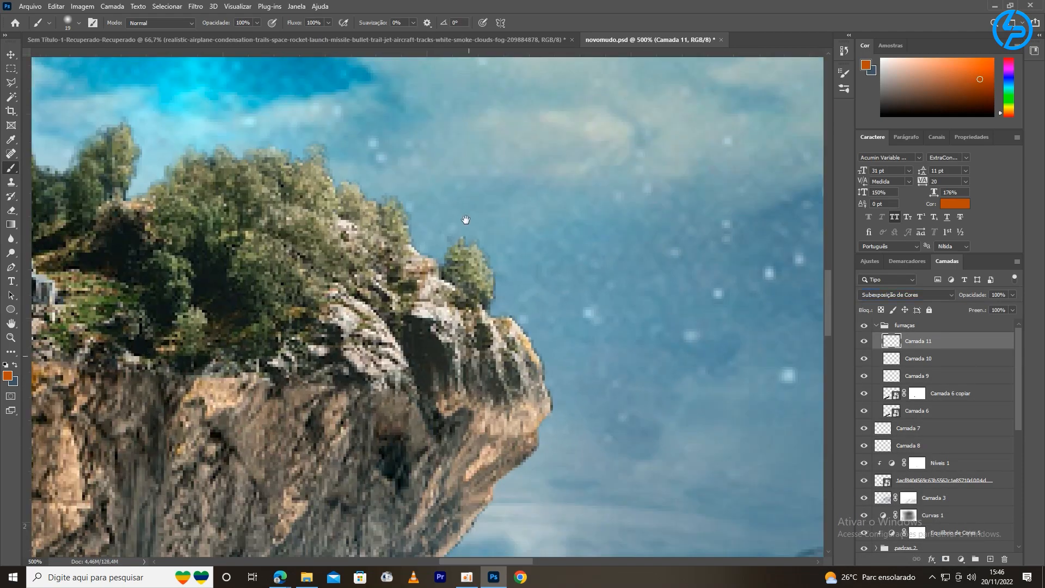
Step: Add a new layer above the Níveis 1 adjustment and clip it to the spaceship
drag(240, 517, 364, 295)
click(875, 325)
click(966, 381)
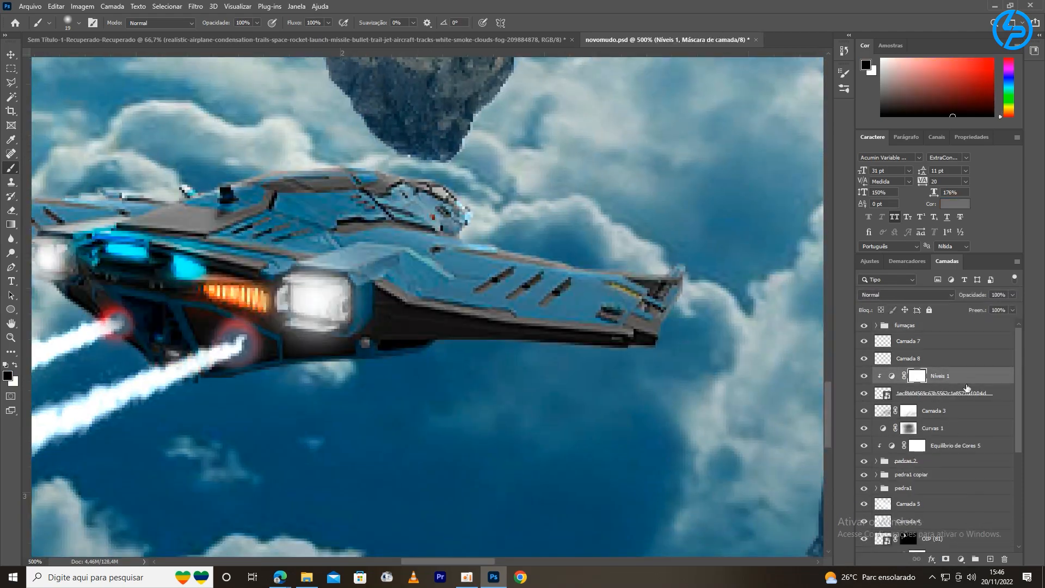
click(991, 559)
right_click(952, 375)
click(883, 315)
Step: Paint white rim highlights along the spaceship's lower edge with a 10 px brush on the clipped layer
click(8, 375)
click(642, 375)
key(Return)
click(79, 23)
click(64, 57)
drag(425, 367, 314, 375)
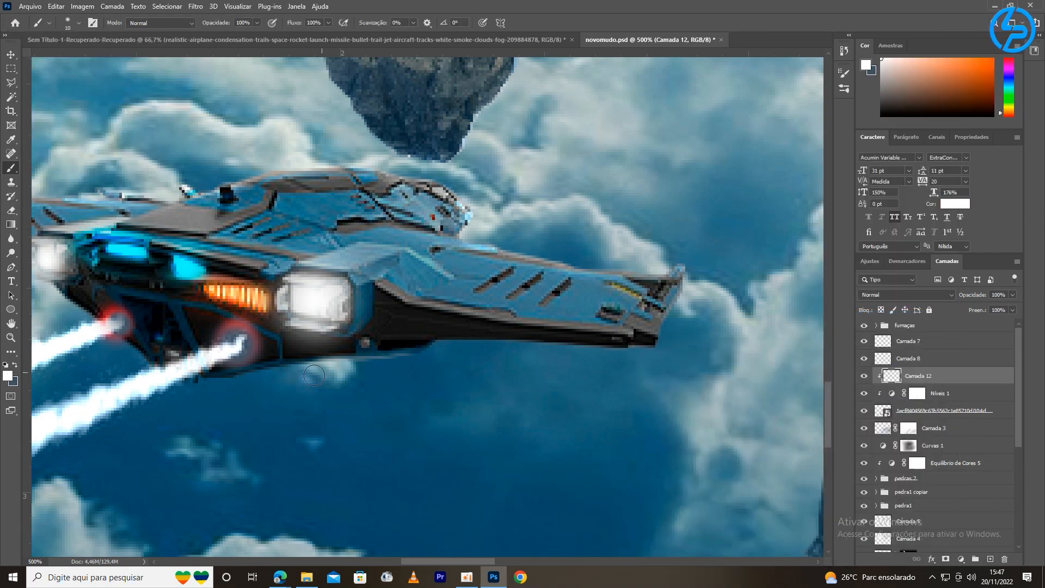
drag(624, 359, 525, 358)
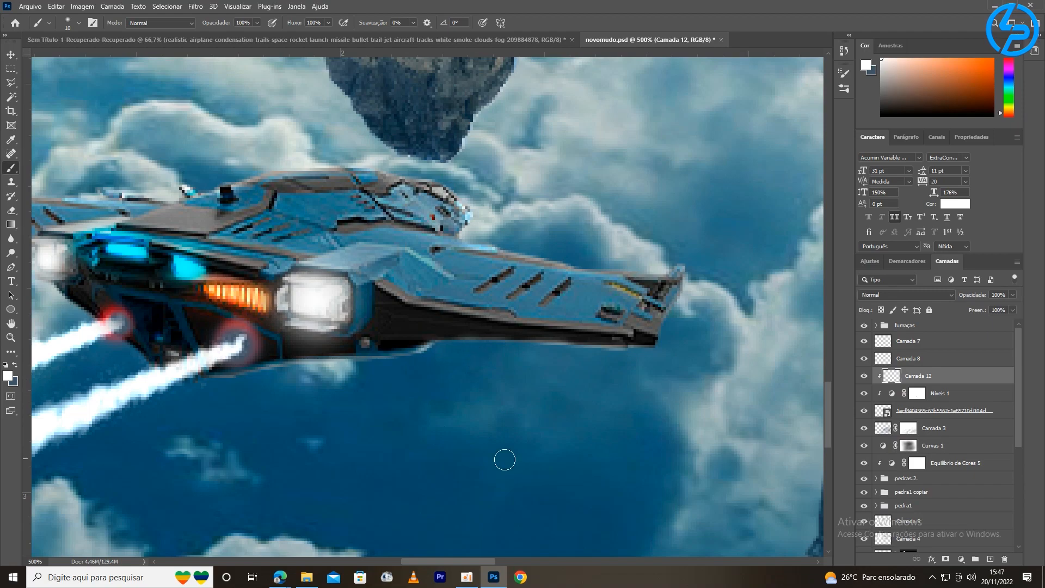
Step: Finish the white rim highlights on the spaceship's wings and set the highlight layer to Sobrepor mode
key(ctrl+minus)
key(ctrl+minus)
key(ctrl+minus)
key(ctrl+minus)
key(ctrl+minus)
key(ctrl+plus)
key(ctrl+plus)
key(ctrl+plus)
drag(229, 489, 668, 157)
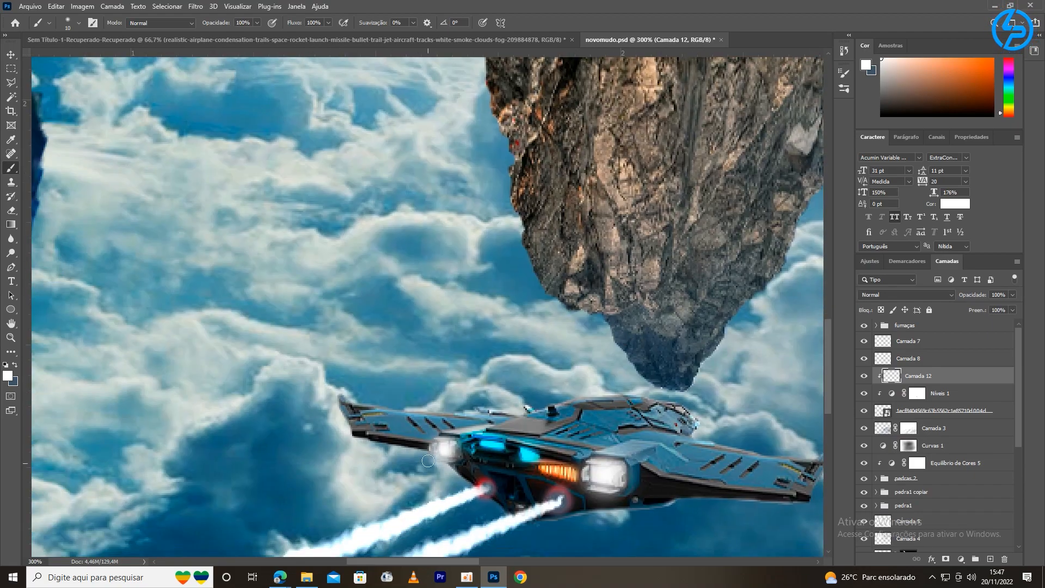
drag(628, 498, 391, 436)
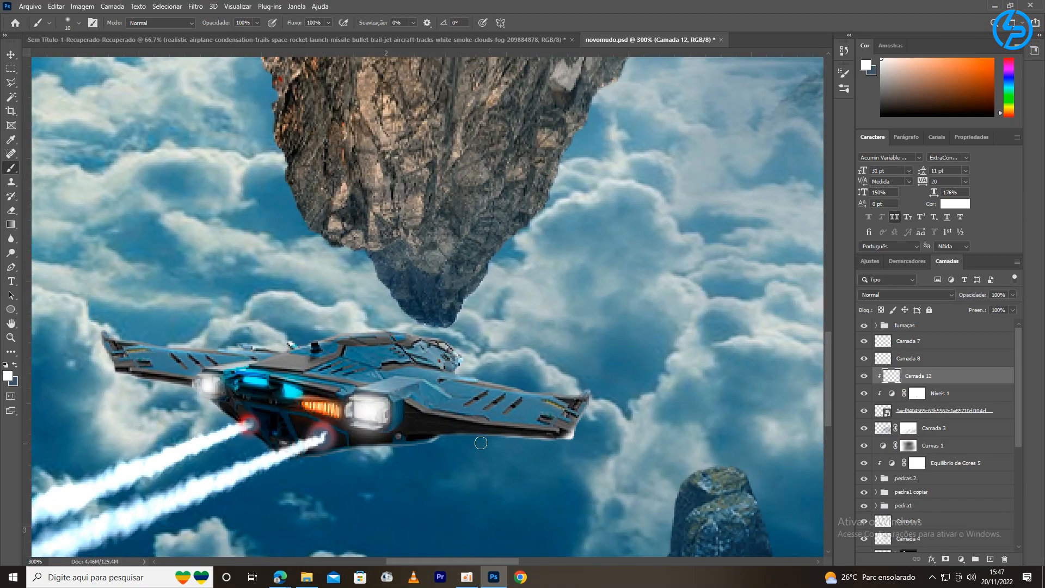
click(905, 294)
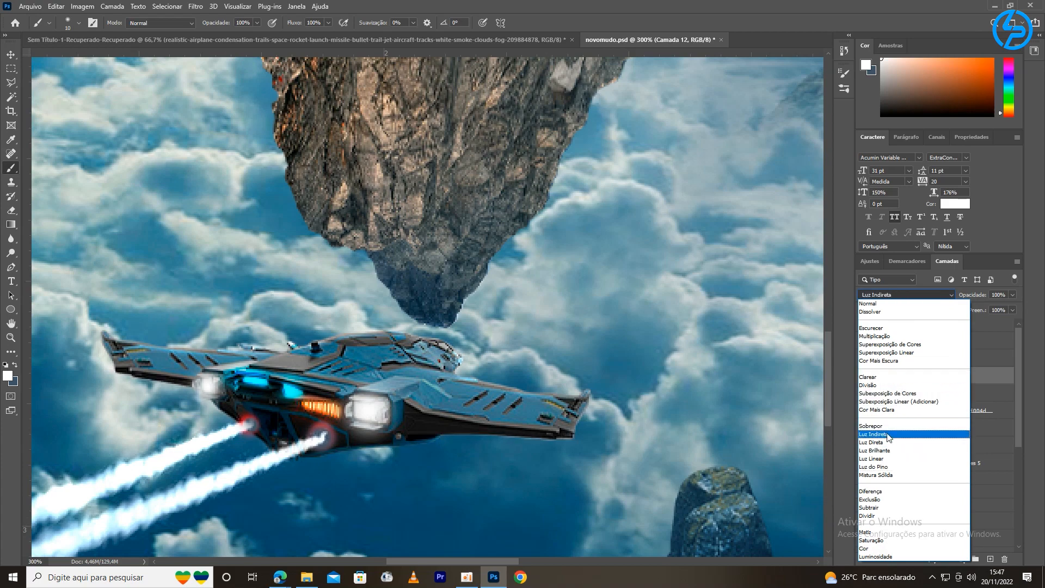
click(879, 426)
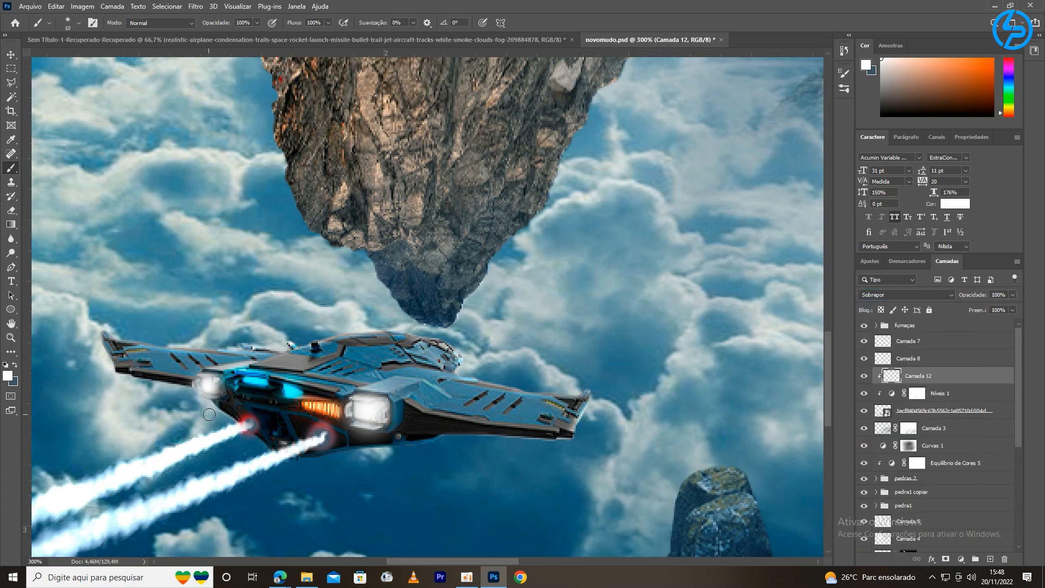
Step: Examine the spaceship's highlights against the whole composition
key(ctrl+minus)
key(ctrl+minus)
key(ctrl+minus)
key(ctrl+minus)
key(ctrl+minus)
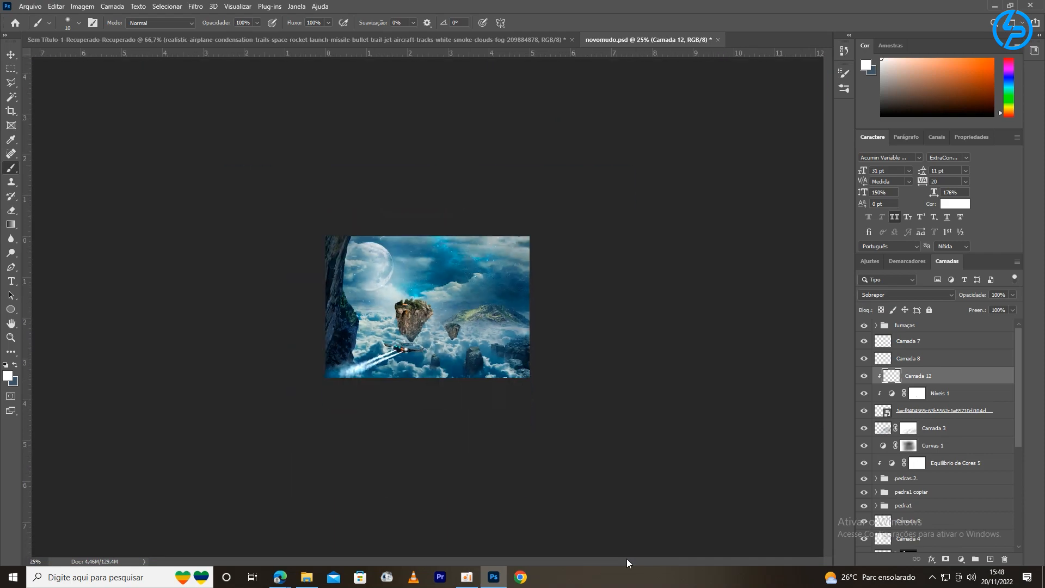
key(ctrl+minus)
key(ctrl+plus)
key(ctrl+plus)
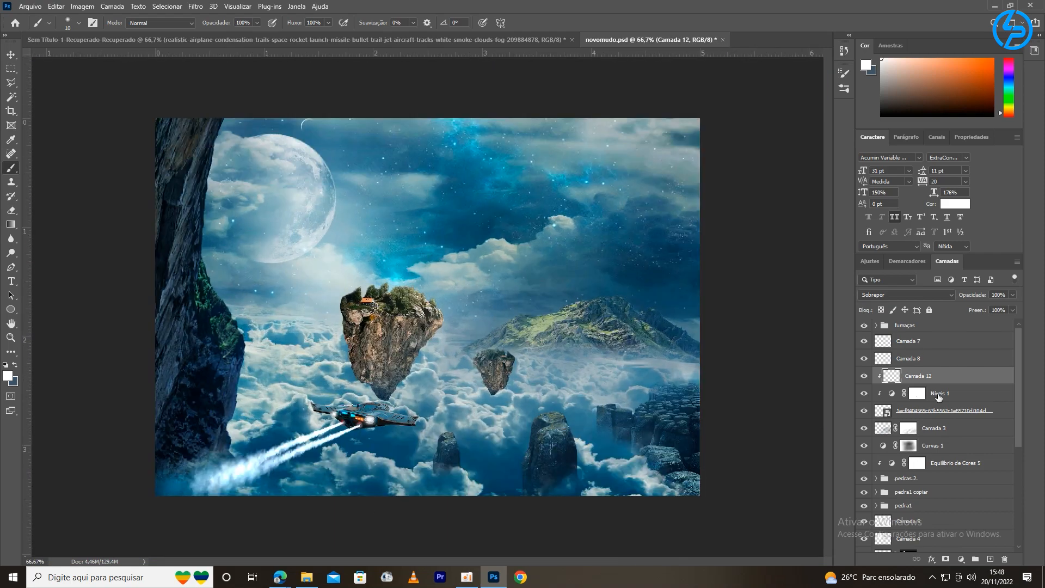
Step: Create a new layer above the fumaças group and choose the Cloud Texture brush from the Effects brushes
click(917, 325)
click(990, 558)
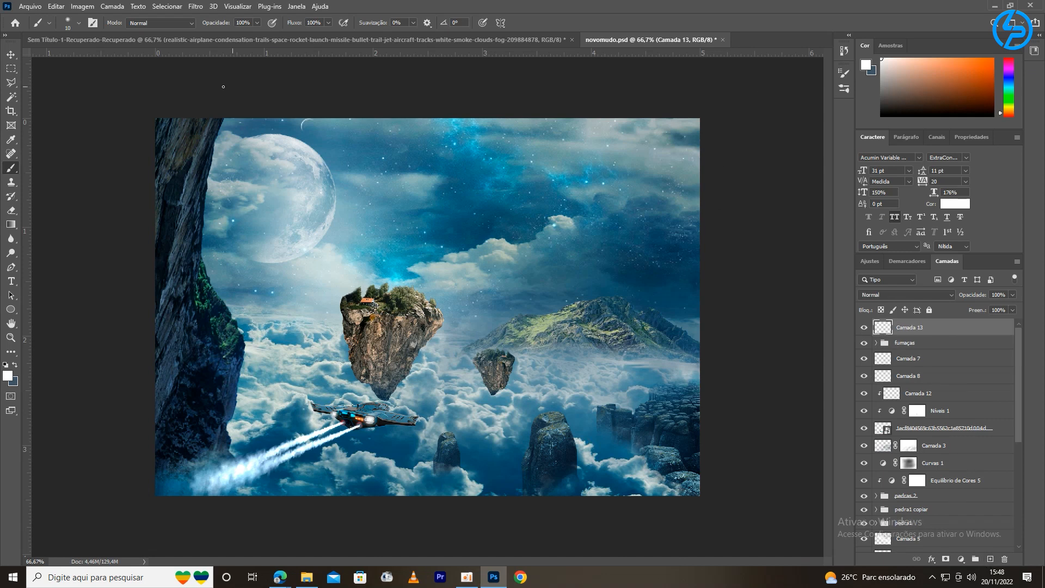
key(v)
click(843, 89)
scroll(817, 234, down, 1)
click(678, 233)
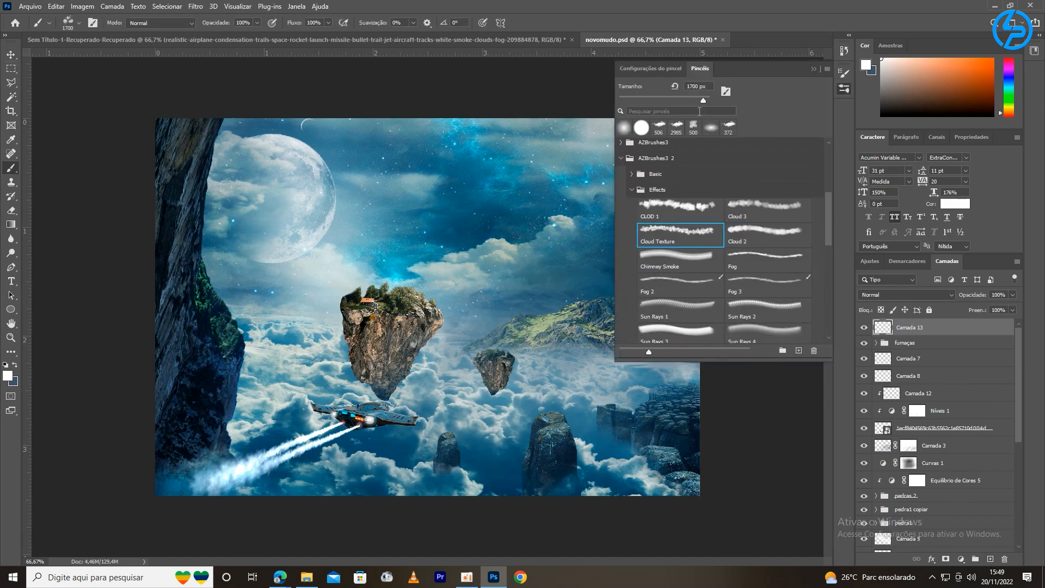
Step: Paint faint white mist around the rocks at 297 px, 29% opacity and 39% flow, and set the layer to Divisão mode
click(80, 23)
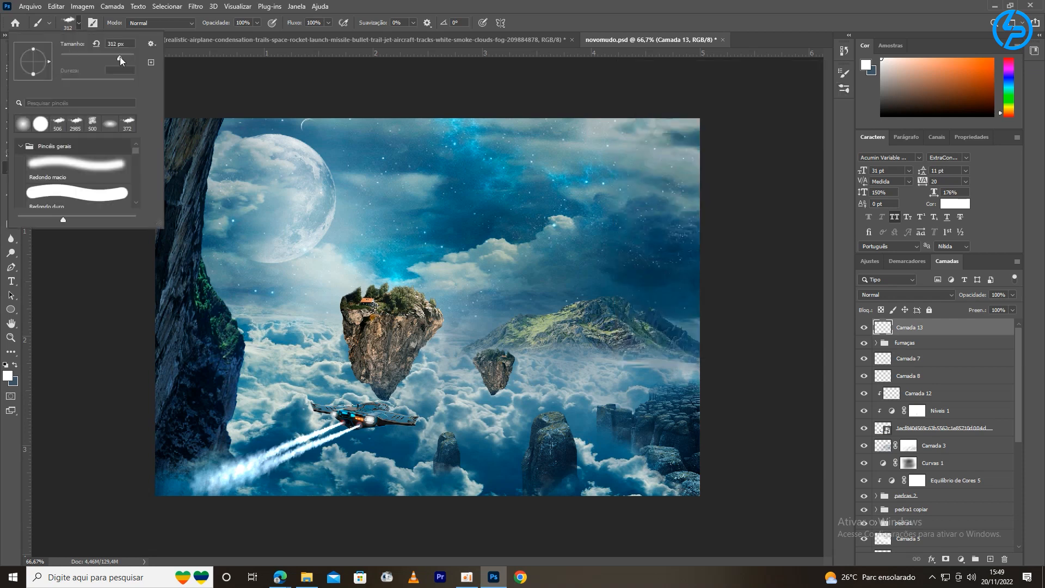
drag(217, 23, 179, 27)
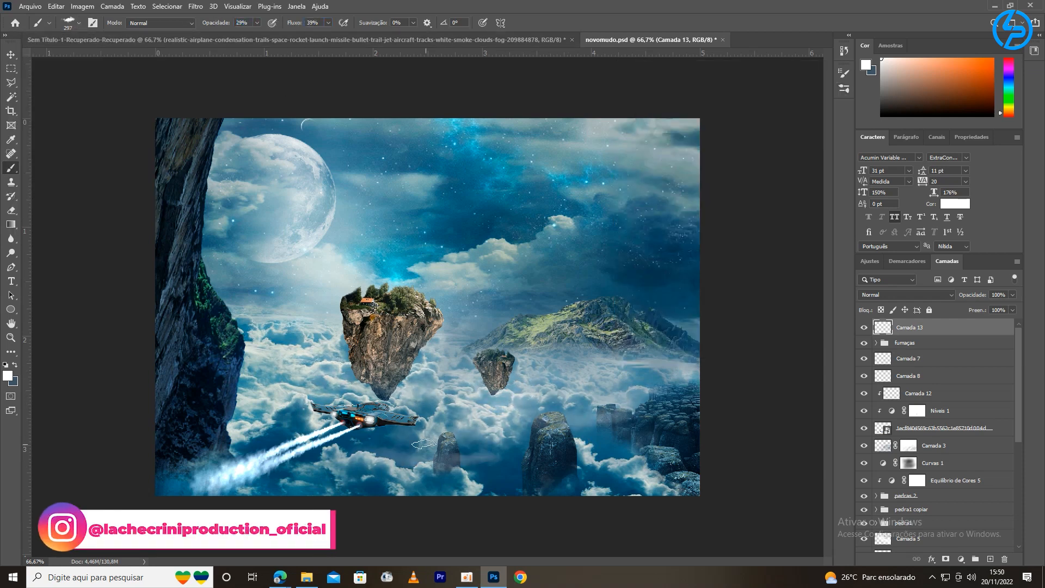
key(ctrl+minus)
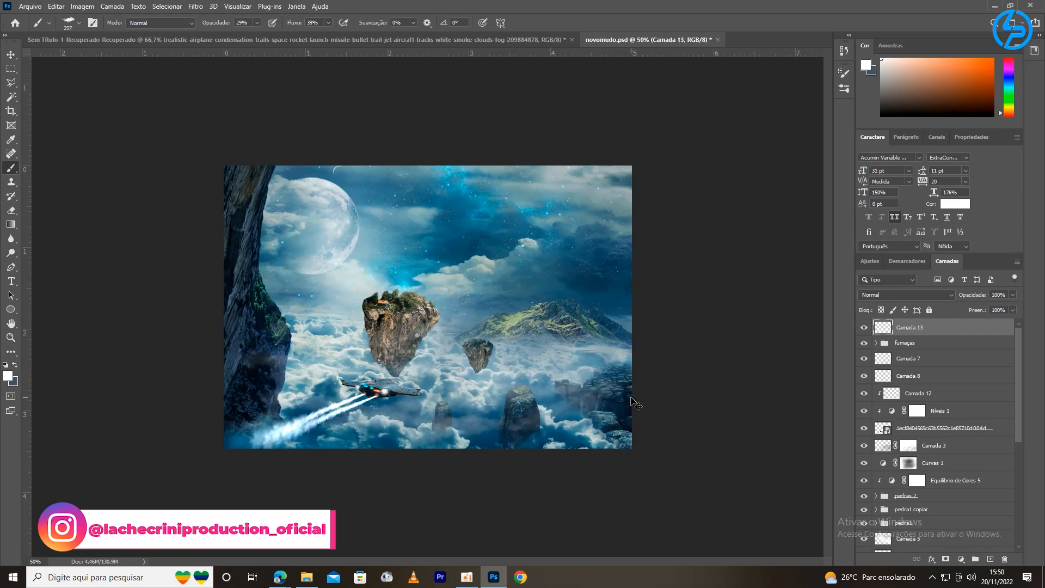
click(905, 295)
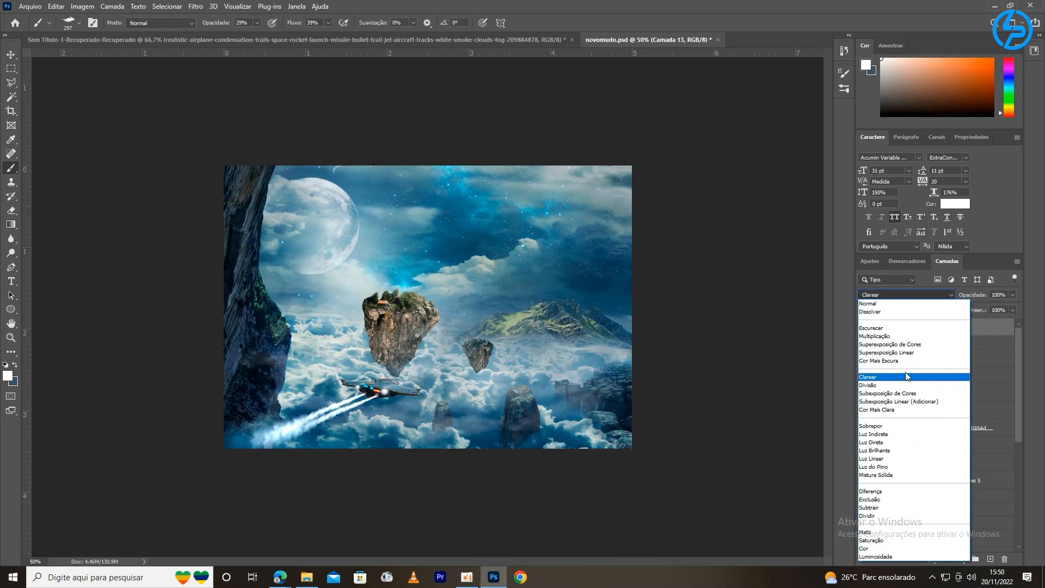
click(897, 390)
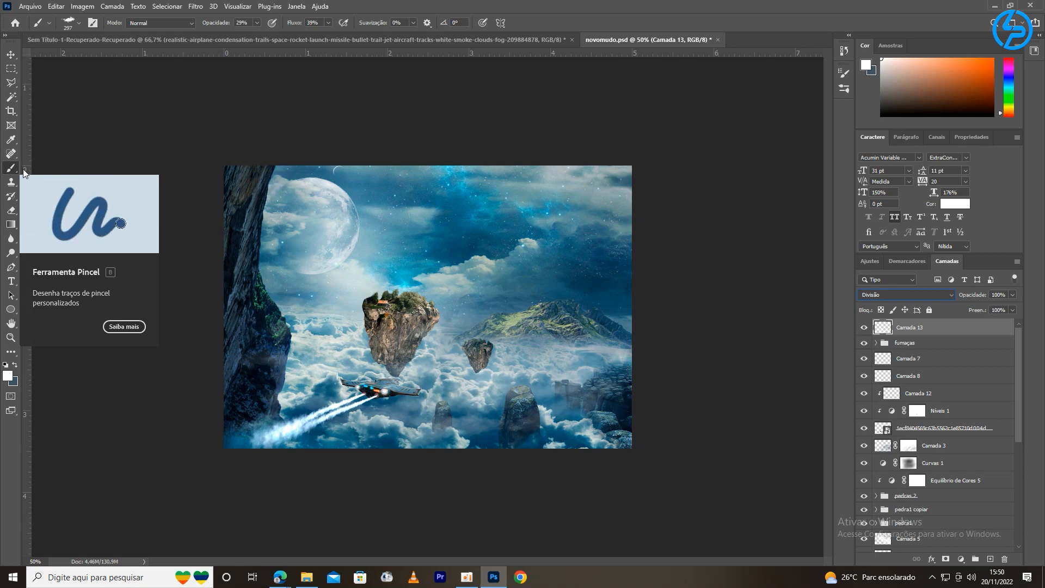
Step: Sample a dark blue from the scene and paint more mist over the clouds and rocks with a 416 px cloud brush
click(8, 375)
click(525, 274)
click(887, 369)
click(77, 23)
drag(107, 56, 112, 56)
click(474, 345)
mouse_move(373, 333)
mouse_down()
mouse_move(430, 305)
mouse_move(512, 435)
mouse_up()
Step: Set the mist layer to Subexposição Linear (Adicionar) mode after checking it at several view sizes
key(ctrl+minus)
key(ctrl+minus)
key(ctrl+minus)
key(ctrl+plus)
key(ctrl+plus)
click(929, 294)
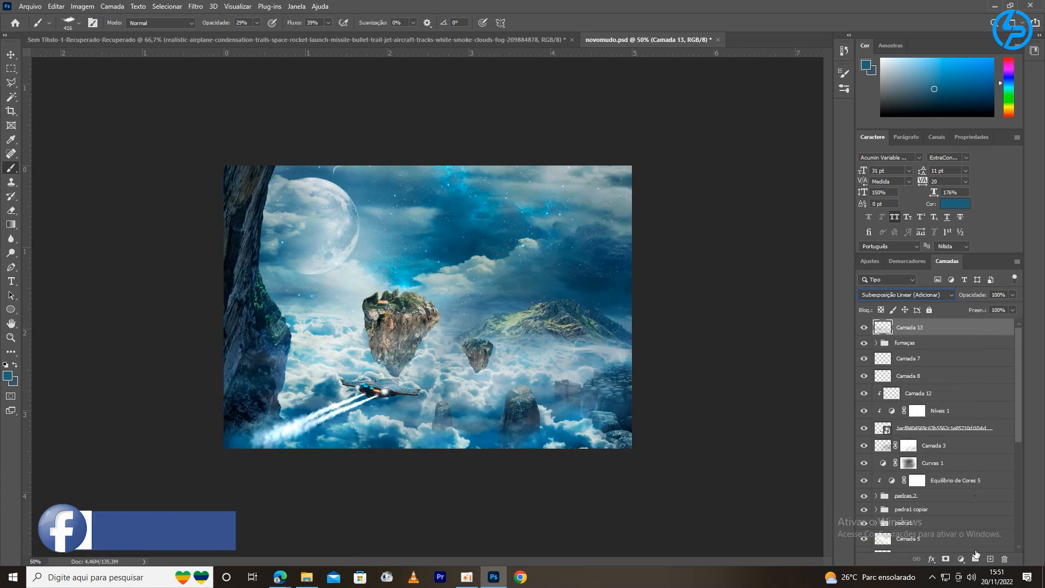
Step: Add a new top layer and sample a lighter blue from the scene as the foreground colour
click(7, 375)
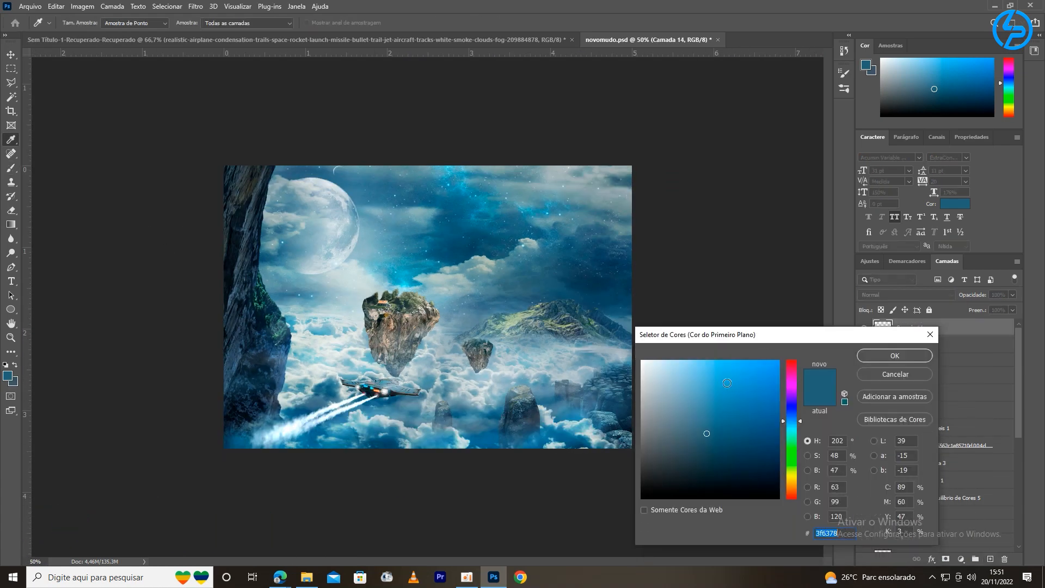
click(401, 274)
click(327, 229)
click(893, 356)
Step: Paint a blue haze over the scene with the Redondo macio brush at 970 px and 48% opacity, and set the layer to Sobrepor mode
click(78, 23)
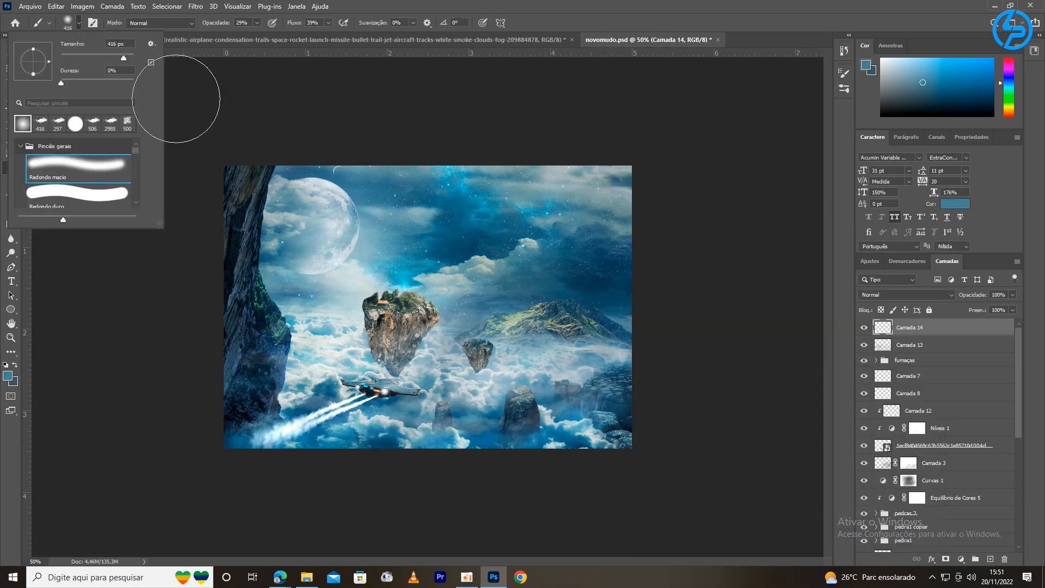
drag(129, 57, 123, 58)
click(365, 466)
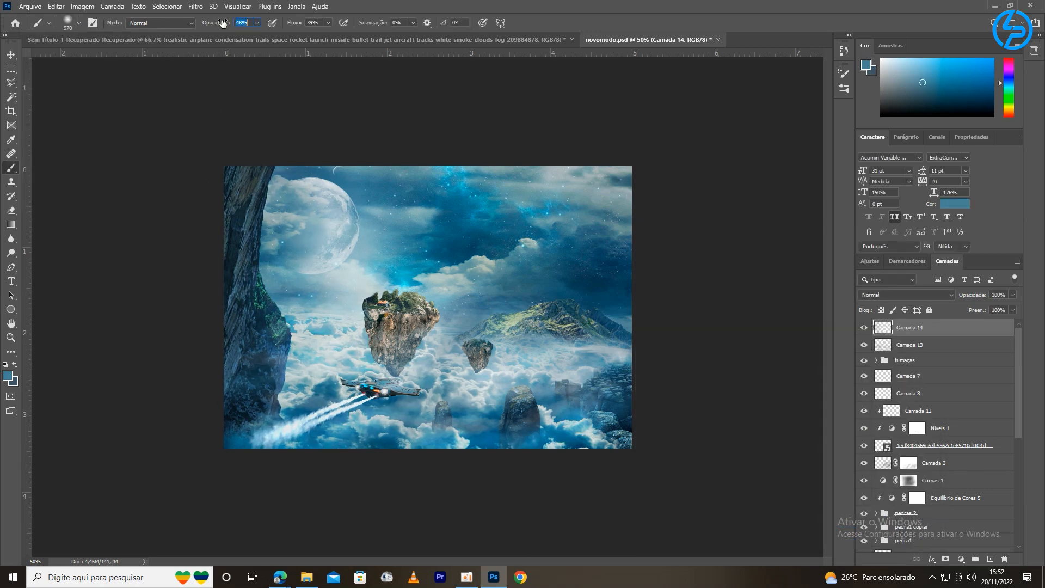
drag(220, 23, 223, 23)
click(906, 294)
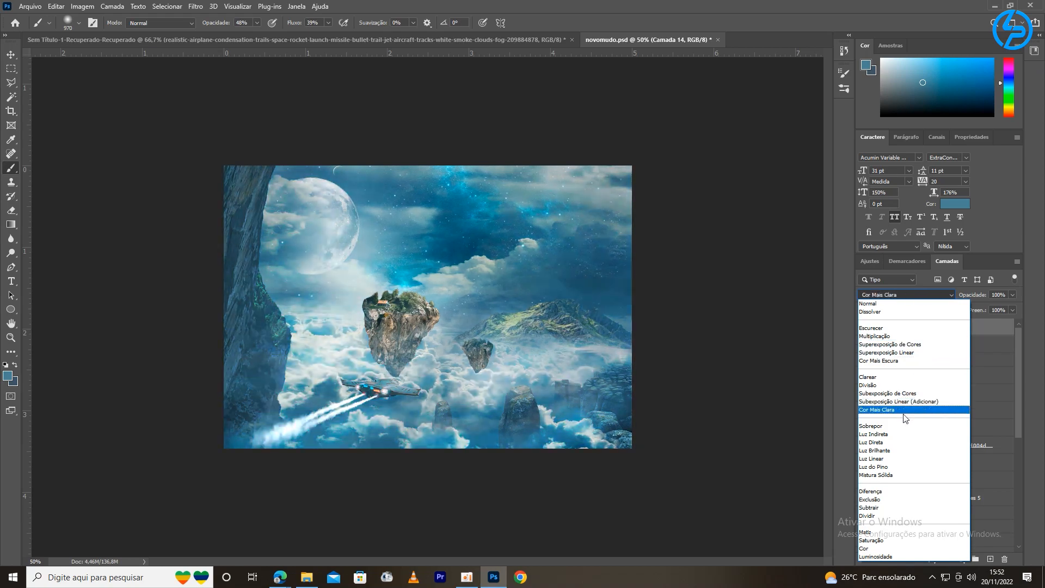
click(902, 428)
Step: Examine the blue haze effect on the composition from a distance and up close
key(ctrl+minus)
key(ctrl+plus)
key(ctrl+minus)
key(ctrl+plus)
key(ctrl+plus)
key(ctrl+plus)
key(ctrl+minus)
key(ctrl+minus)
key(ctrl+minus)
key(ctrl+plus)
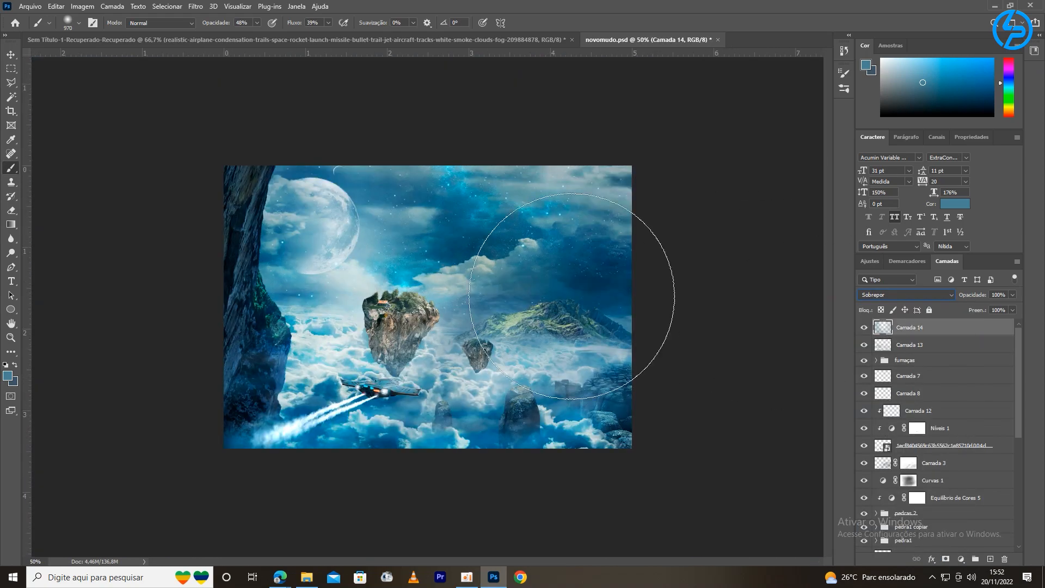
Step: Paint soft black shading over the scene on a new top layer with a higher brush flow
click(990, 558)
click(8, 375)
click(664, 498)
click(894, 355)
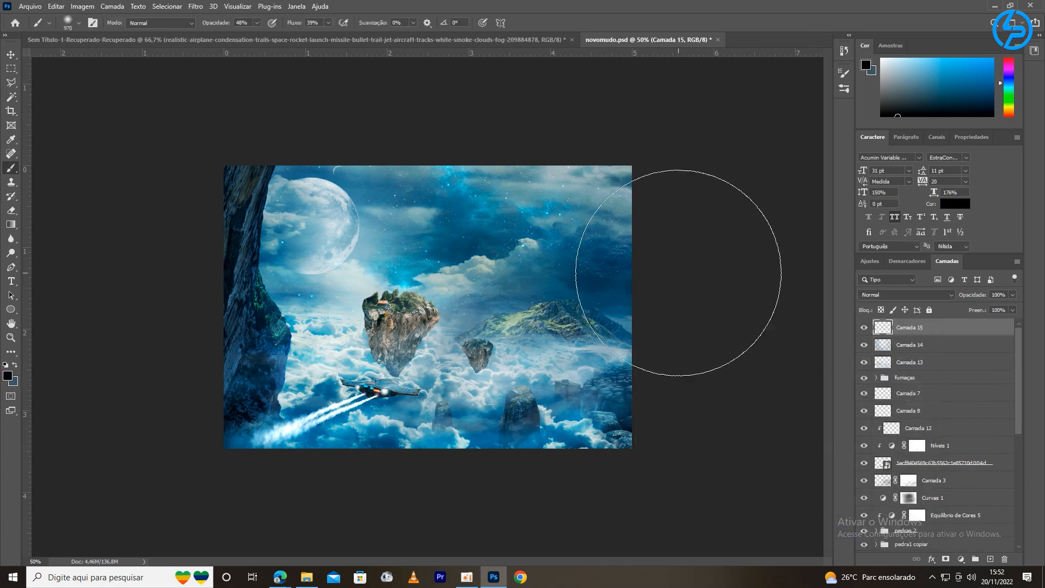
drag(294, 23, 327, 23)
drag(218, 402, 567, 327)
Step: Change the black shading layer's blend mode and lower its opacity, checking the effect on the whole image
click(906, 295)
click(792, 291)
mouse_move(959, 296)
mouse_down()
mouse_move(937, 296)
mouse_move(944, 310)
mouse_up()
key(ctrl+minus)
key(ctrl+plus)
Step: Stamp all visible layers into a new top layer and open it in the Camera Raw filter
click(10, 55)
key(ctrl+shift+alt+e)
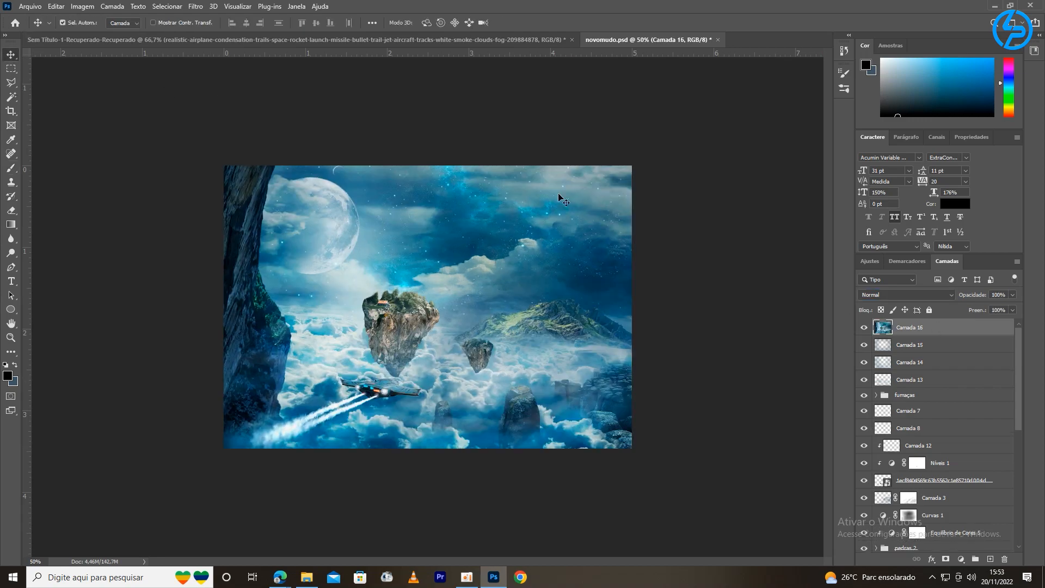
key(ctrl+shift+a)
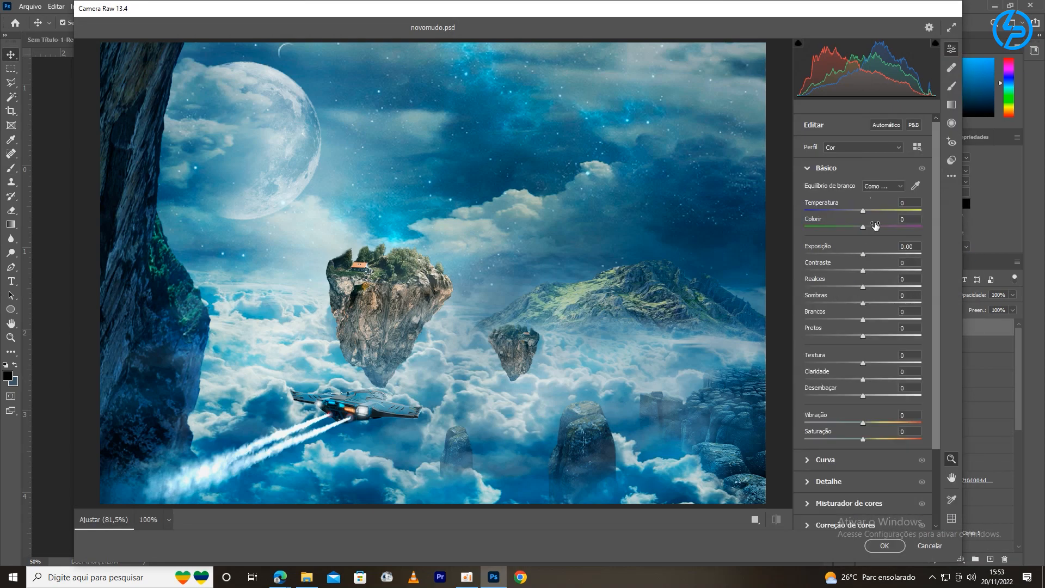
Step: Slightly raise the basic tone, texture and clarity, set Nitidez to 8 and Redução de Ruído to 3, and apply Camera Raw
drag(863, 255, 865, 270)
drag(863, 363, 865, 363)
drag(863, 379, 866, 379)
click(863, 481)
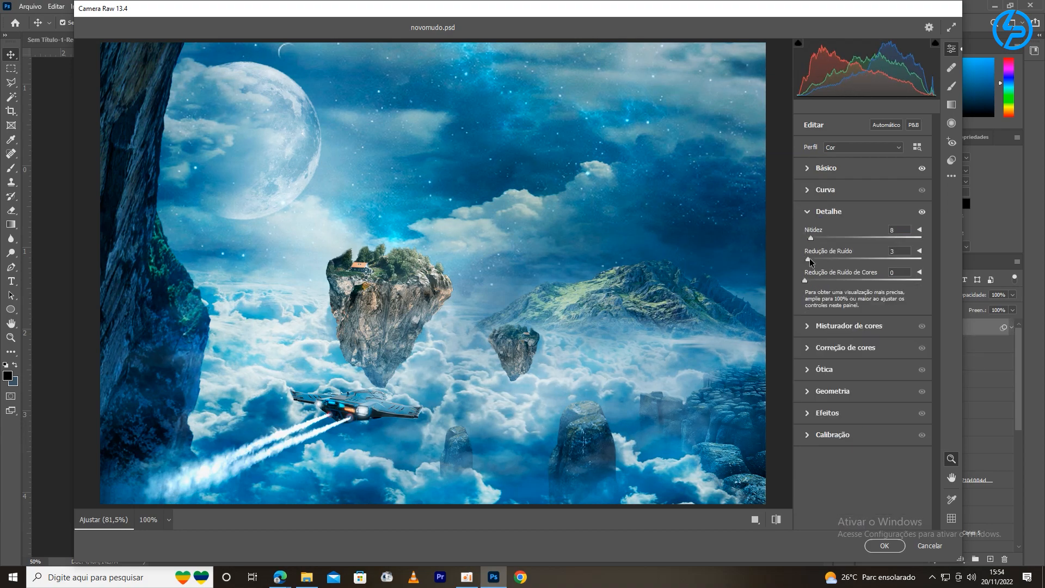
click(885, 546)
Step: Add an Equilíbrio de Cores adjustment above the stamped layer and shift the midtones toward cyan to -4
click(961, 560)
click(956, 459)
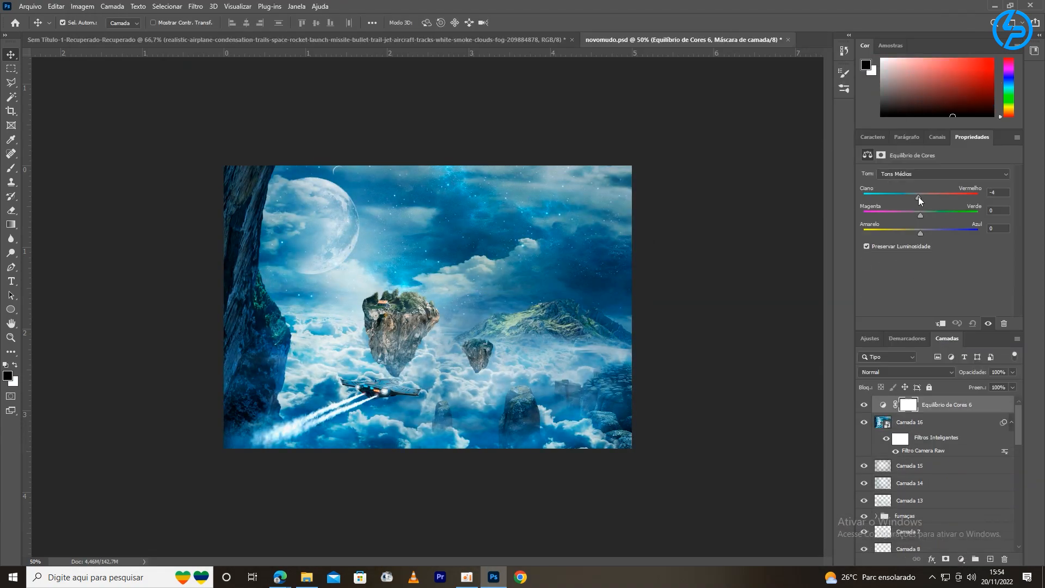